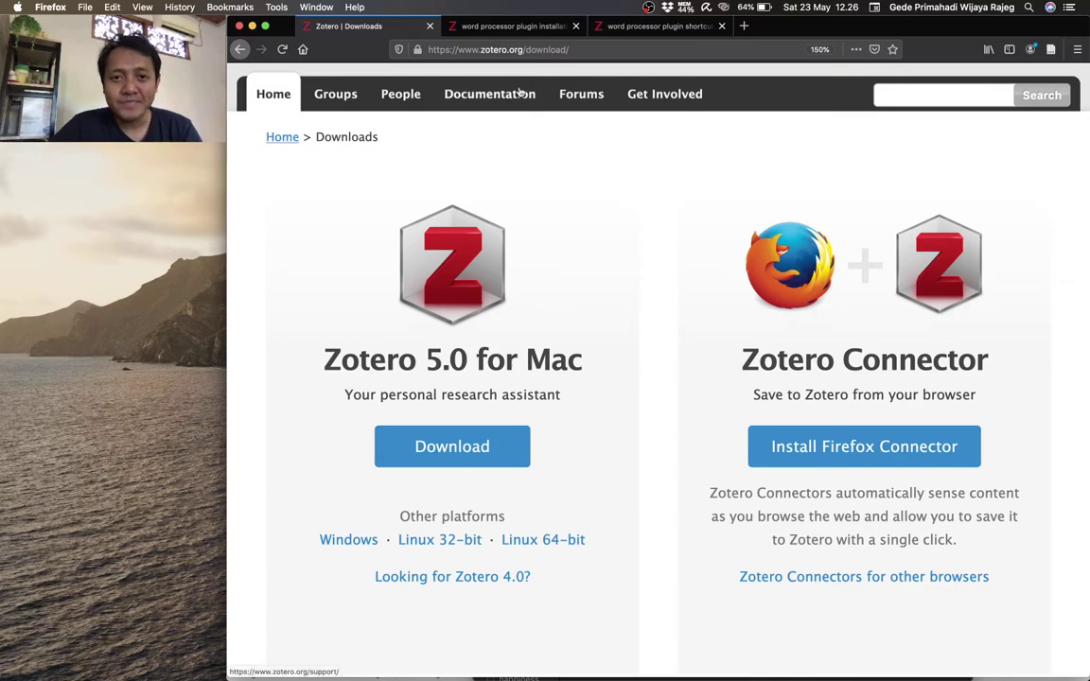
- Switch Firefox to the Zotero word processor plugin installation guide tab
{"action": "left_click", "coordinate": [453, 25]}
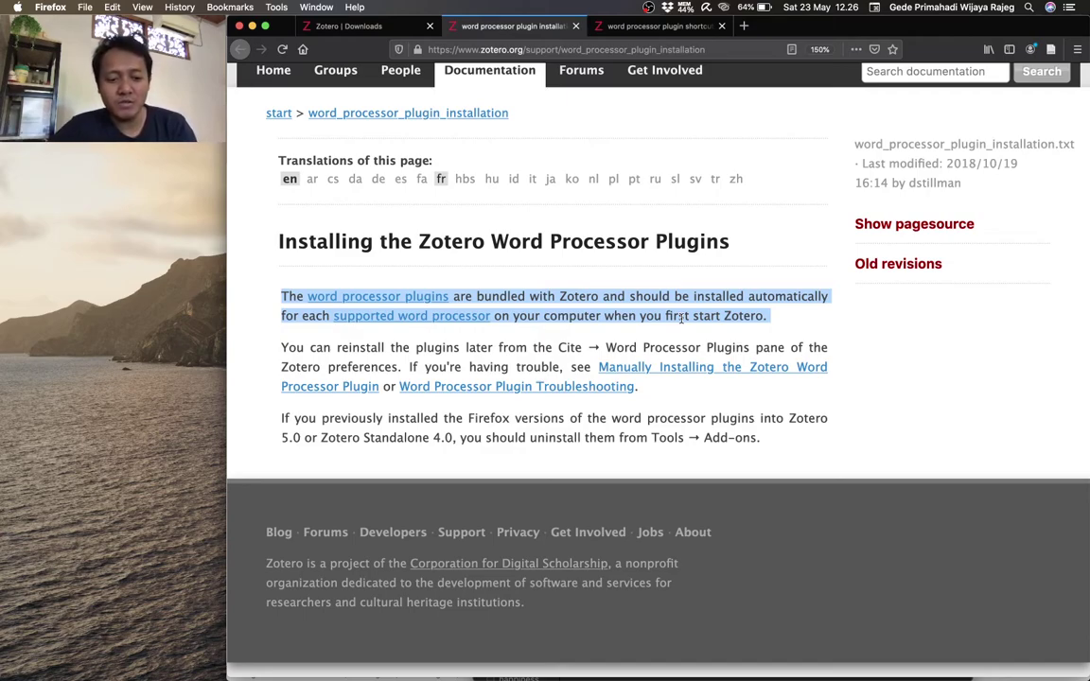
- Switch to Zotero and open its Cite preferences listing styles such as APA 7th and Chicago 17th
{"action": "key", "text": "super+Tab"}
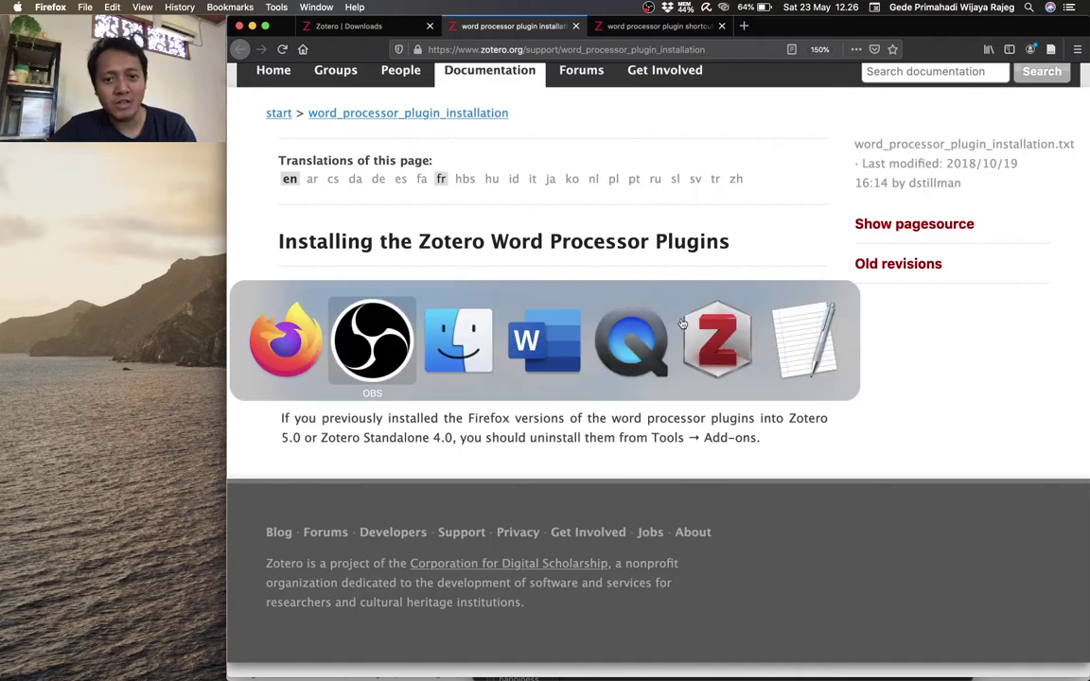
{"action": "key", "text": "super+Tab"}
{"action": "key", "text": "super+Tab"}
{"action": "key", "text": "super+Tab"}
{"action": "key", "text": "super+Tab"}
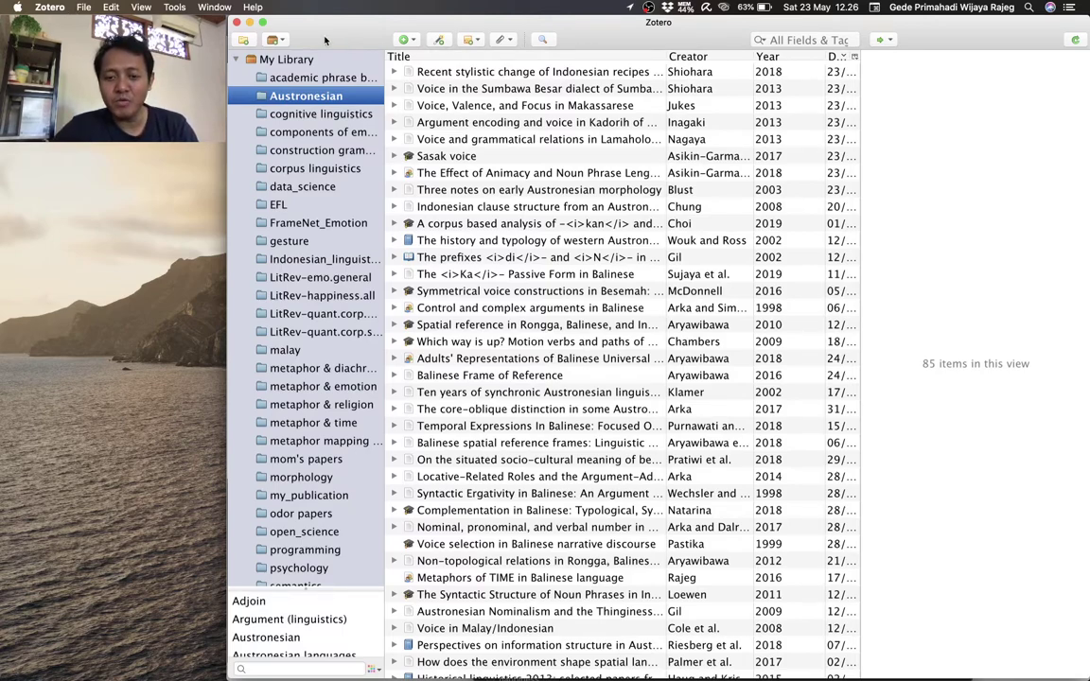
{"action": "key", "text": "super+comma"}
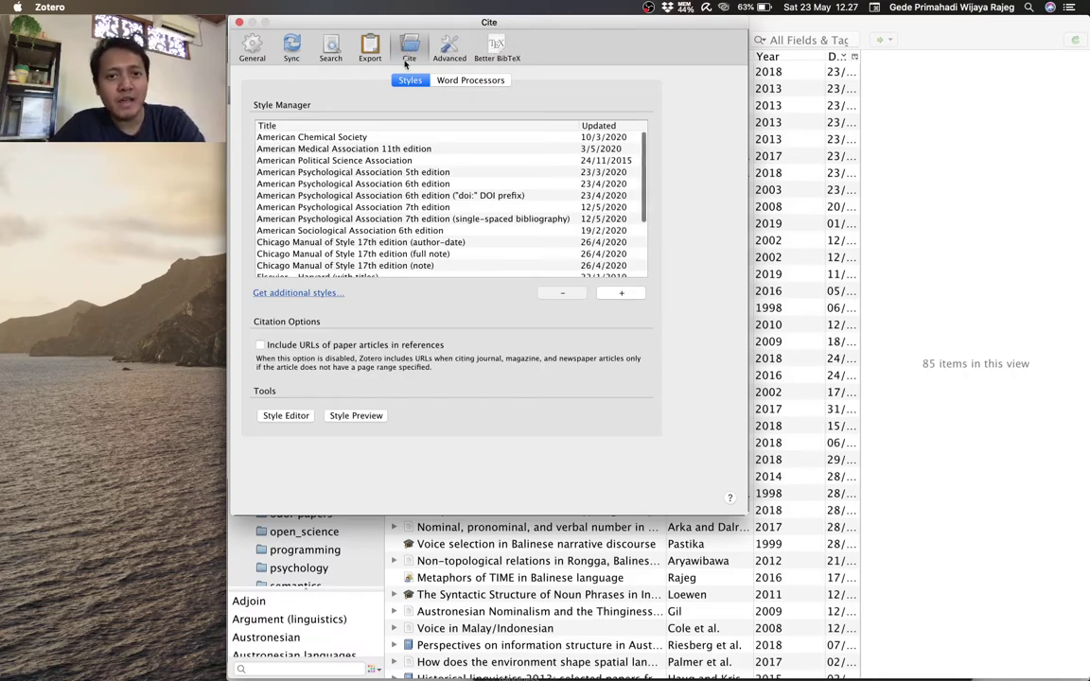
- Confirm the Microsoft Word add-in is installed under Word Processors, then close Preferences
{"action": "left_click", "coordinate": [453, 81]}
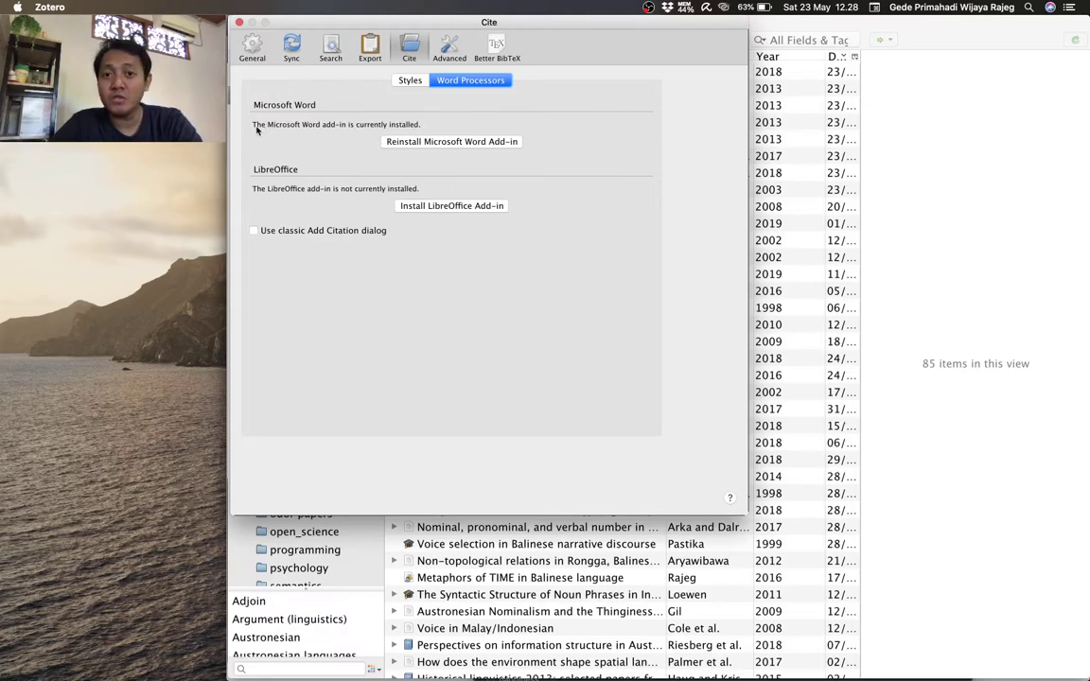
{"action": "left_click", "coordinate": [241, 22]}
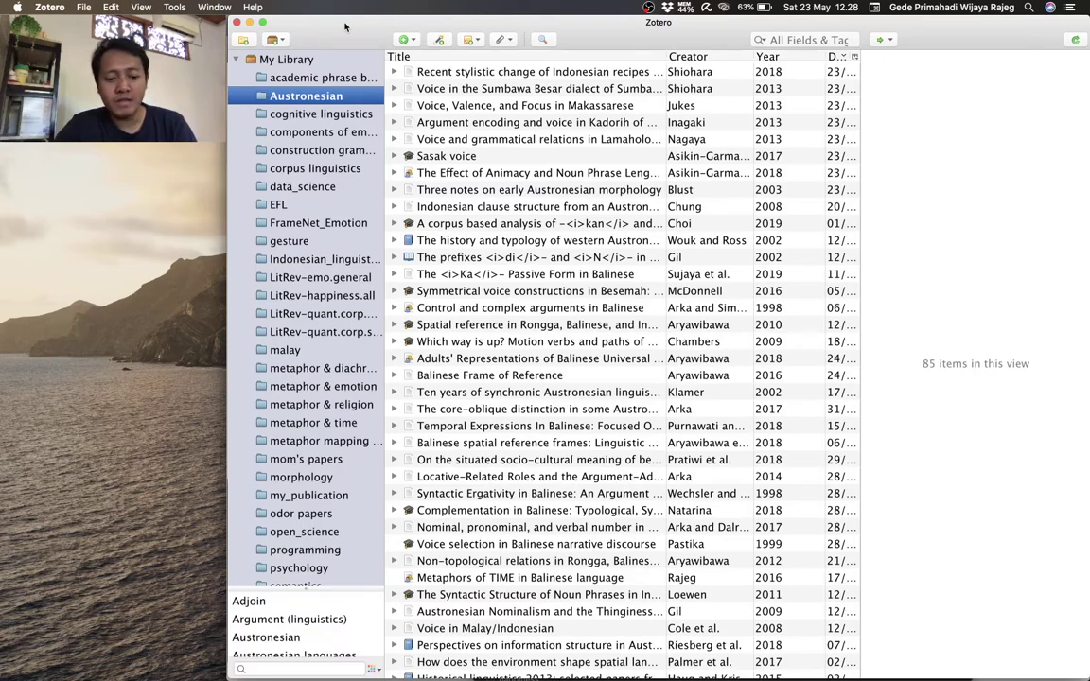
- Create a new Word document, show the Zotero ribbon, and type 'Ini adalah penjelasan konsep'
{"action": "key", "text": "super+Tab"}
{"action": "key", "text": "super+Tab"}
{"action": "key", "text": "super+Tab"}
{"action": "key", "text": "super+Tab"}
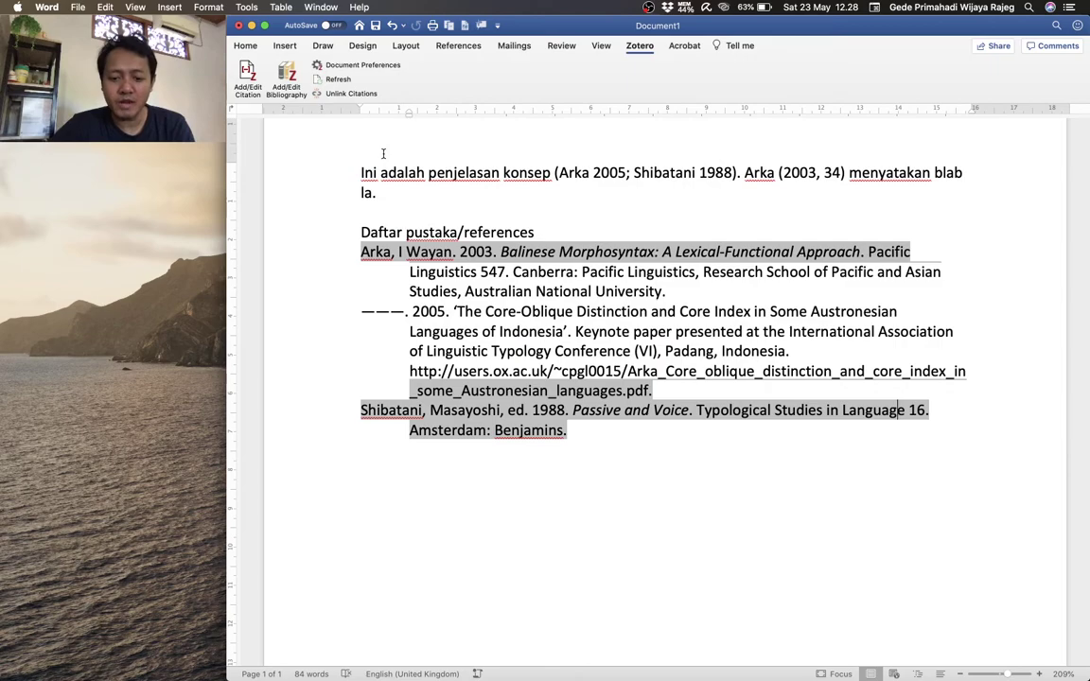
{"action": "key", "text": "super+n"}
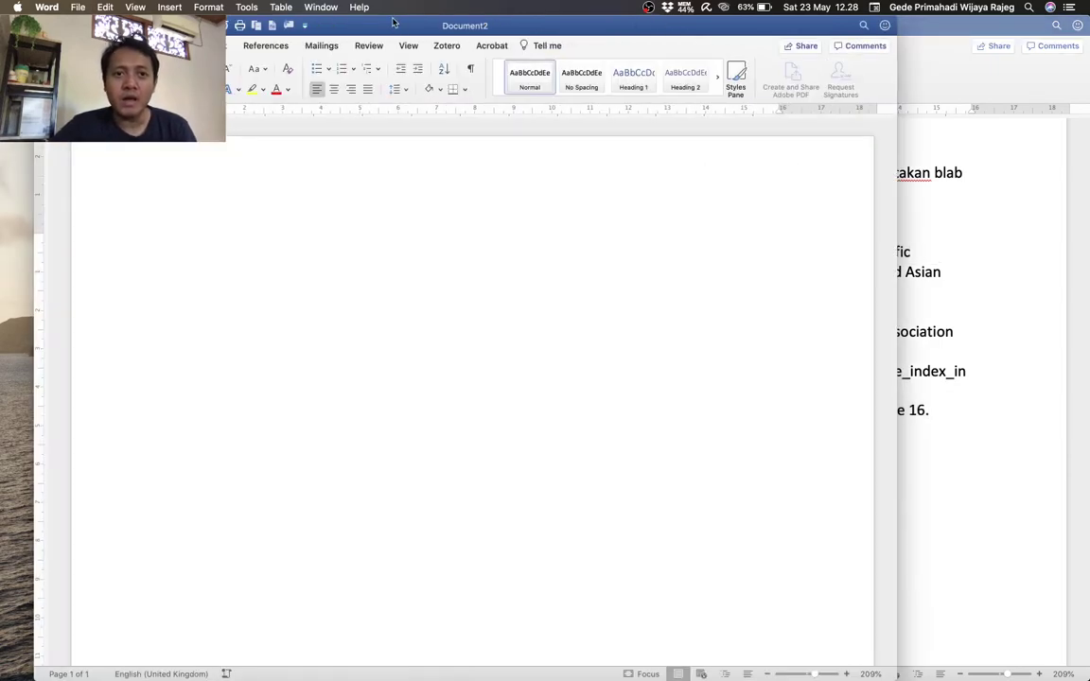
{"action": "left_click_drag", "start_coordinate": [388, 24], "coordinate": [585, 23]}
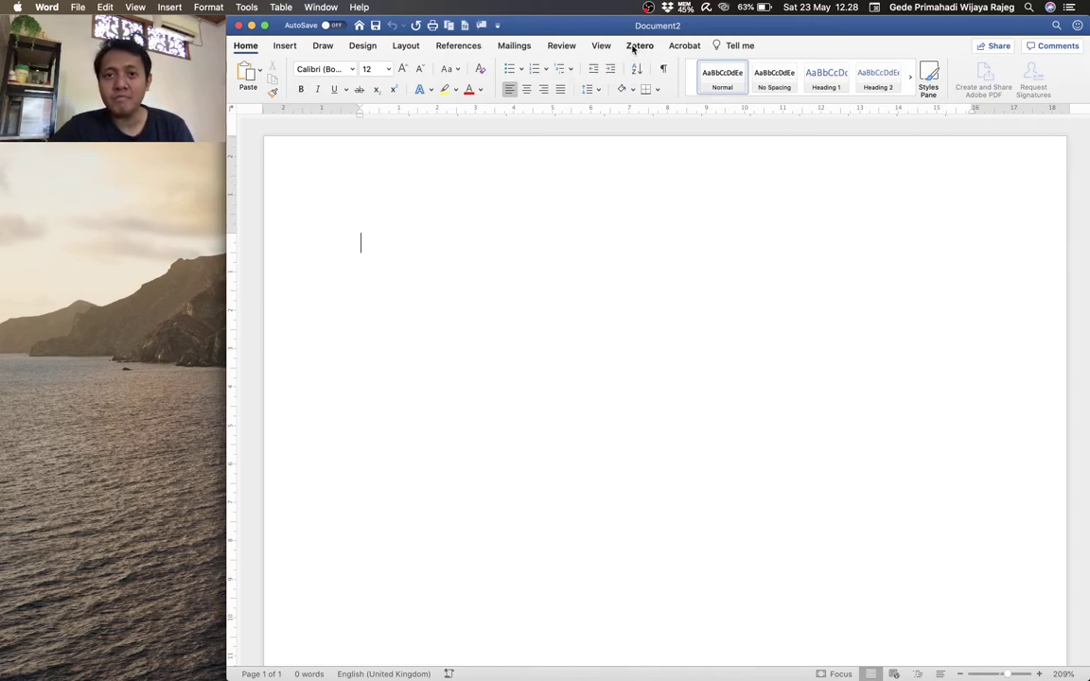
{"action": "left_click", "coordinate": [634, 47]}
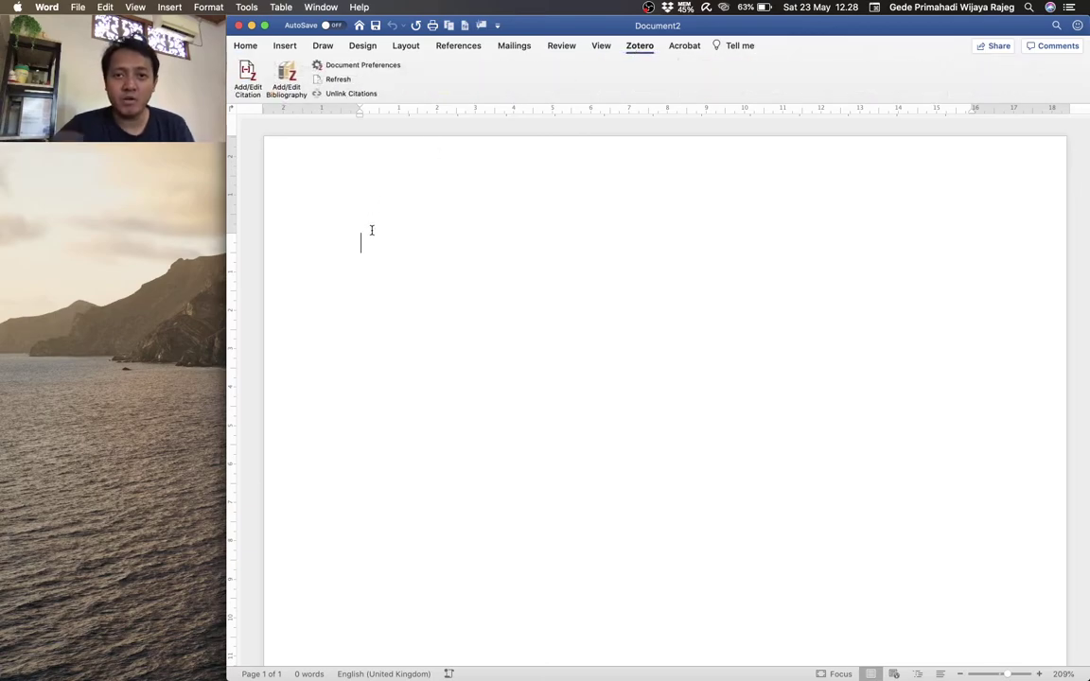
{"action": "type", "text": "Ini"}
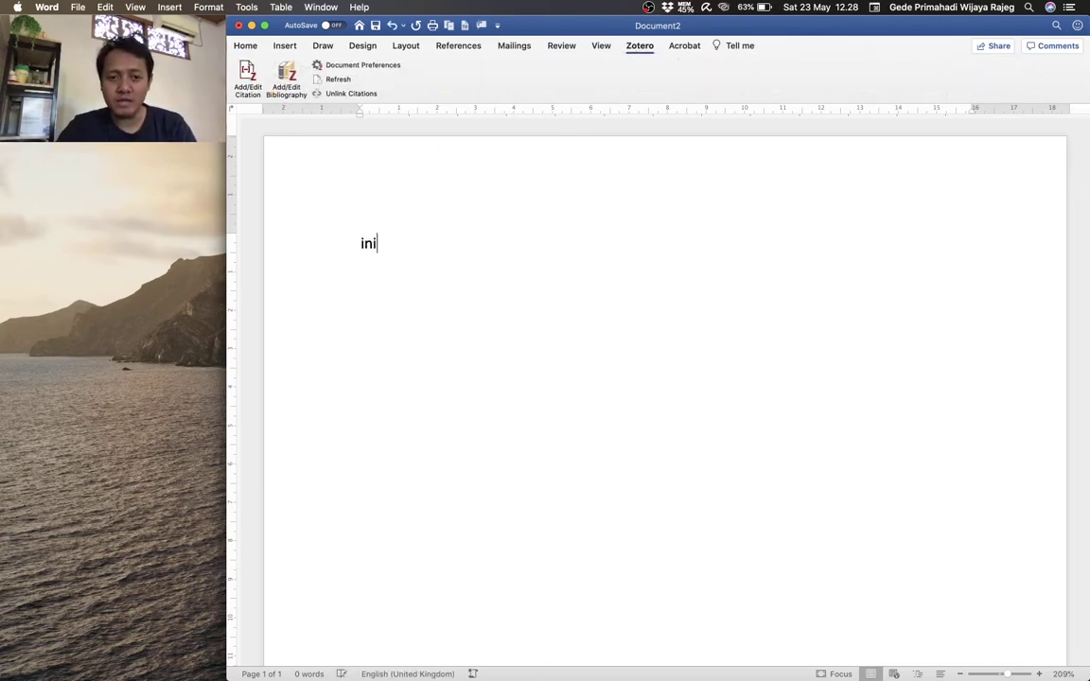
{"action": "type", "text": " adalah penje"}
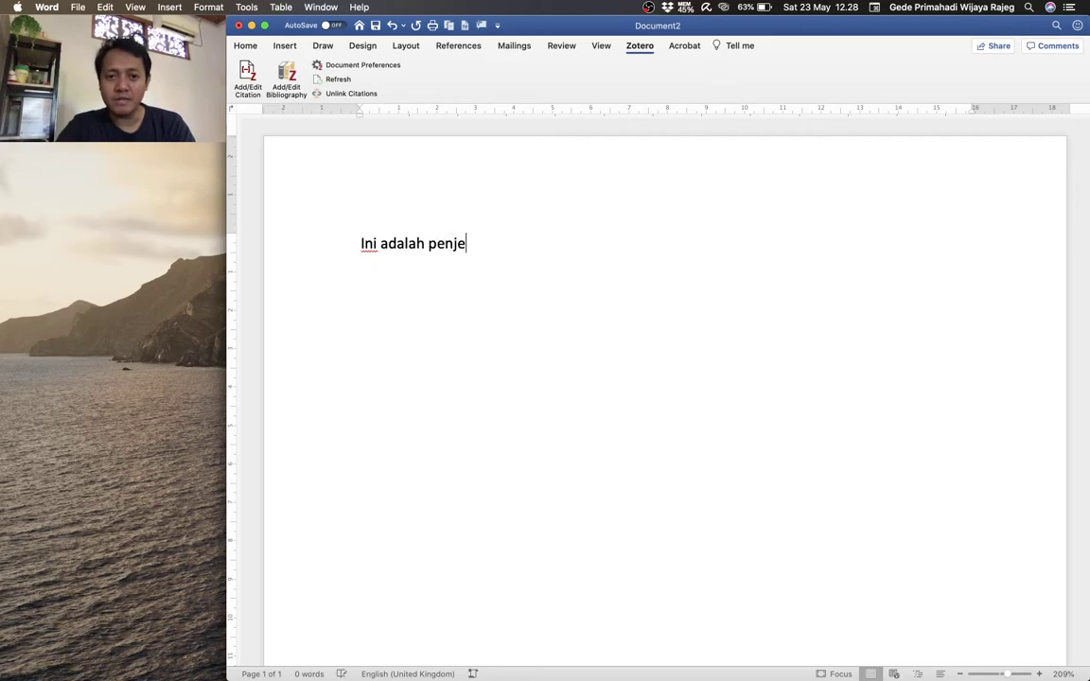
{"action": "type", "text": "lasan kons"}
{"action": "type", "text": "ep"}
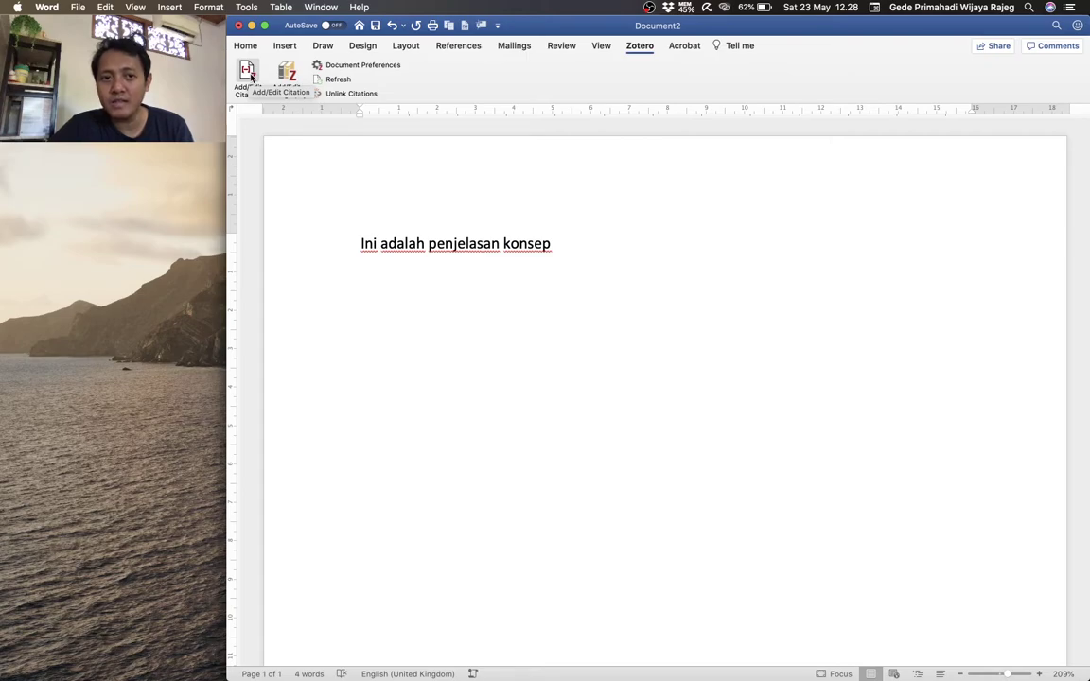
- Choose American Psychological Association 6th edition in Zotero's Document Preferences and confirm with OK
{"action": "left_click", "coordinate": [248, 74]}
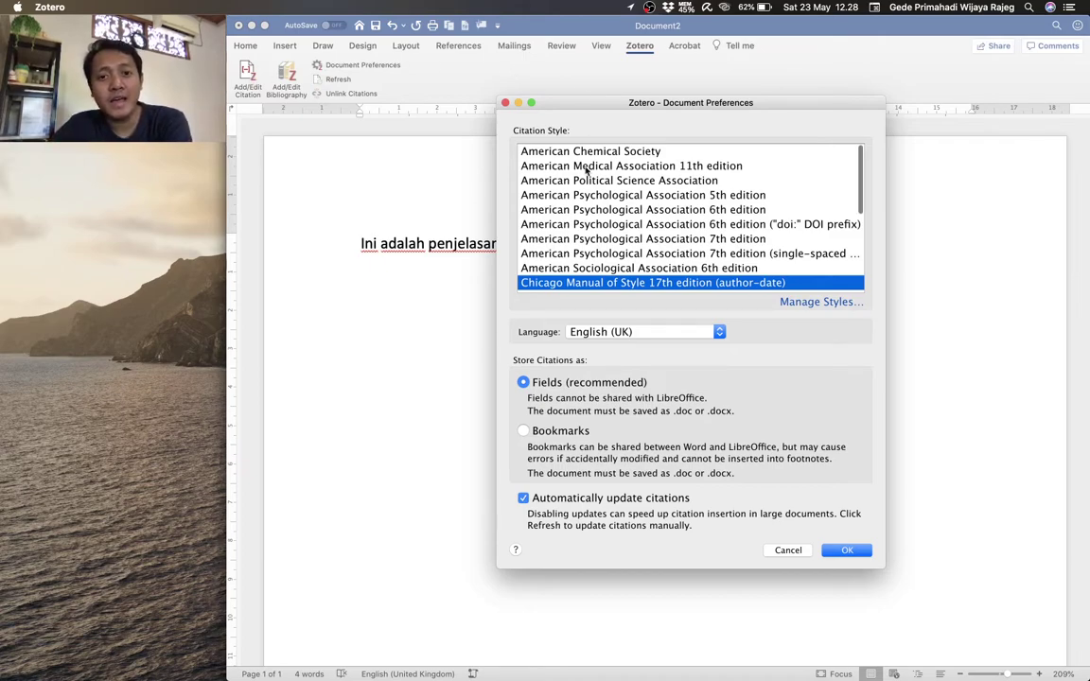
{"action": "scroll", "coordinate": [586, 171], "scroll_direction": "down", "scroll_amount": 2}
{"action": "scroll", "coordinate": [585, 170], "scroll_direction": "down", "scroll_amount": 1}
{"action": "scroll", "coordinate": [586, 170], "scroll_direction": "down", "scroll_amount": 1}
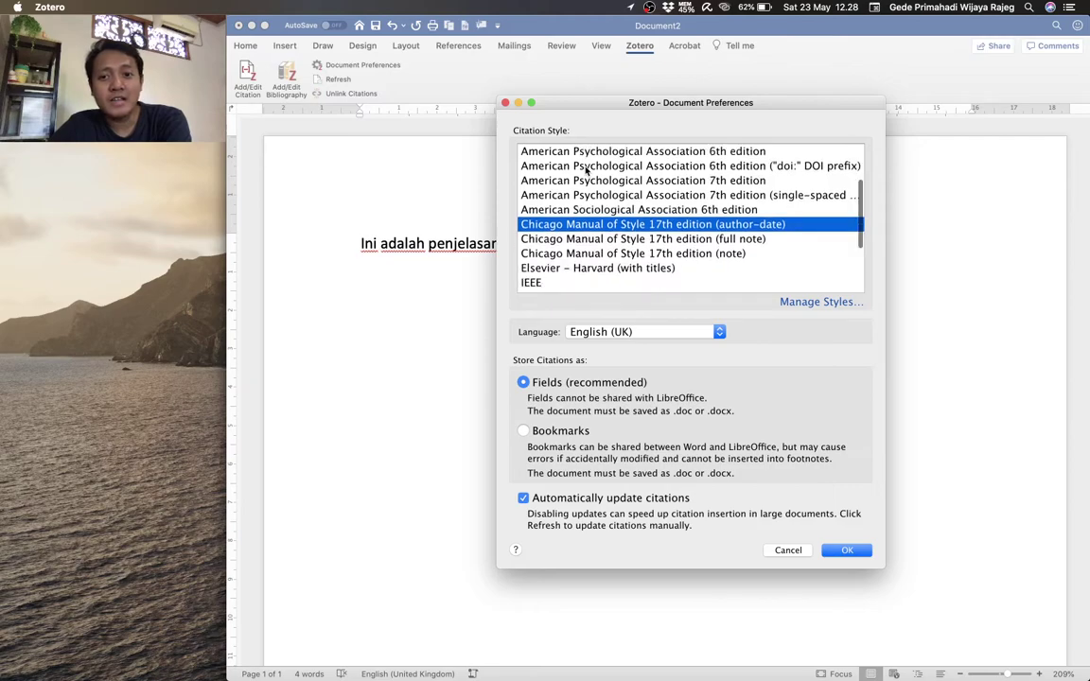
{"action": "scroll", "coordinate": [585, 171], "scroll_direction": "down", "scroll_amount": 2}
{"action": "scroll", "coordinate": [586, 170], "scroll_direction": "down", "scroll_amount": 1}
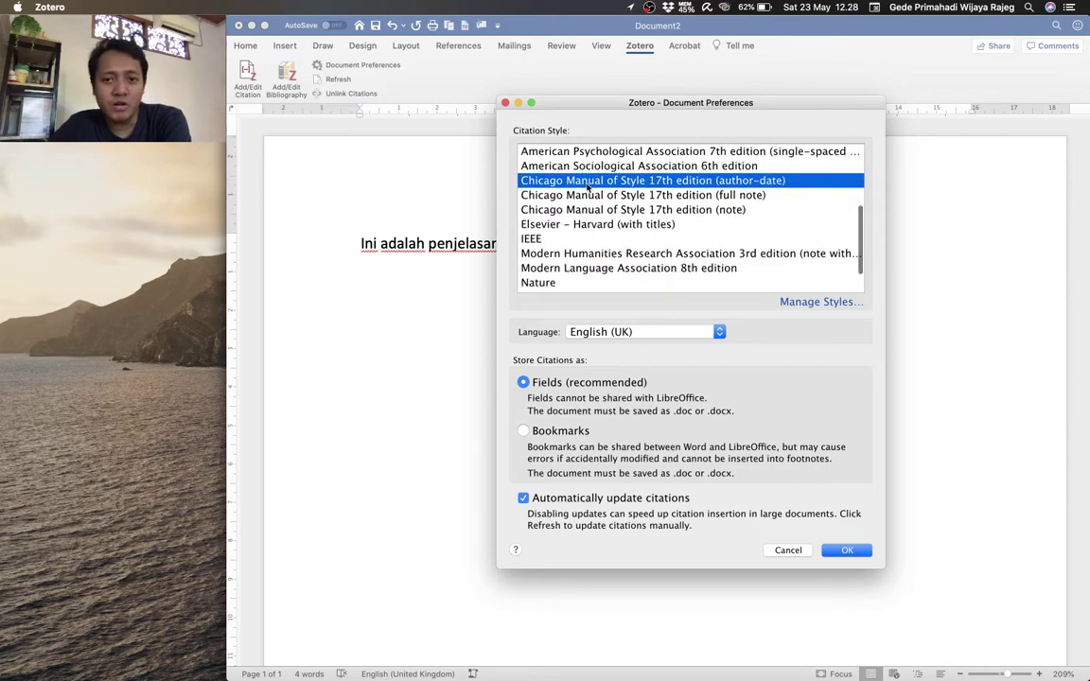
{"action": "scroll", "coordinate": [596, 234], "scroll_direction": "down", "scroll_amount": 2}
{"action": "scroll", "coordinate": [596, 233], "scroll_direction": "up", "scroll_amount": 4}
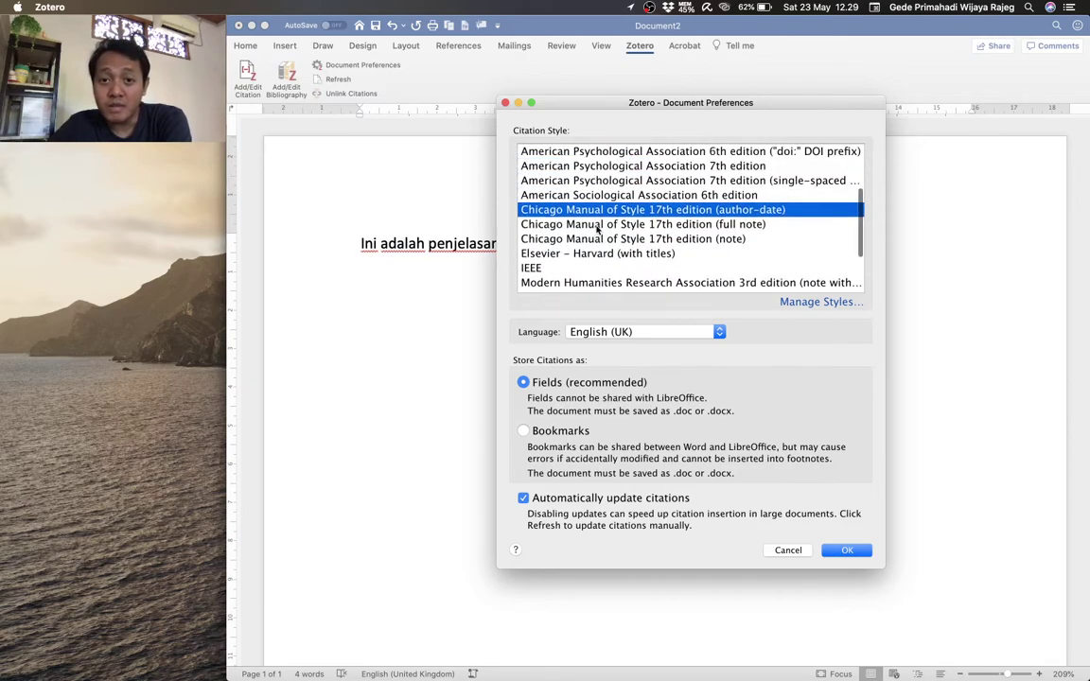
{"action": "scroll", "coordinate": [596, 230], "scroll_direction": "up", "scroll_amount": 3}
{"action": "scroll", "coordinate": [597, 229], "scroll_direction": "up", "scroll_amount": 2}
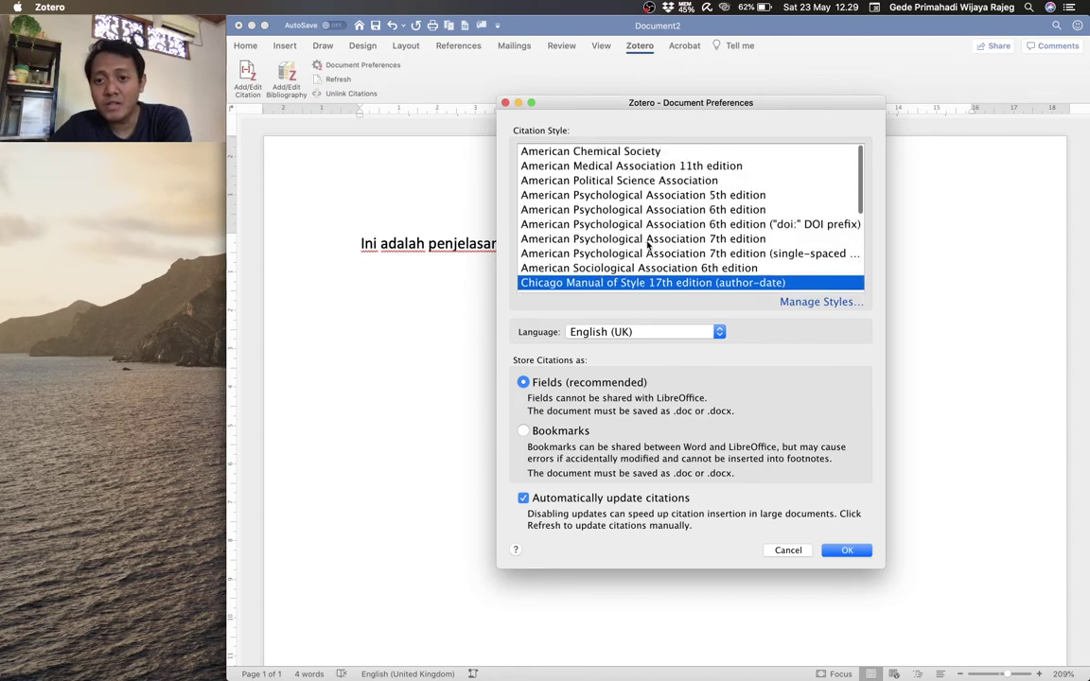
{"action": "left_click", "coordinate": [633, 210]}
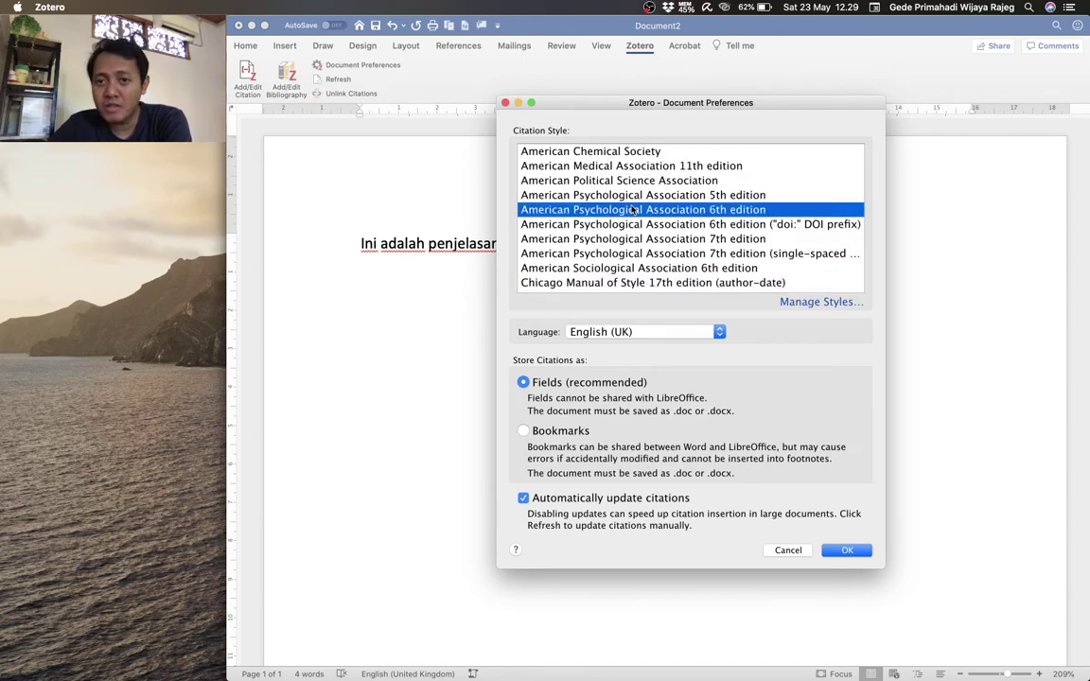
{"action": "left_click", "coordinate": [845, 550]}
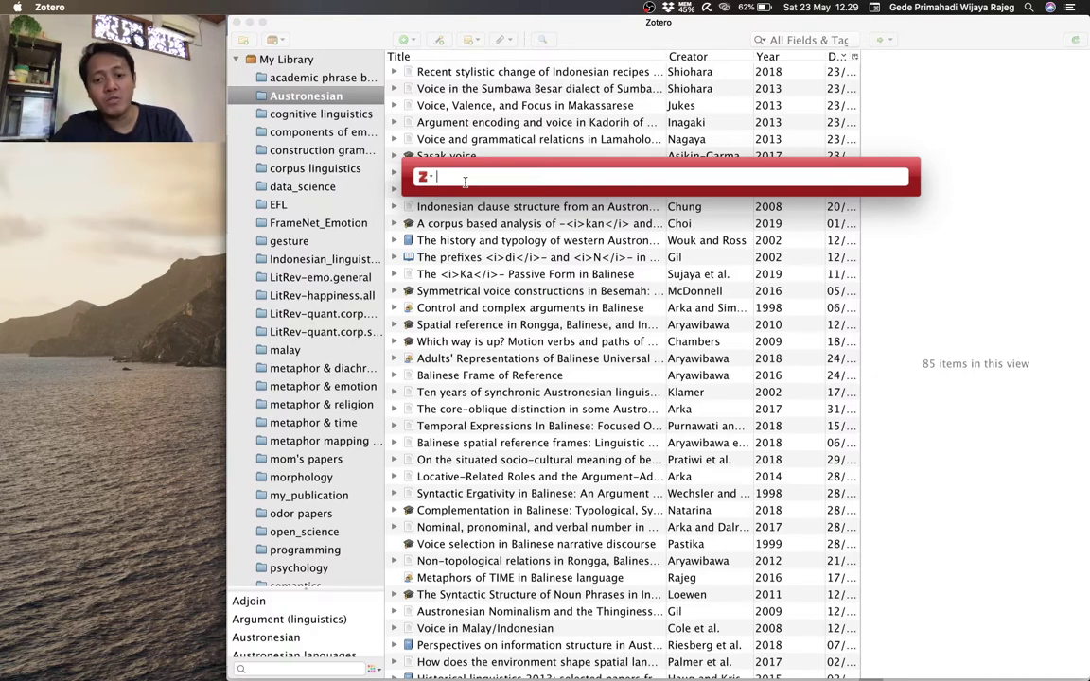
- Search 'arka 2005', insert the Arka & Ross 2005 citation, and end the sentence with a period
{"action": "type", "text": "arka"}
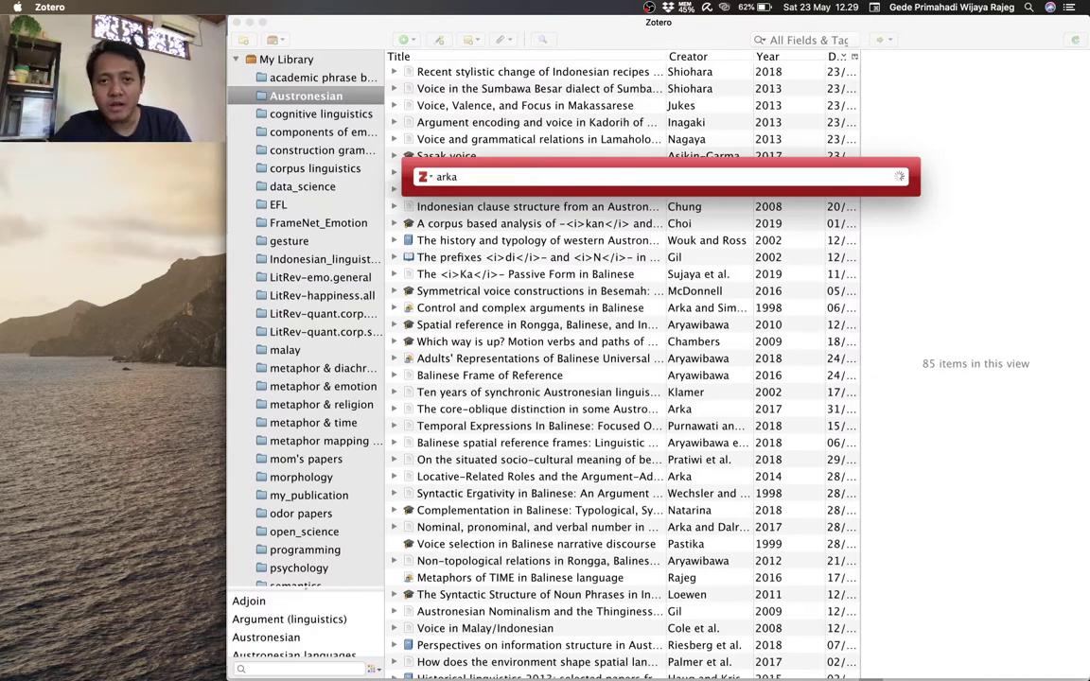
{"action": "type", "text": " 2005"}
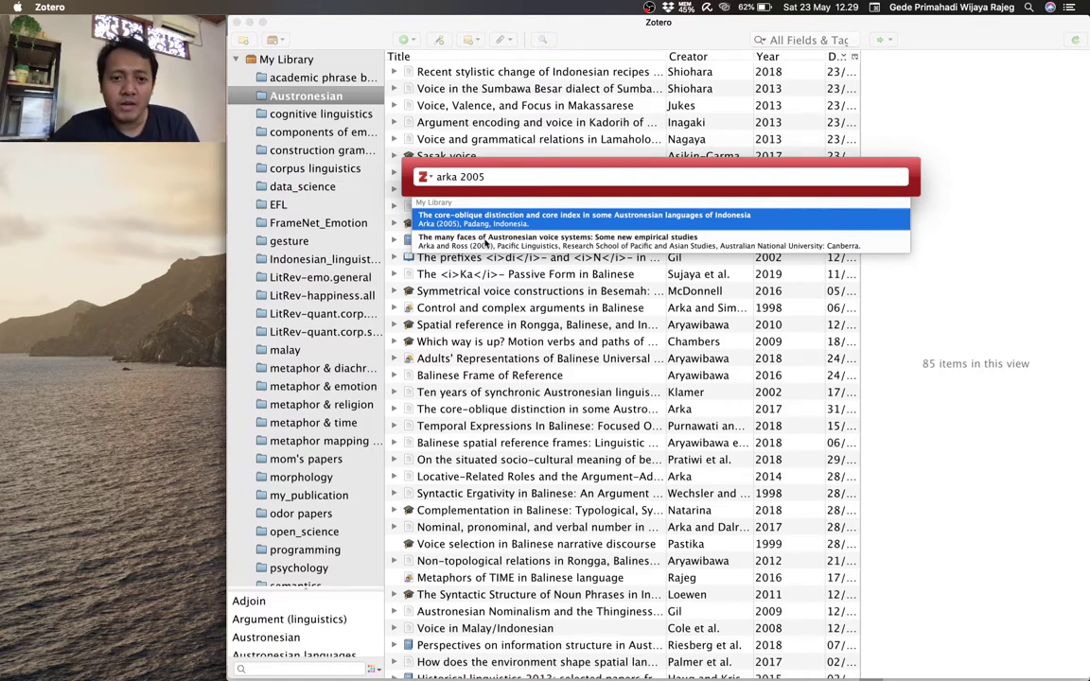
{"action": "left_click", "coordinate": [490, 244]}
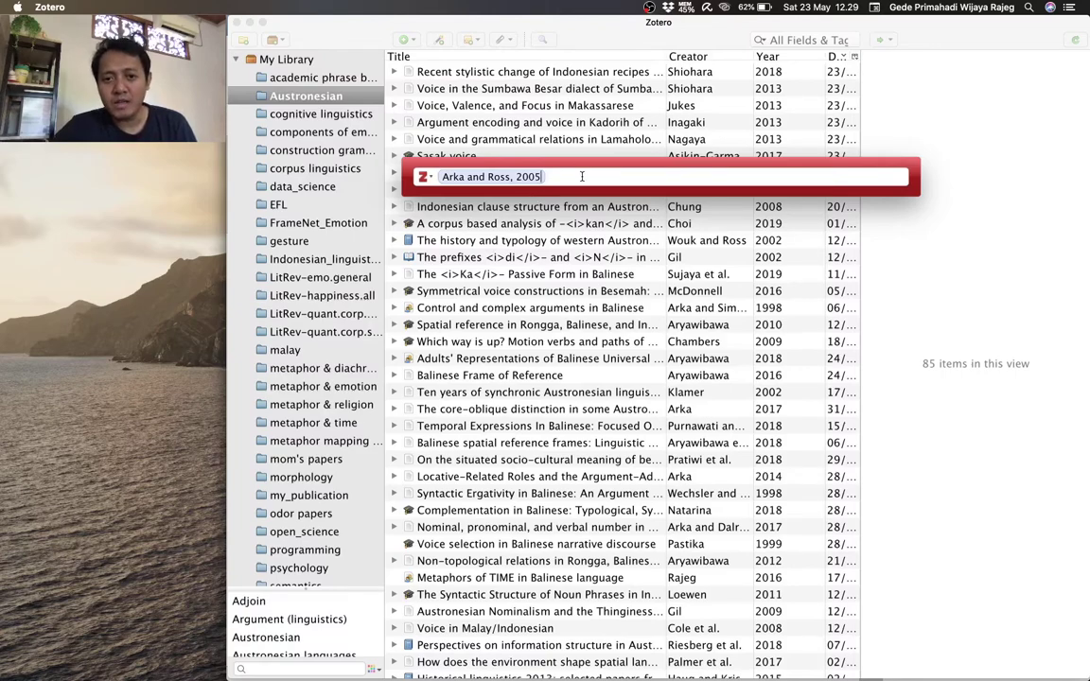
{"action": "key", "text": "Return"}
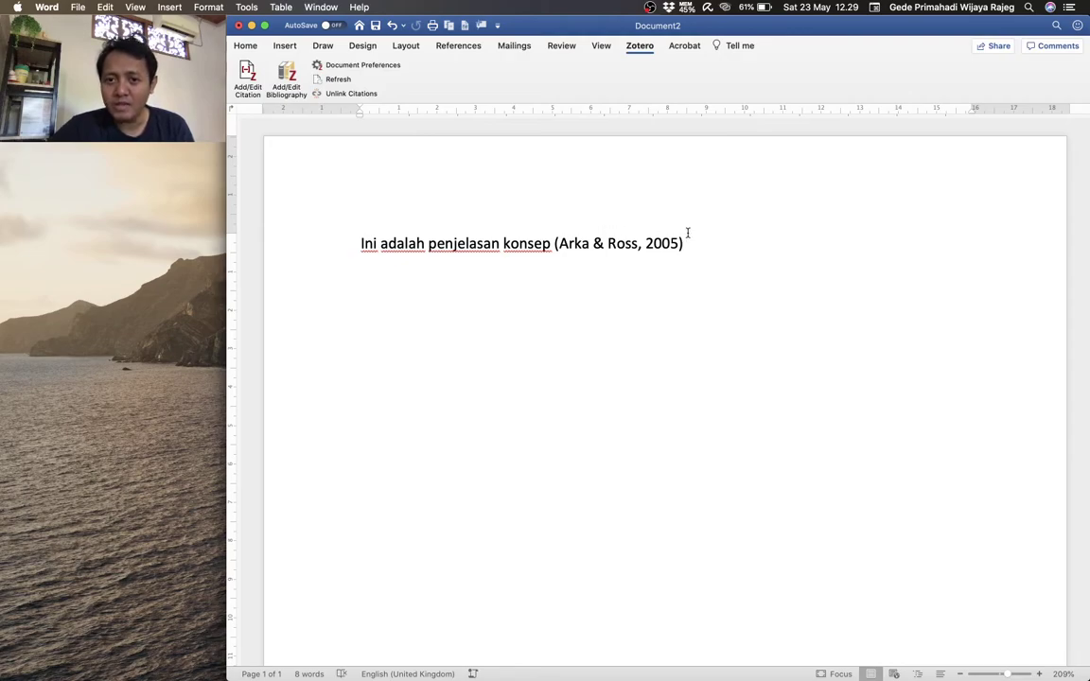
{"action": "type", "text": "."}
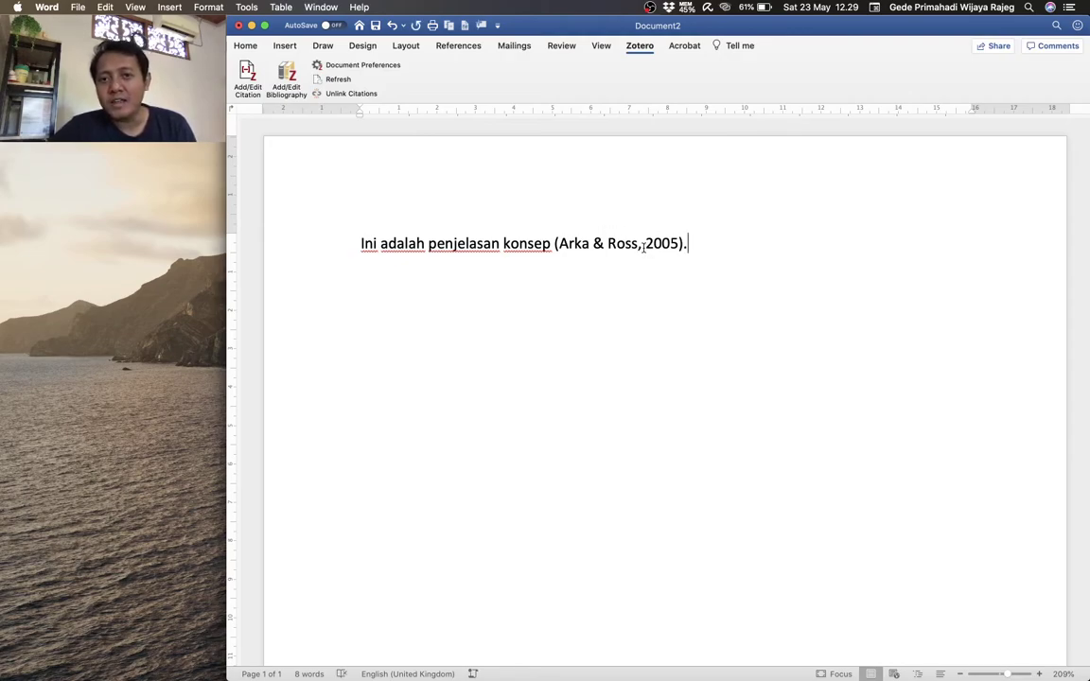
{"action": "left_click", "coordinate": [643, 247]}
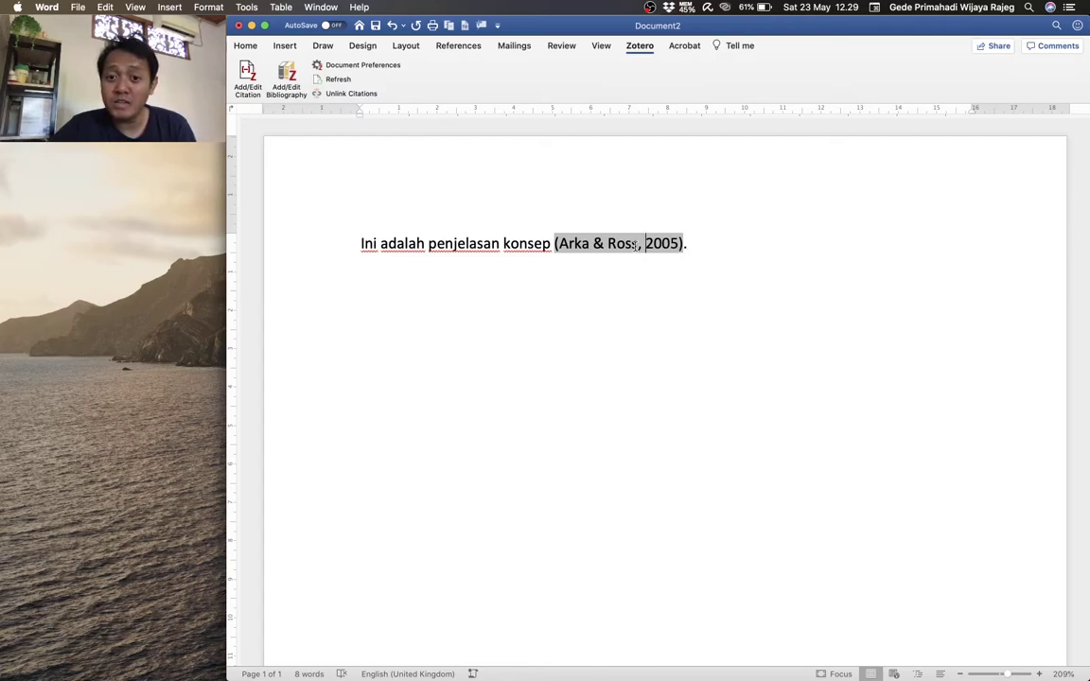
{"action": "left_click", "coordinate": [703, 240]}
{"action": "left_click", "coordinate": [617, 244]}
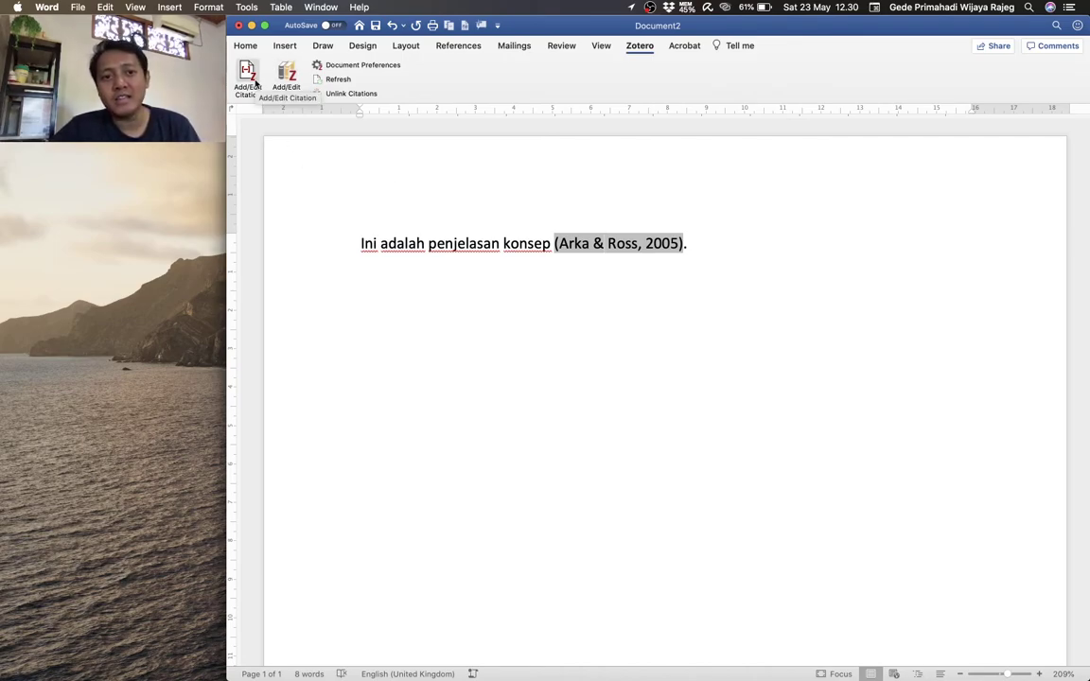
- Reopen the citation and add the Ambridge & Rowland 2013 source to it
{"action": "left_click", "coordinate": [254, 83]}
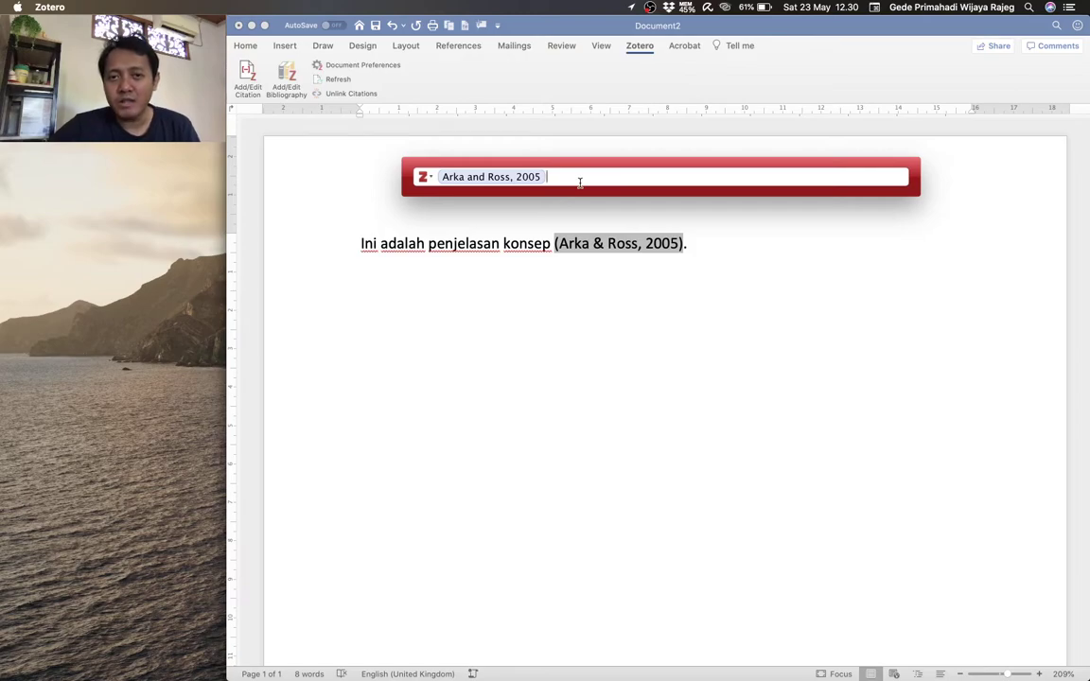
{"action": "type", "text": "ambr"}
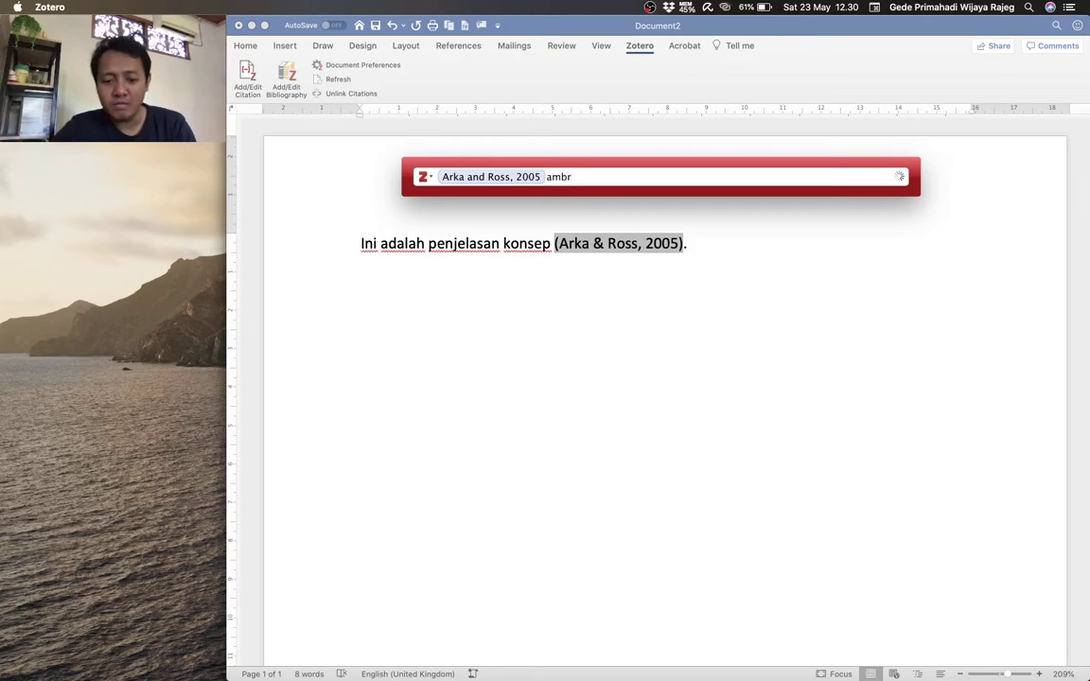
{"action": "type", "text": "idge"}
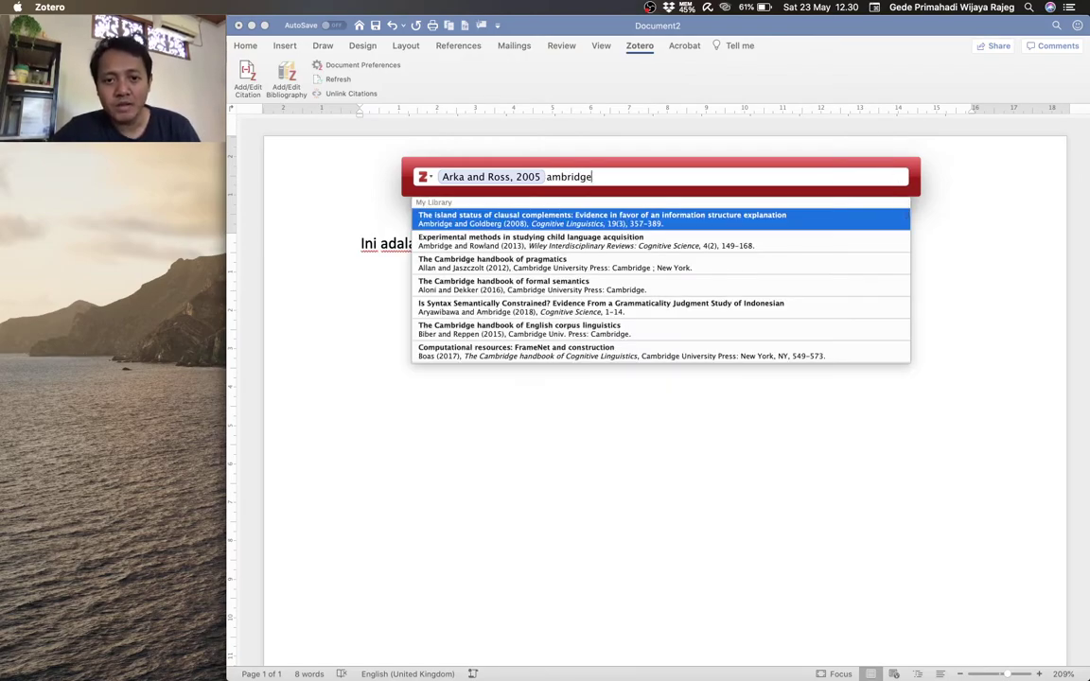
{"action": "left_click", "coordinate": [572, 243]}
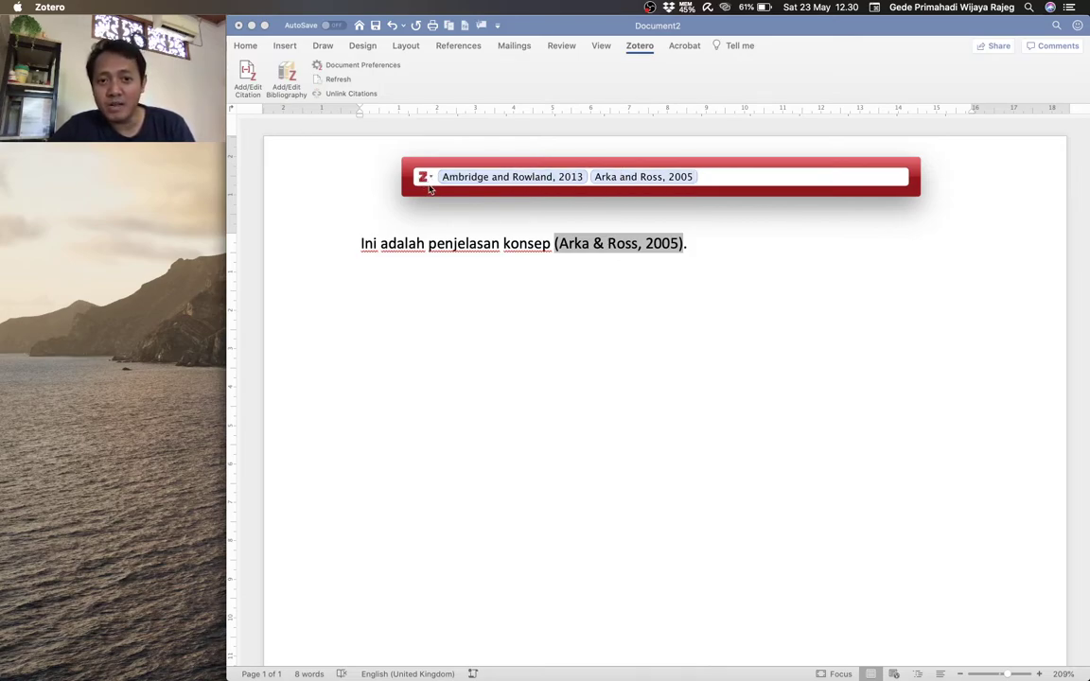
- Turn off Keep Sources Sorted and place Arka & Ross 2005 before Ambridge & Rowland 2013
{"action": "left_click", "coordinate": [433, 180]}
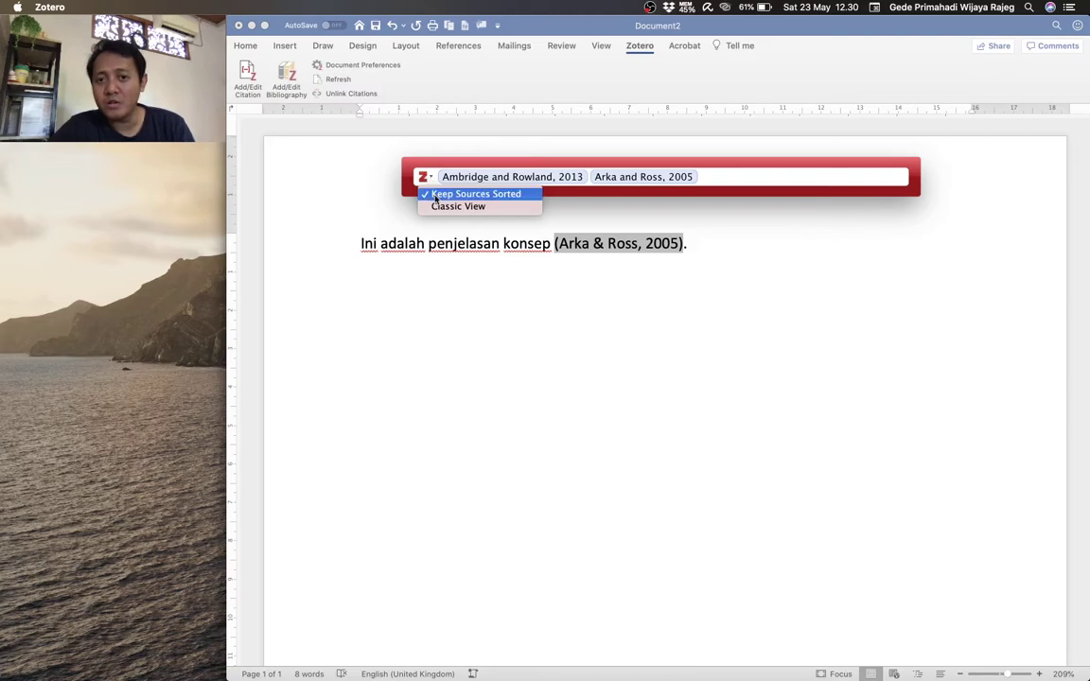
{"action": "left_click", "coordinate": [434, 194]}
{"action": "left_click", "coordinate": [422, 177]}
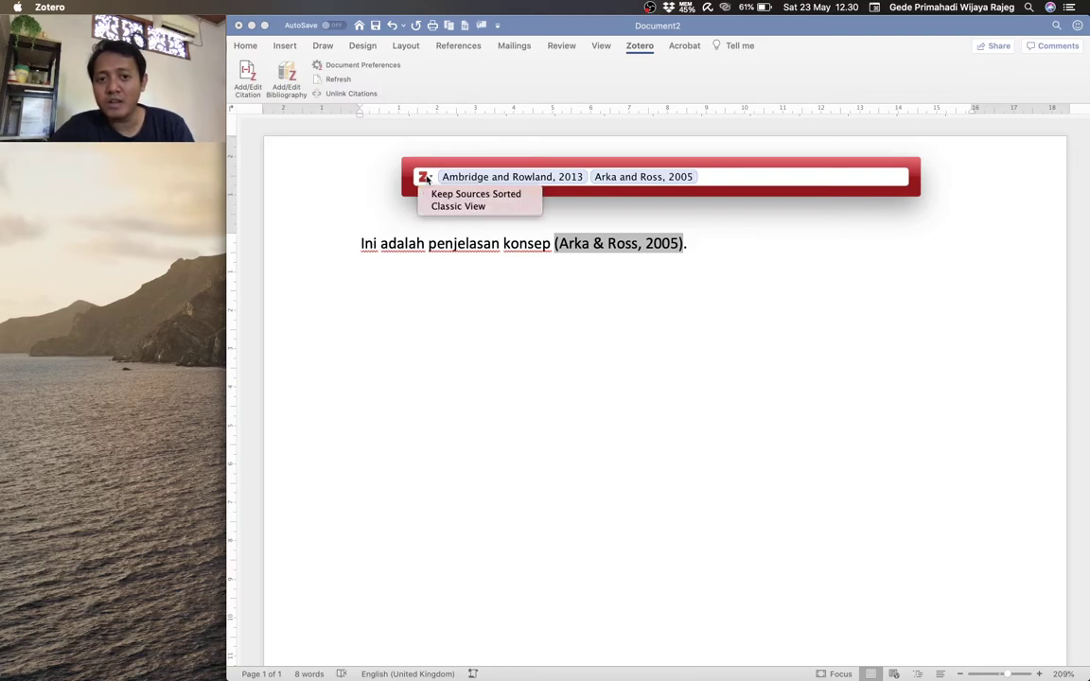
{"action": "left_click", "coordinate": [730, 173]}
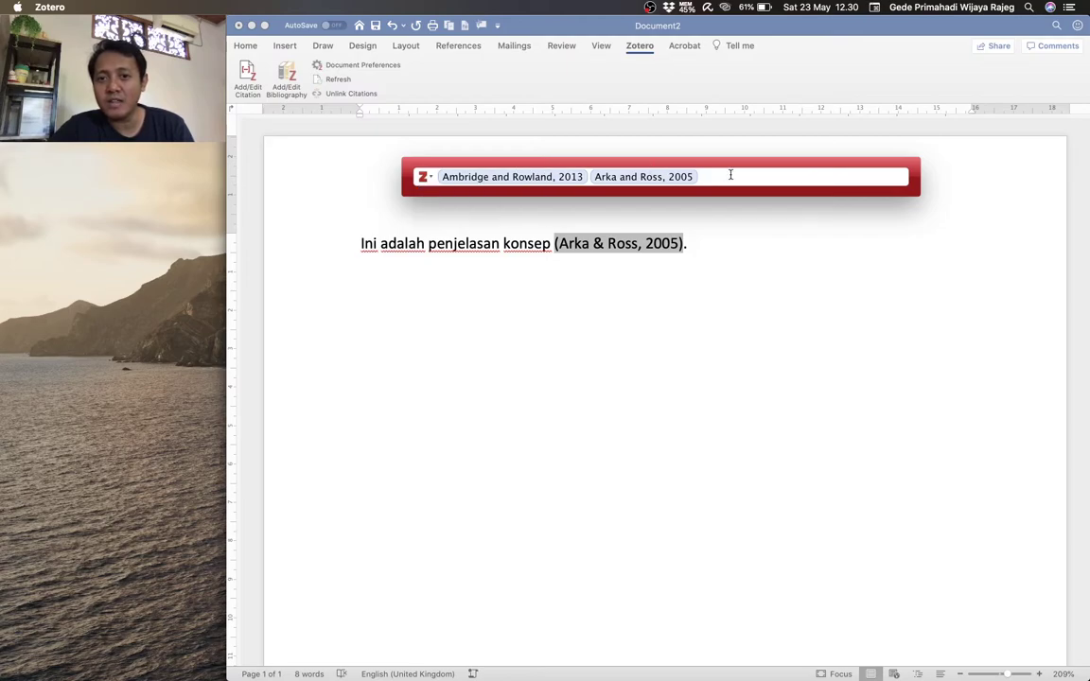
{"action": "left_click_drag", "start_coordinate": [537, 177], "coordinate": [810, 174]}
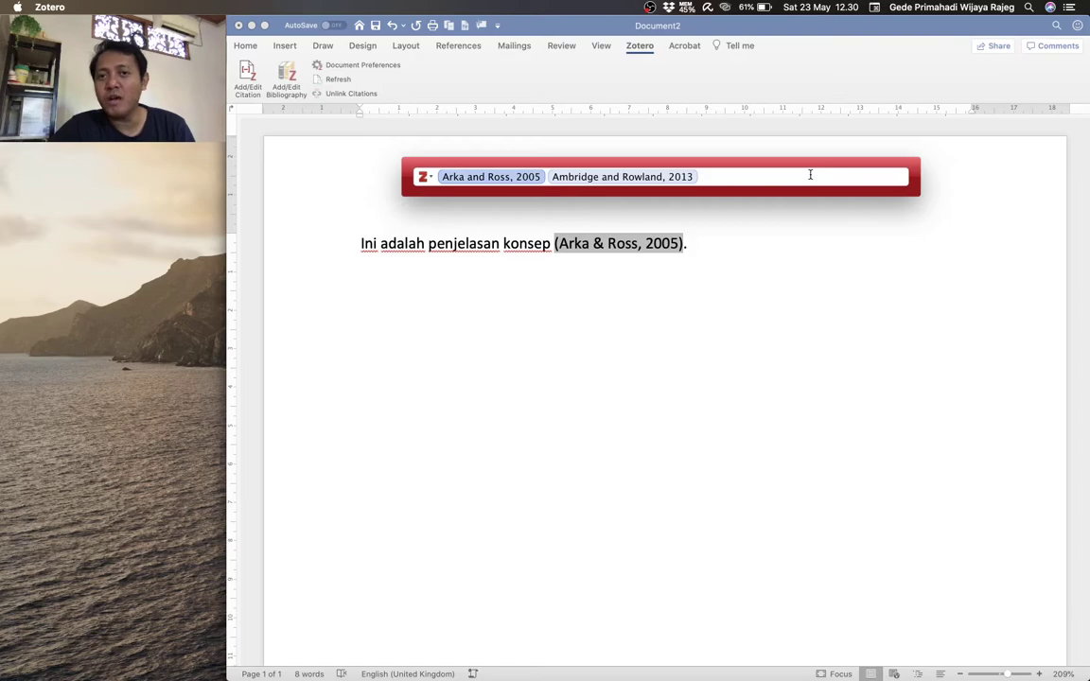
{"action": "left_click", "coordinate": [655, 180]}
{"action": "left_click_drag", "start_coordinate": [487, 177], "coordinate": [701, 174]}
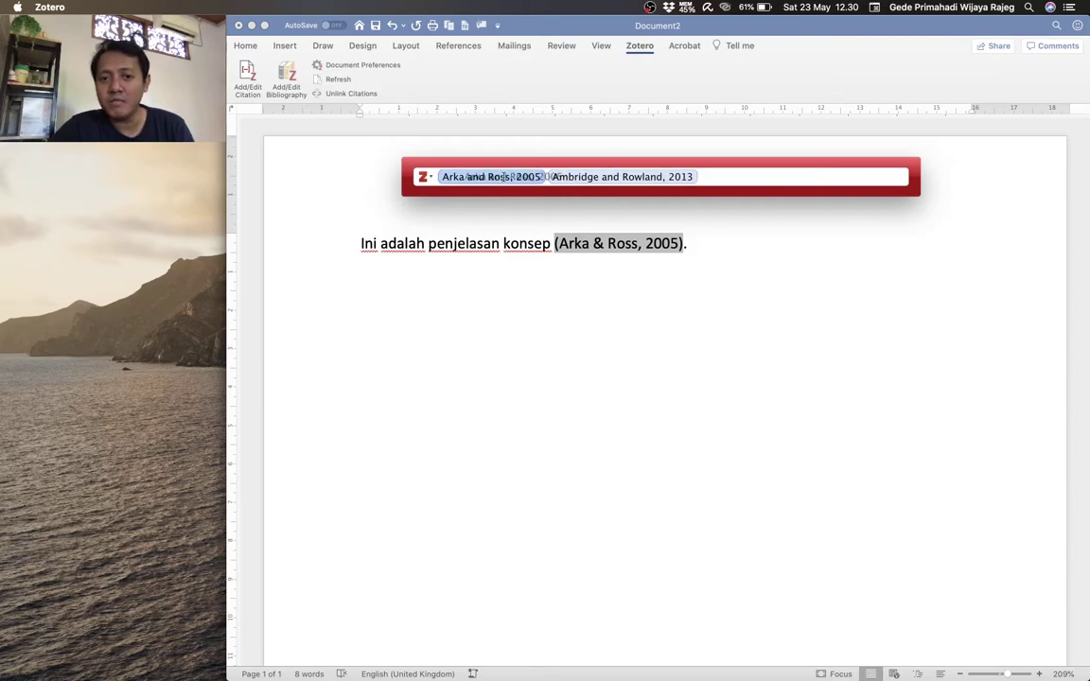
{"action": "left_click", "coordinate": [663, 177]}
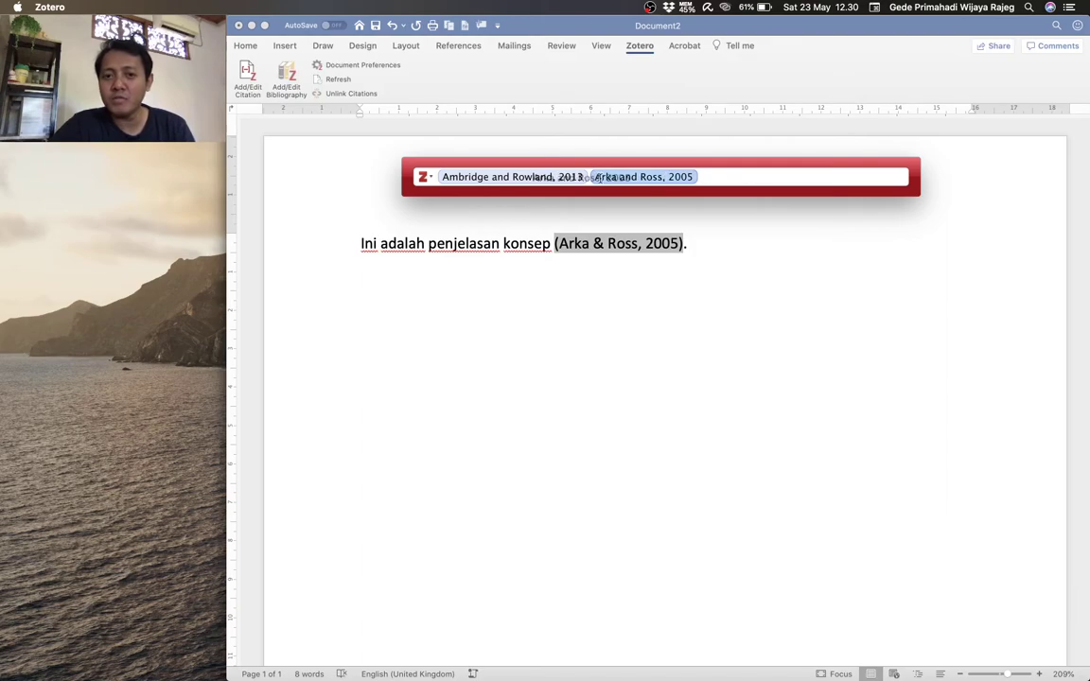
{"action": "mouse_move", "coordinate": [662, 178]}
{"action": "left_mouse_down"}
{"action": "mouse_move", "coordinate": [445, 177]}
{"action": "mouse_move", "coordinate": [733, 178]}
{"action": "left_mouse_up"}
{"action": "left_click", "coordinate": [481, 177]}
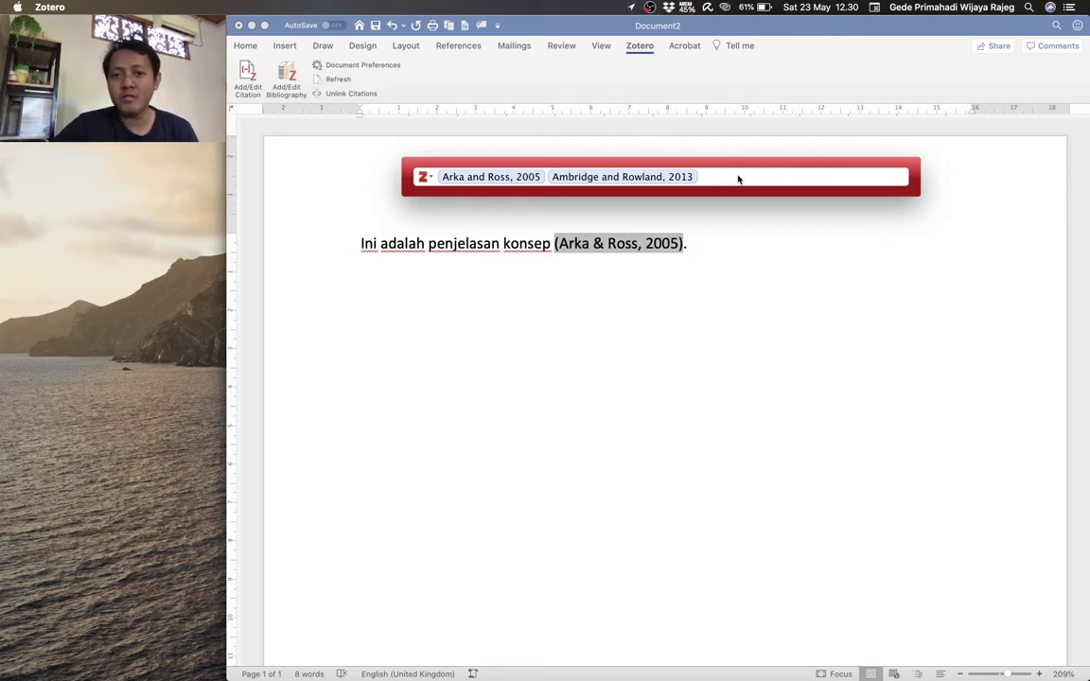
{"action": "key", "text": "Return"}
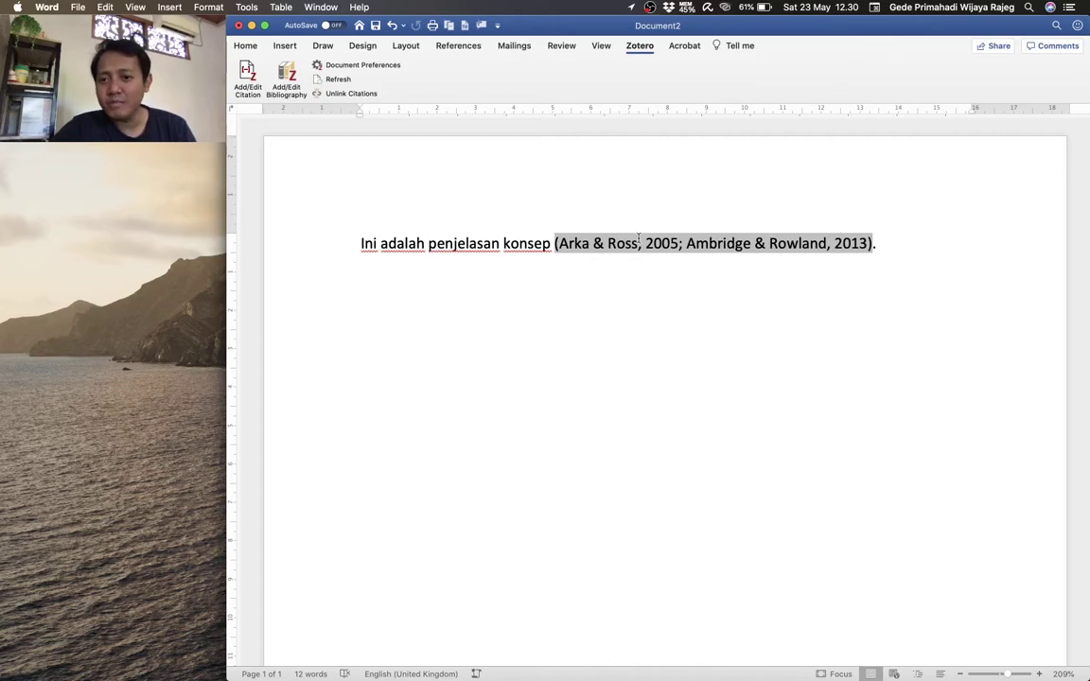
- Type 'Arka menyatakan bahwa bla bla' at the end of the line, then put the cursor after 'Arka'
{"action": "left_click", "coordinate": [889, 243]}
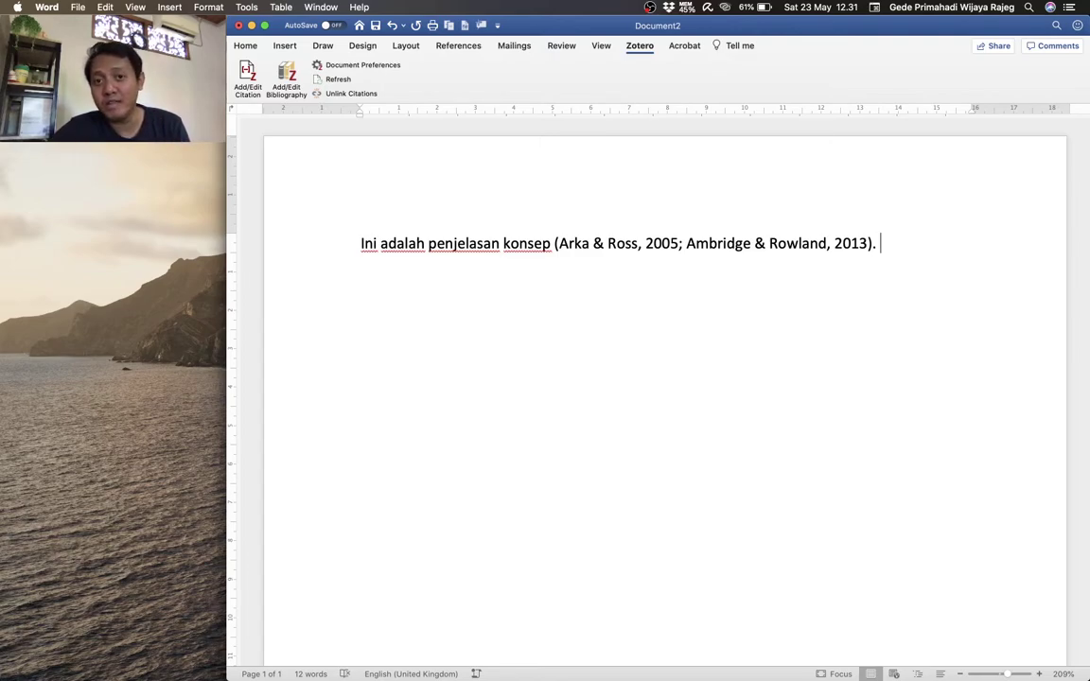
{"action": "type", "text": "A"}
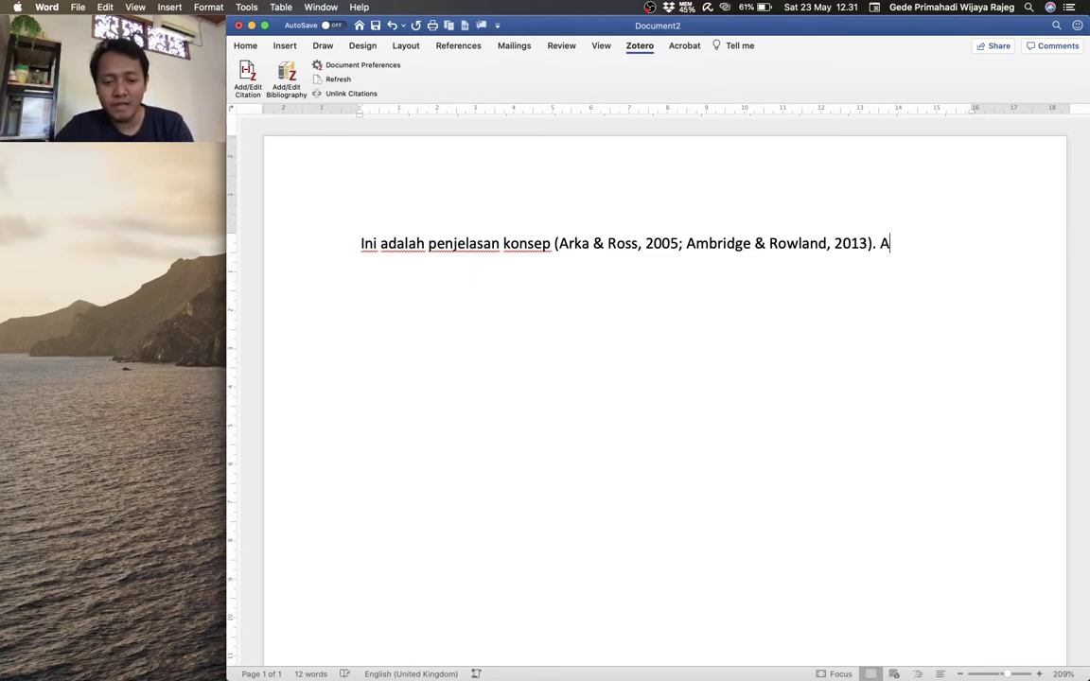
{"action": "type", "text": "rka m"}
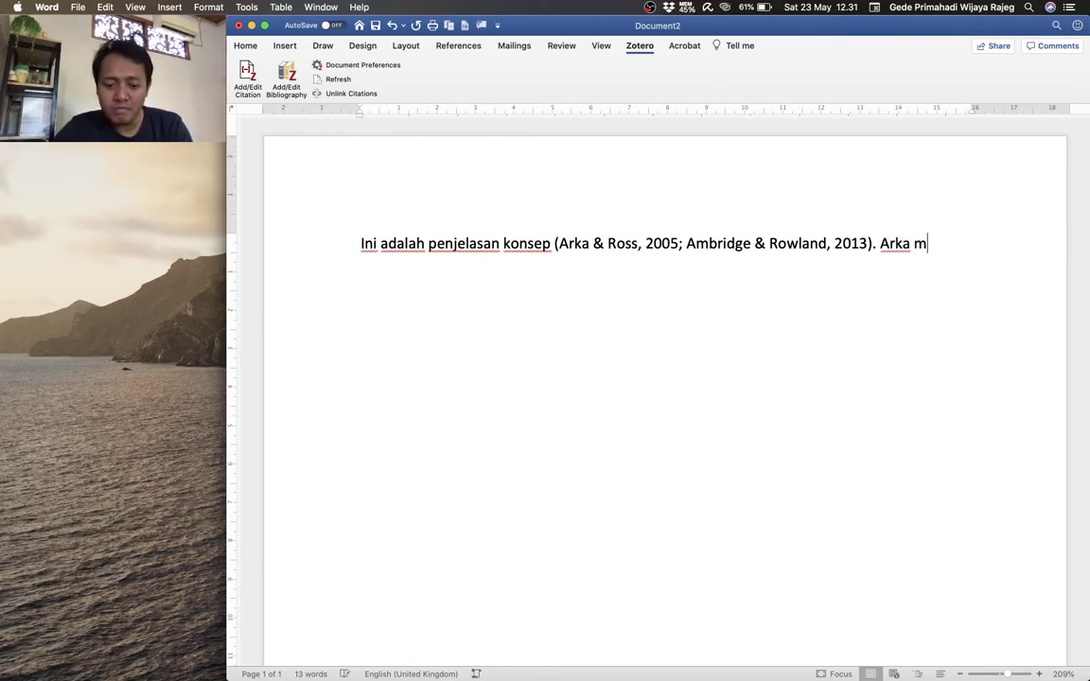
{"action": "type", "text": "enyatakan bahwa"}
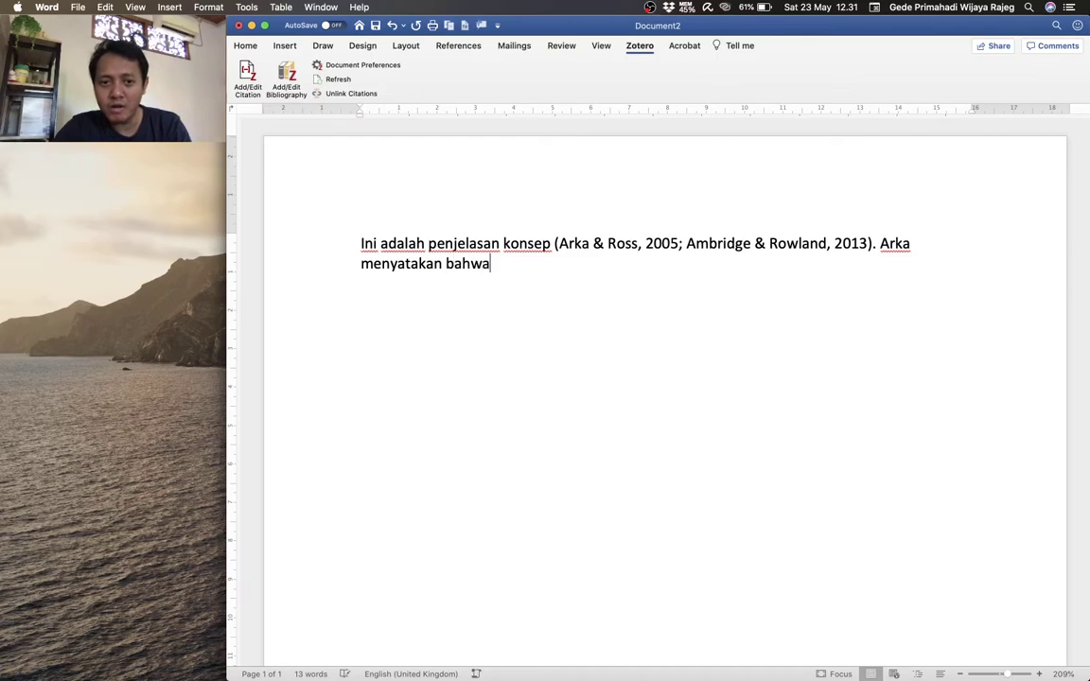
{"action": "type", "text": " bla bla"}
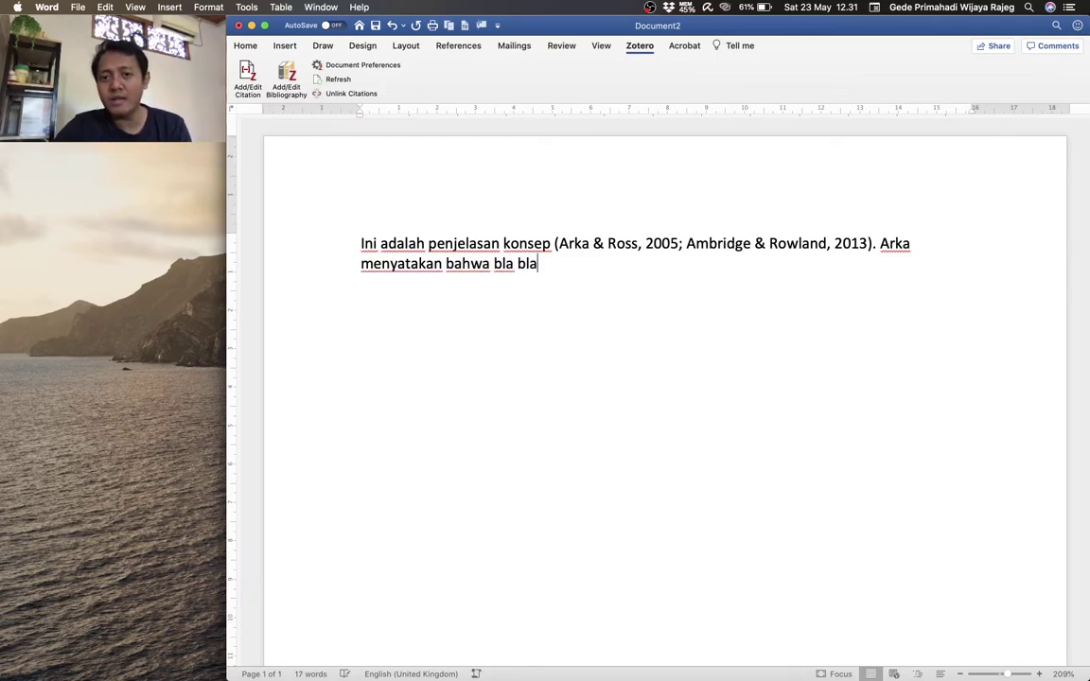
{"action": "left_click", "coordinate": [922, 248]}
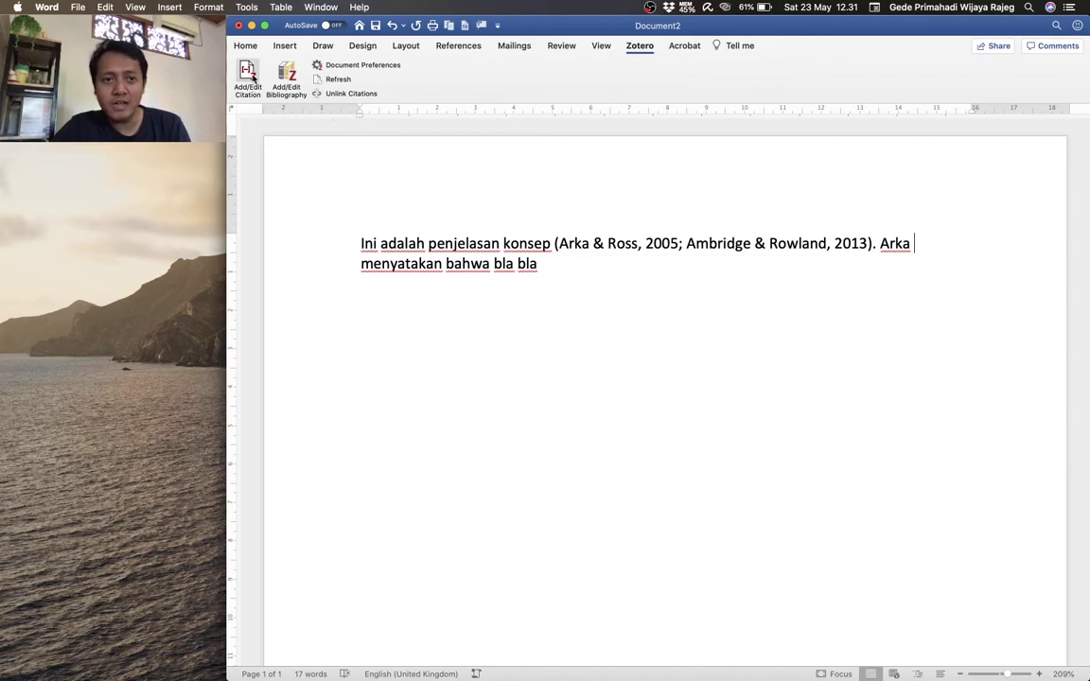
- Insert the Arka 2003 citation after 'Arka' with author suppressed and page 32, then add a period
{"action": "left_click", "coordinate": [248, 74]}
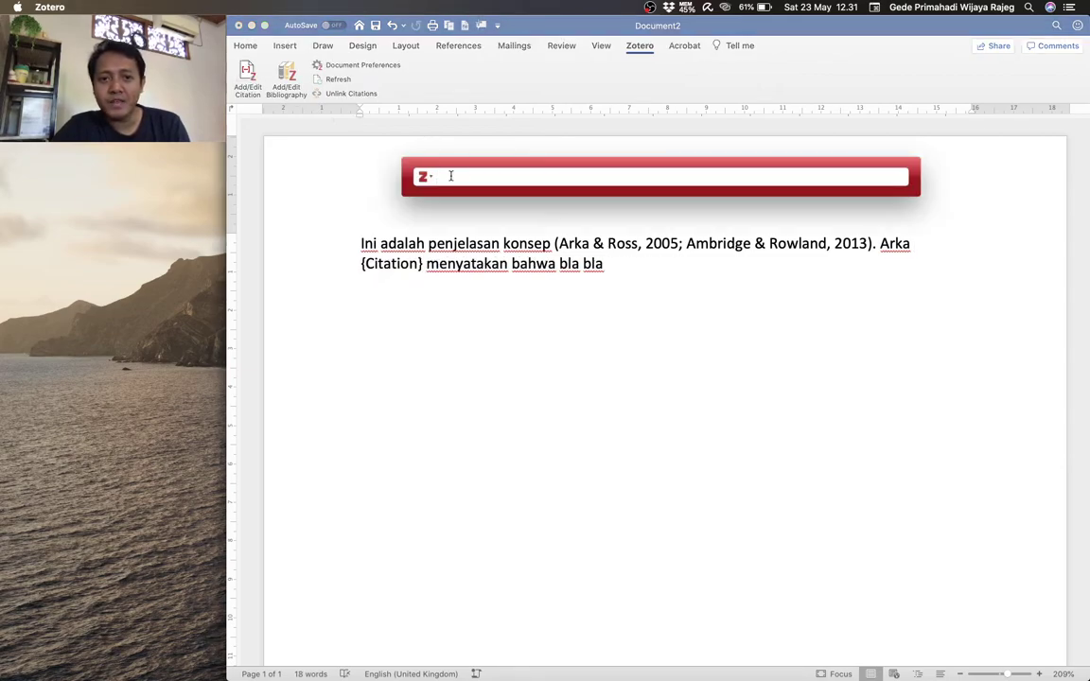
{"action": "type", "text": "arka 2"}
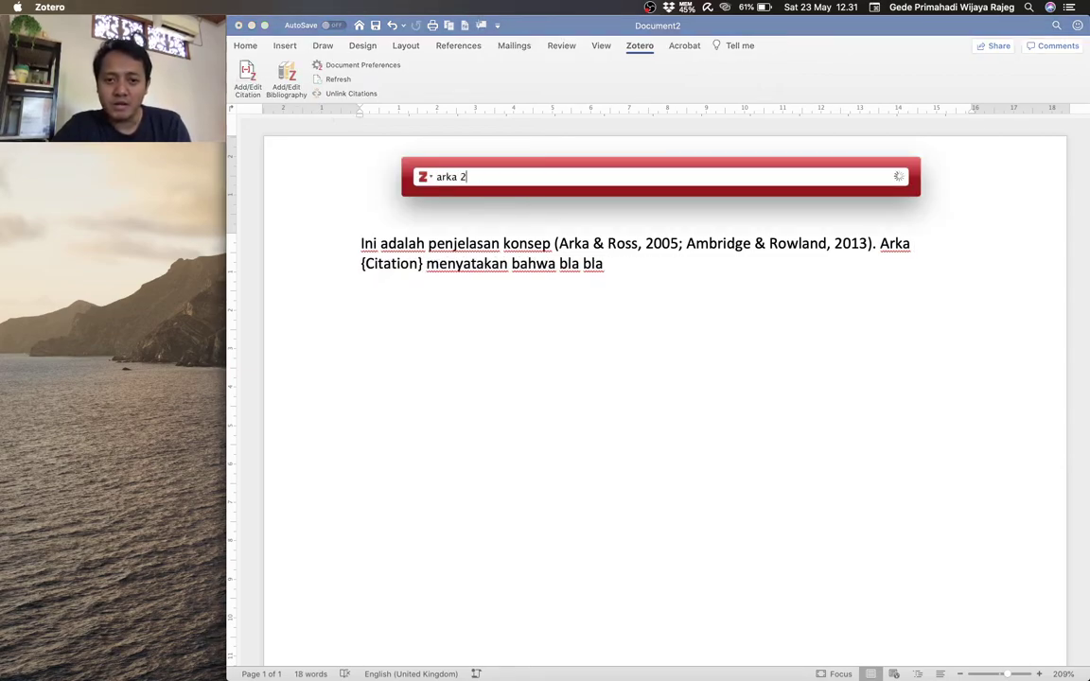
{"action": "type", "text": "003"}
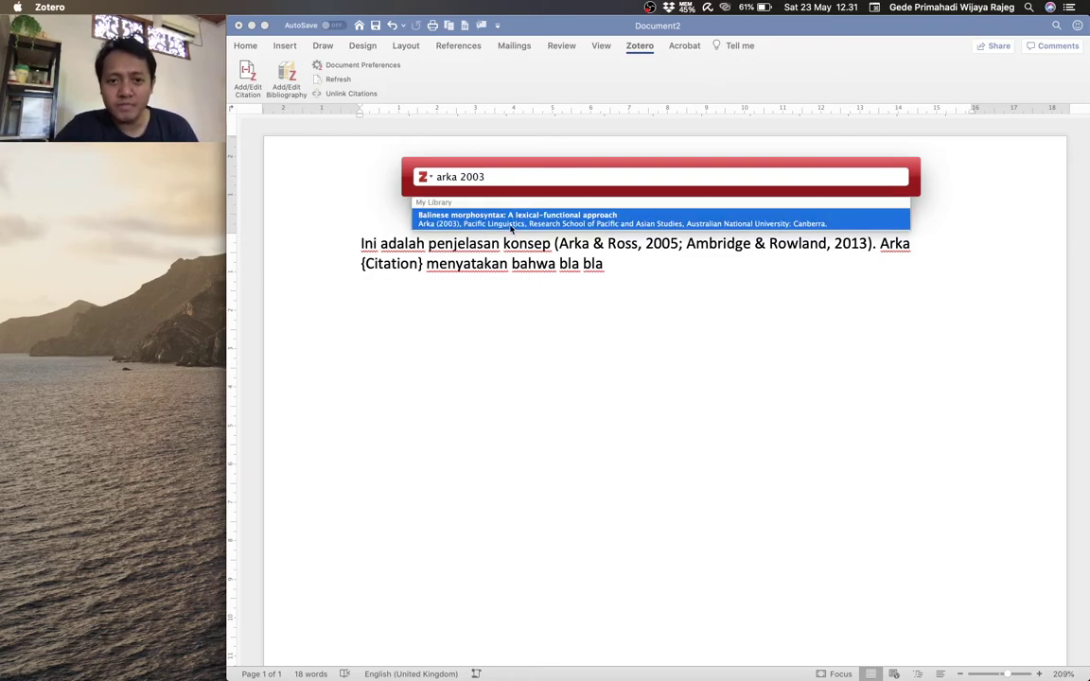
{"action": "left_click", "coordinate": [464, 203]}
{"action": "left_click", "coordinate": [473, 177]}
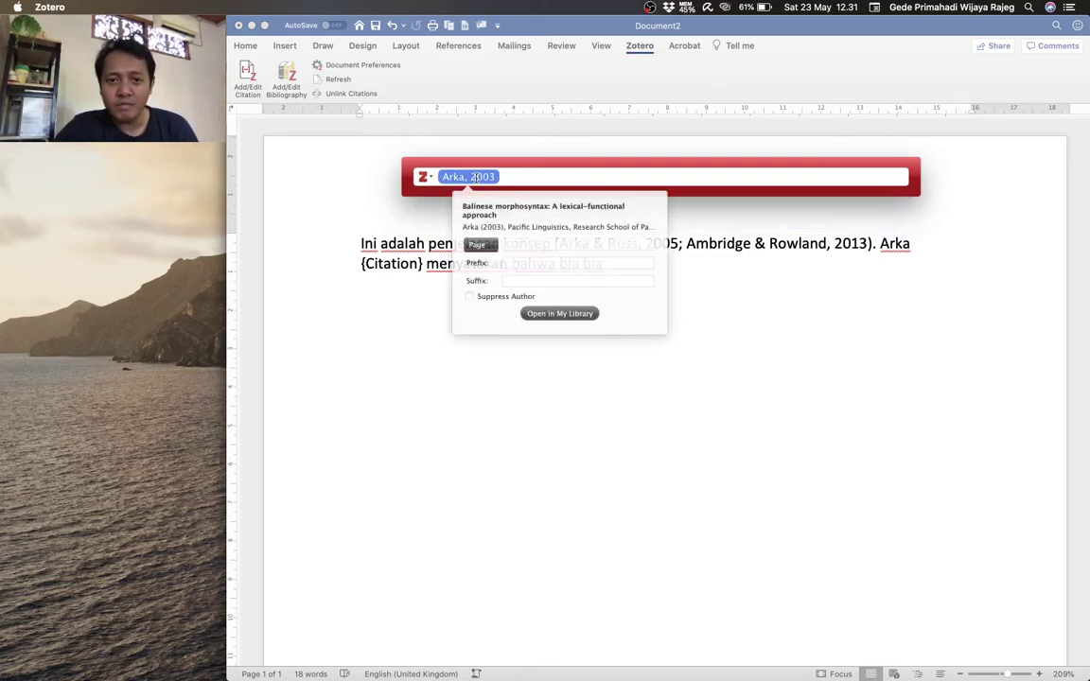
{"action": "left_click", "coordinate": [491, 177]}
{"action": "left_click", "coordinate": [481, 177]}
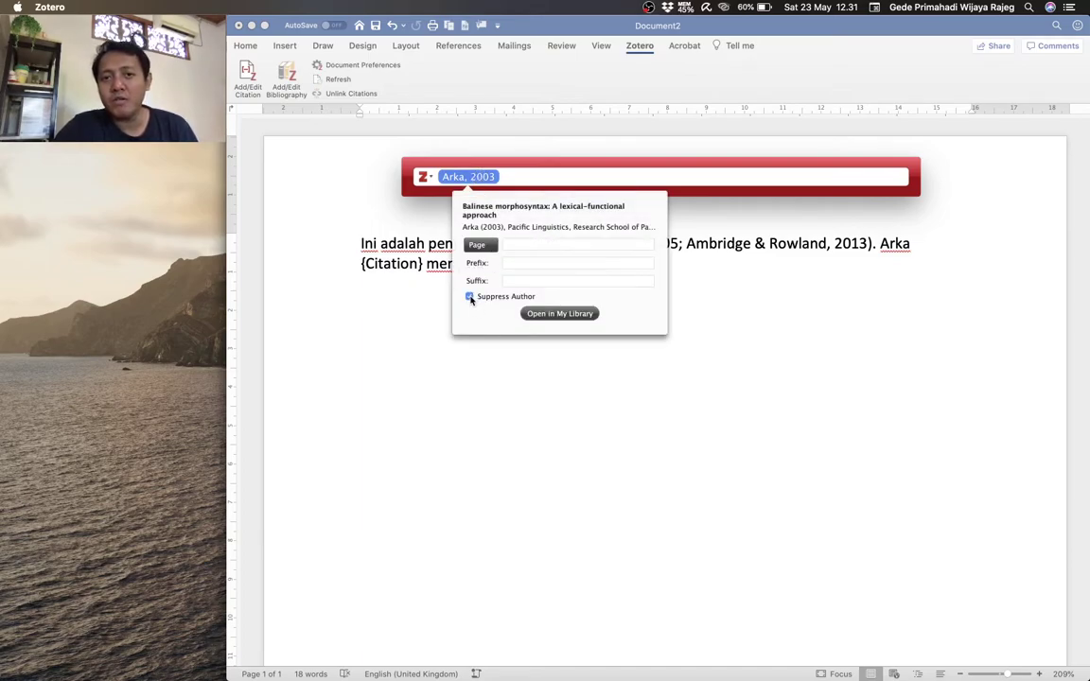
{"action": "left_click", "coordinate": [521, 243]}
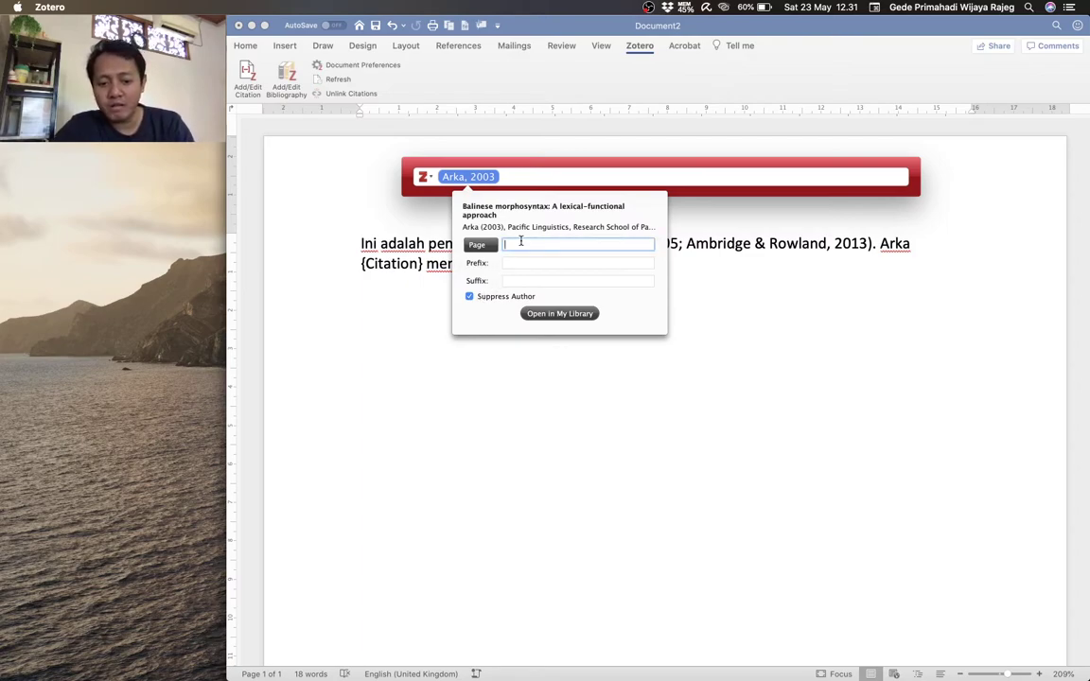
{"action": "type", "text": "32"}
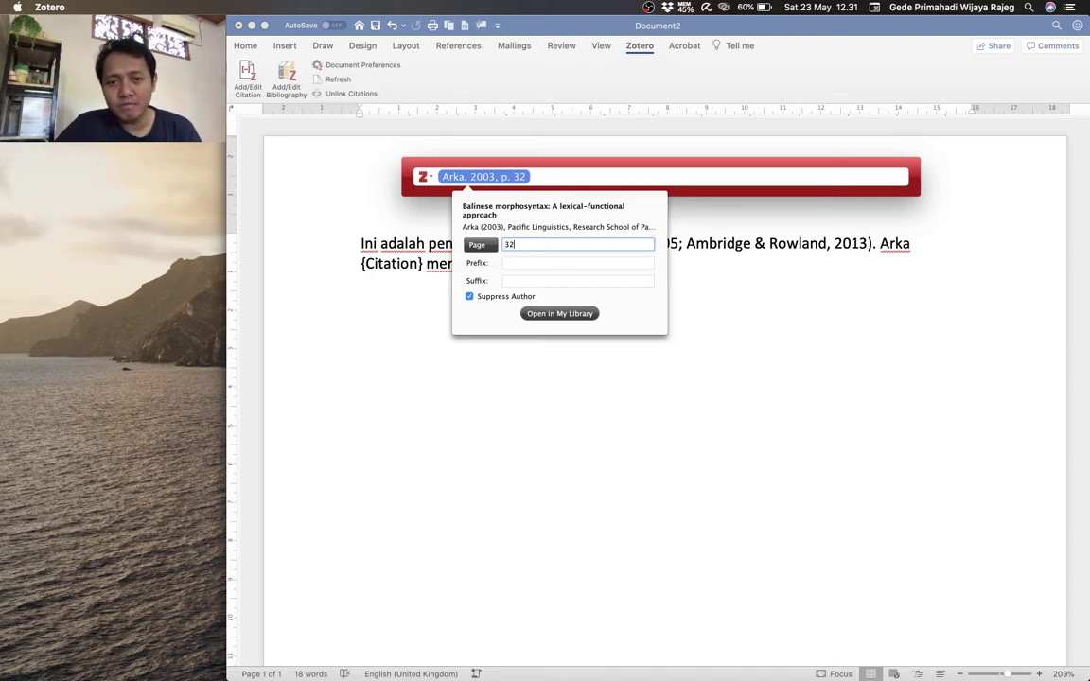
{"action": "key", "text": "Return"}
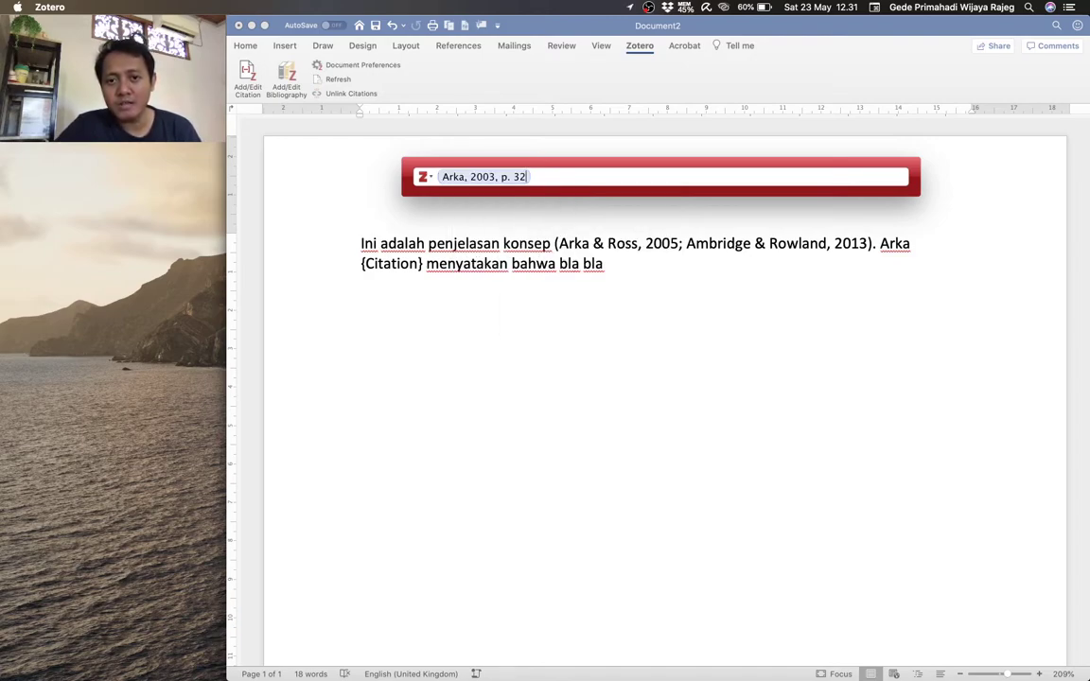
{"action": "key", "text": "Return"}
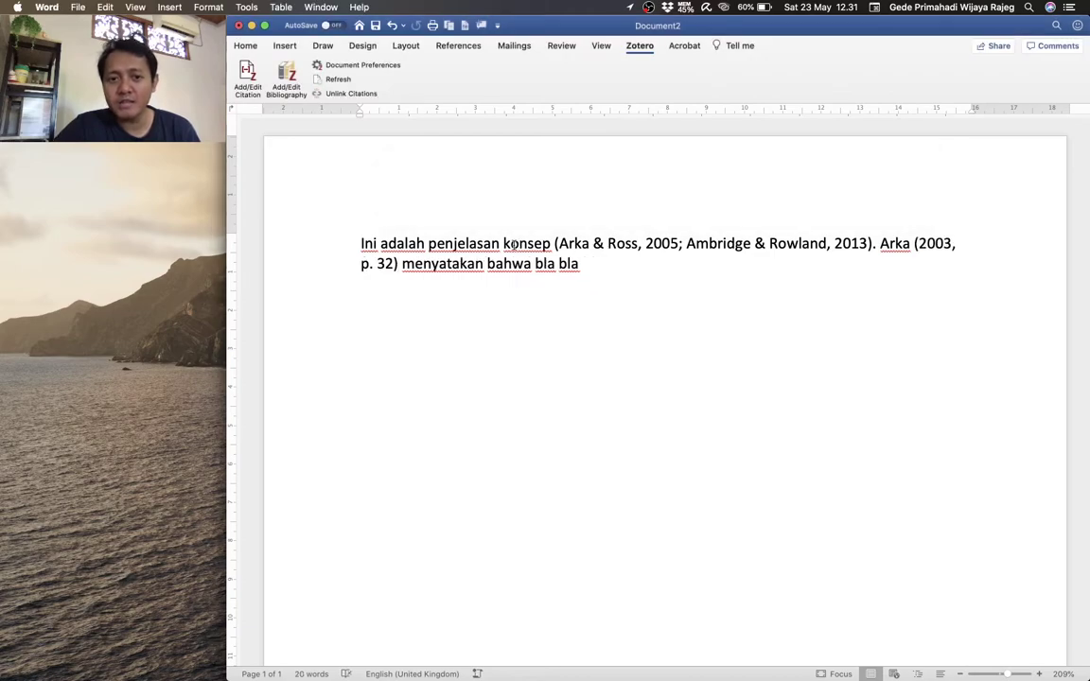
{"action": "left_click", "coordinate": [602, 274]}
{"action": "type", "text": "."}
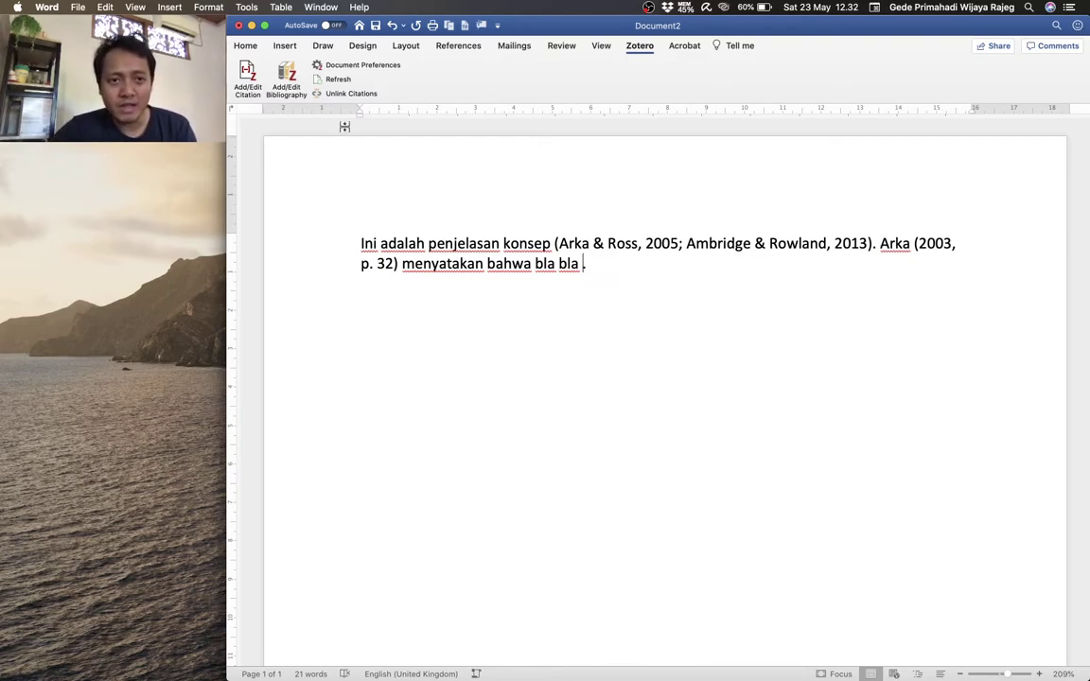
- Start a citation at the sentence end and select Shibatani 1988, Passive and voice
{"action": "left_click", "coordinate": [249, 78]}
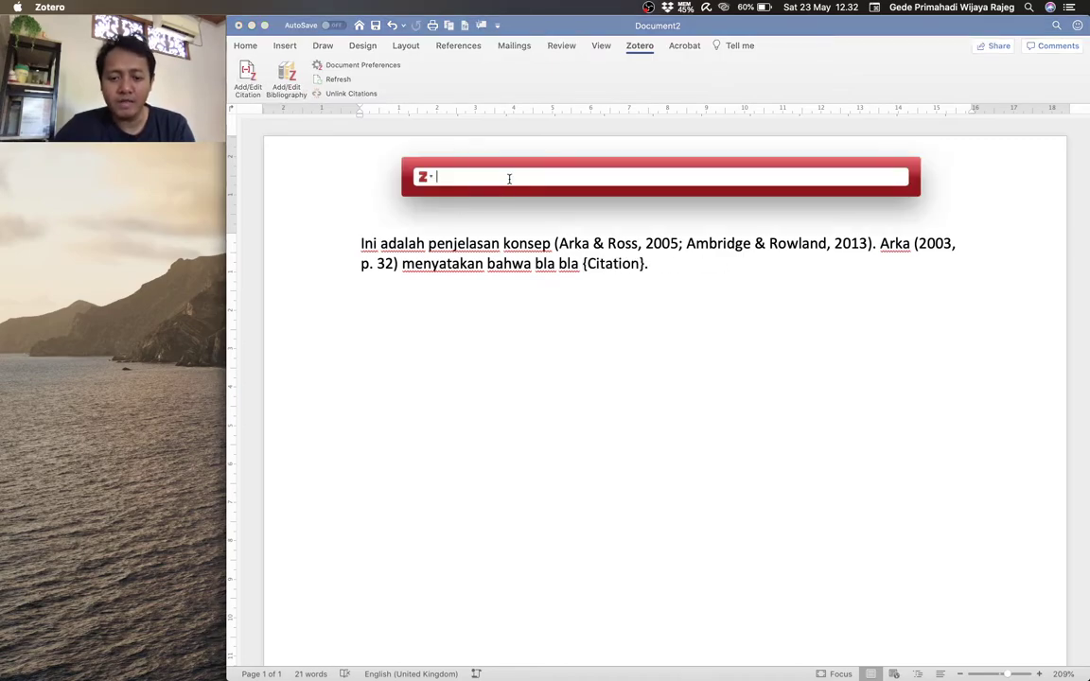
{"action": "type", "text": "shibaat"}
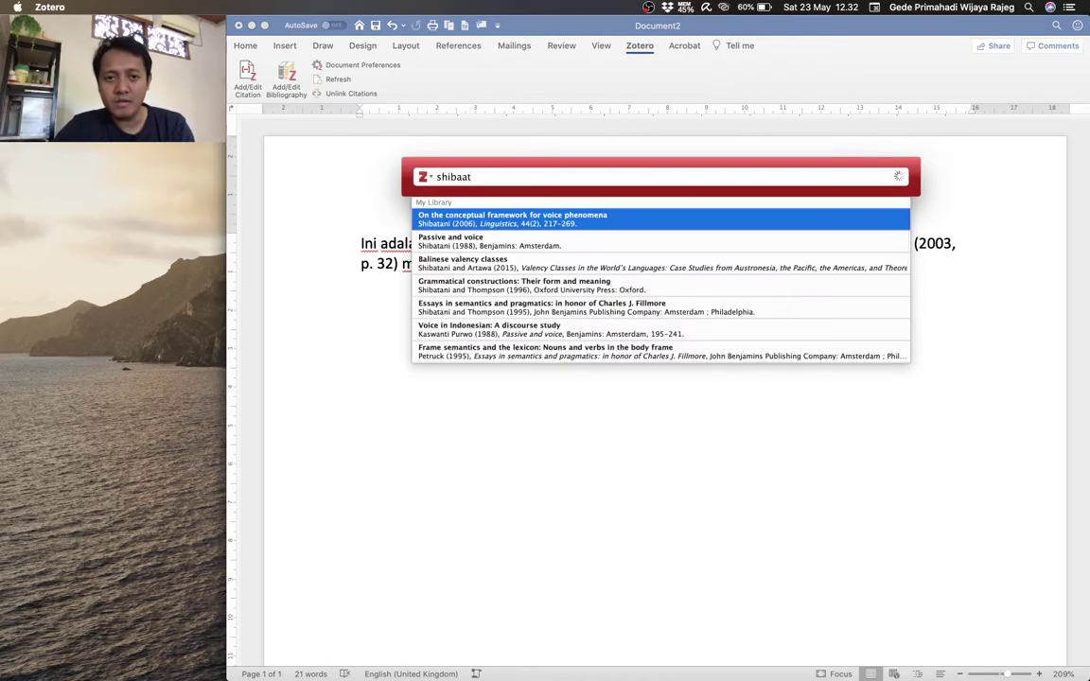
{"action": "key", "text": "BackSpace"}
{"action": "key", "text": "BackSpace"}
{"action": "type", "text": "t"}
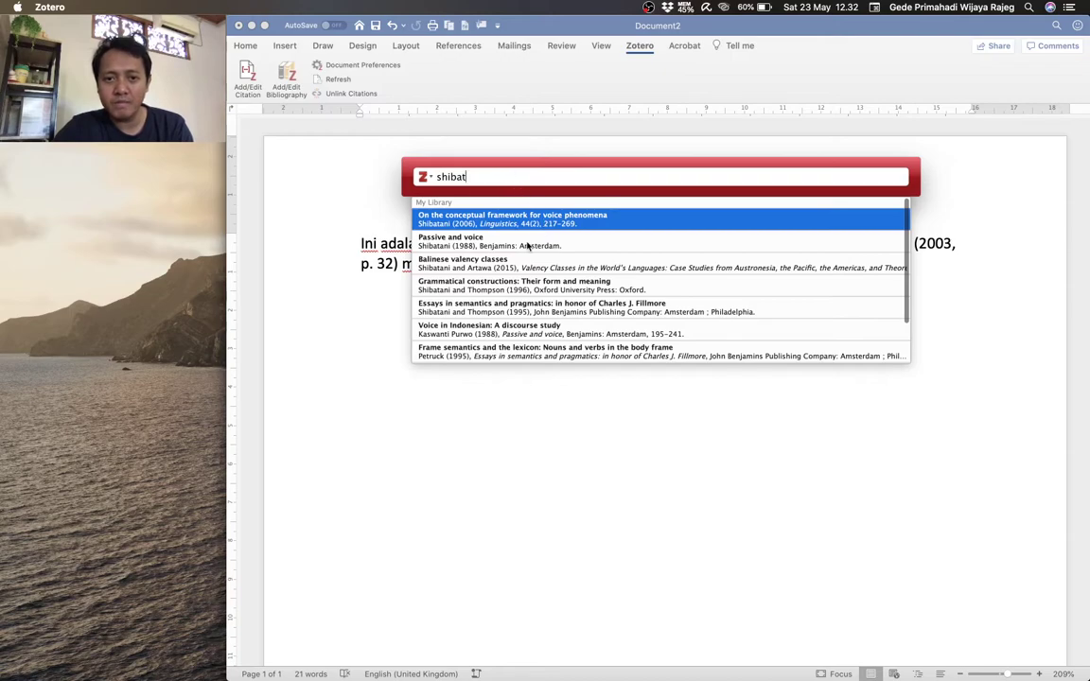
{"action": "key", "text": "Down"}
{"action": "key", "text": "Return"}
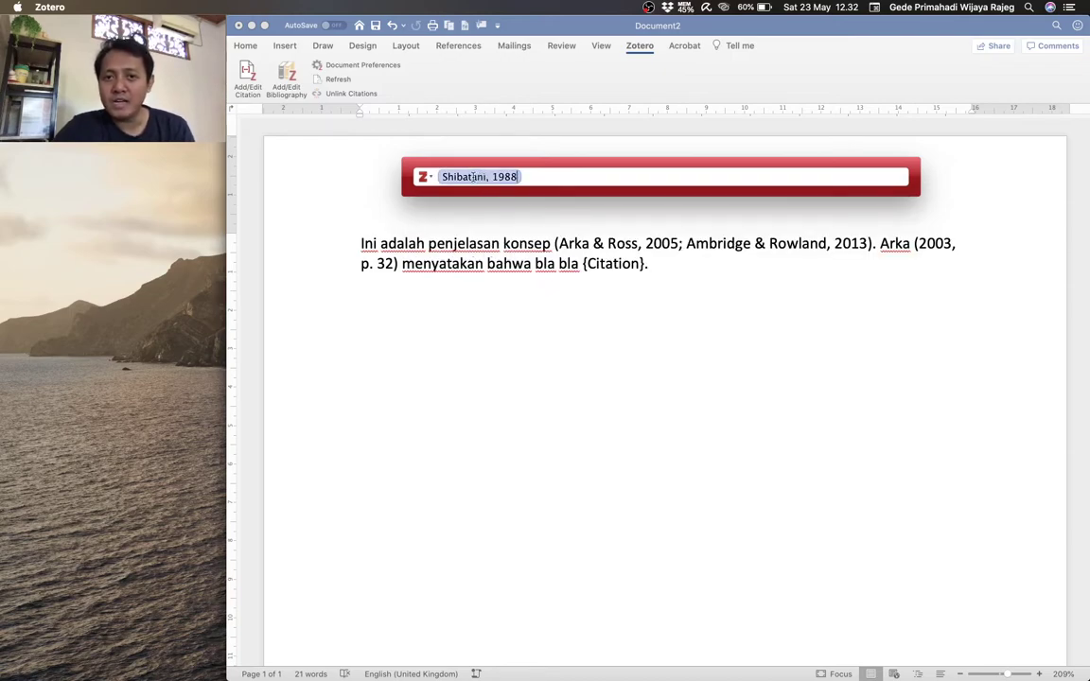
- Give the Shibatani citation prefix 'lihat', suffix 'untuk lebih lanjut' and page 3, and insert it
{"action": "left_click", "coordinate": [475, 177]}
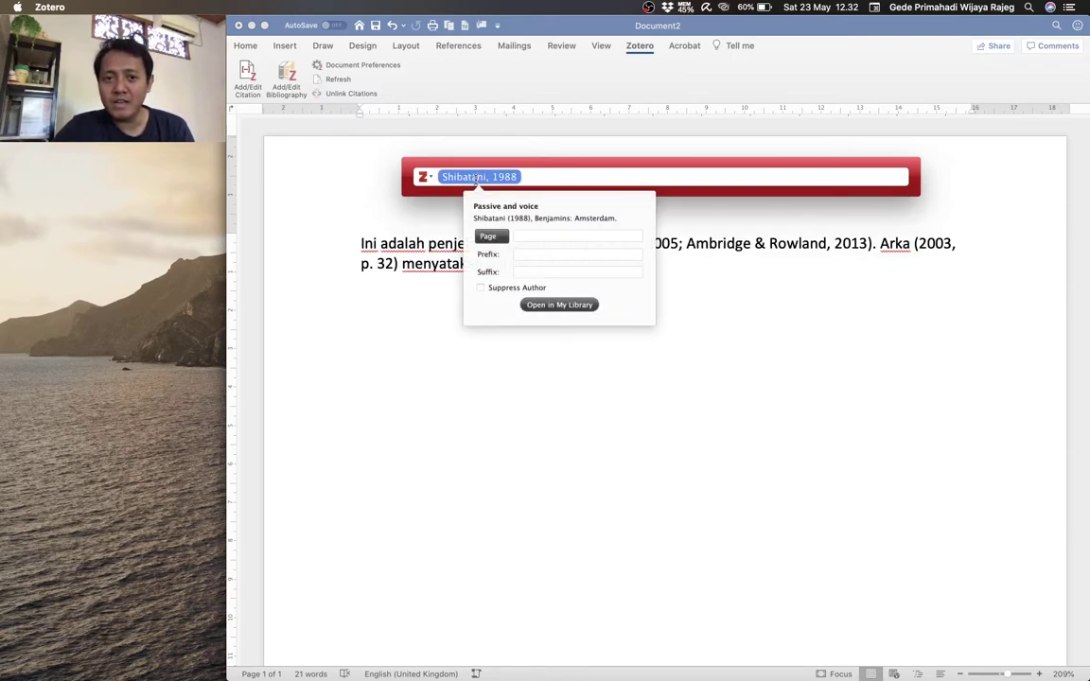
{"action": "left_click", "coordinate": [534, 249]}
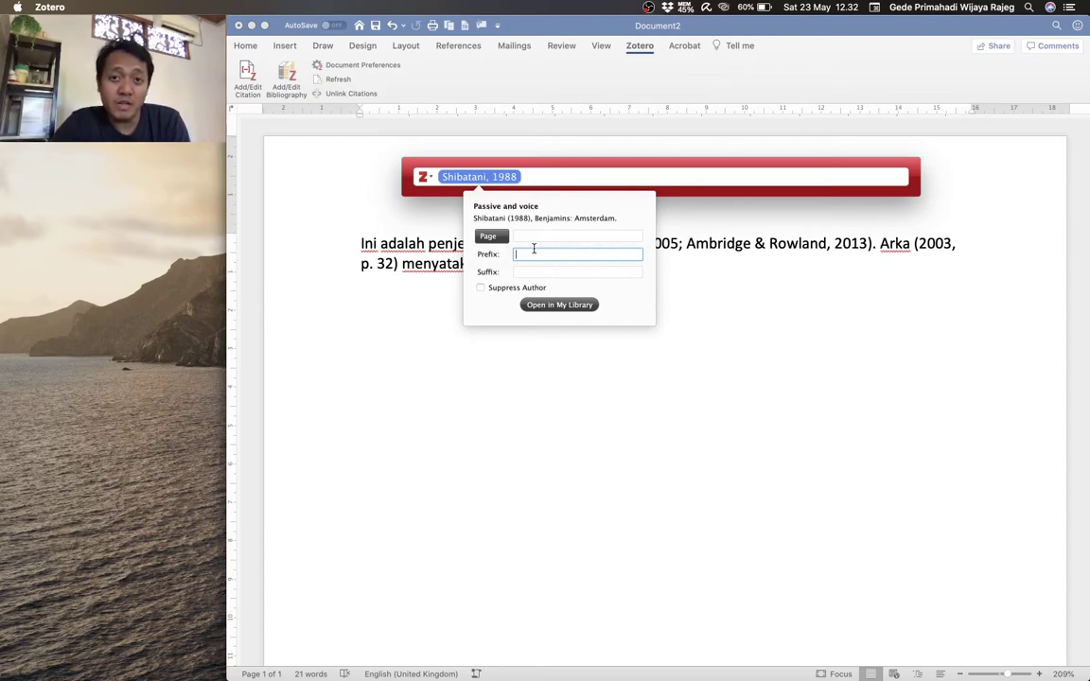
{"action": "type", "text": "lihat"}
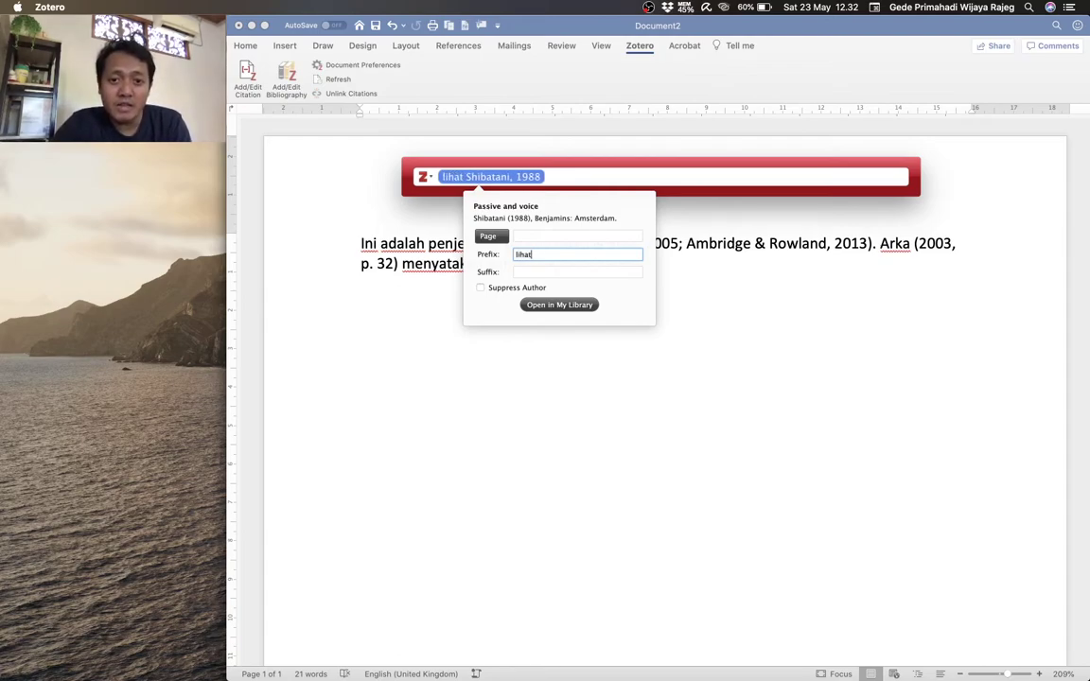
{"action": "left_click", "coordinate": [549, 272]}
{"action": "type", "text": "u"}
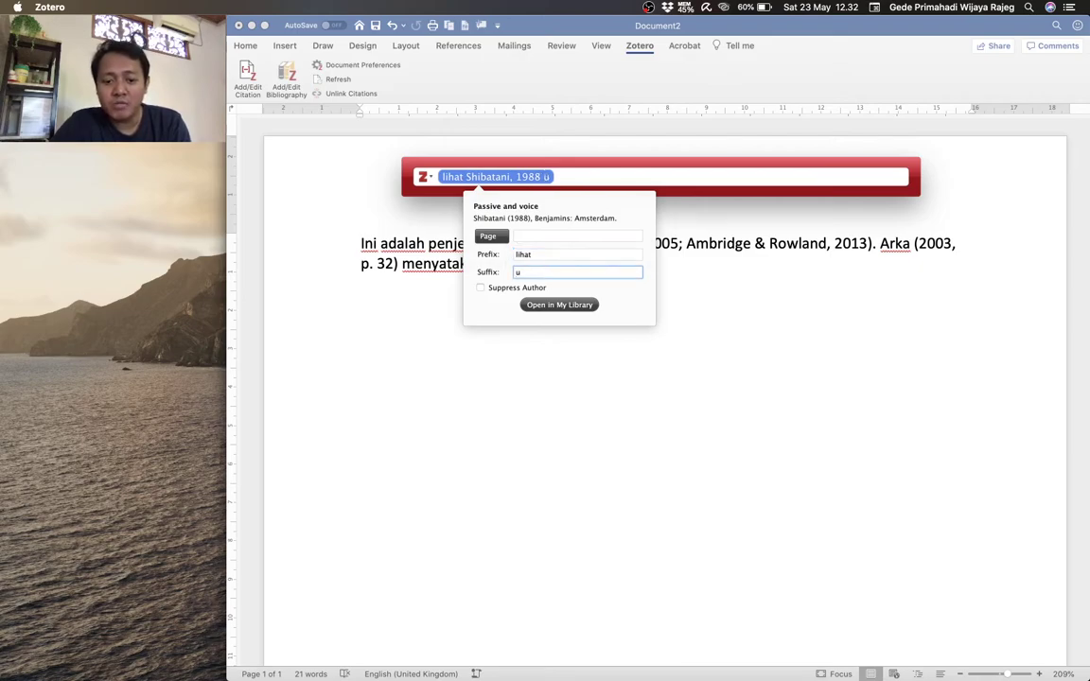
{"action": "type", "text": "ntuk lebih lanj"}
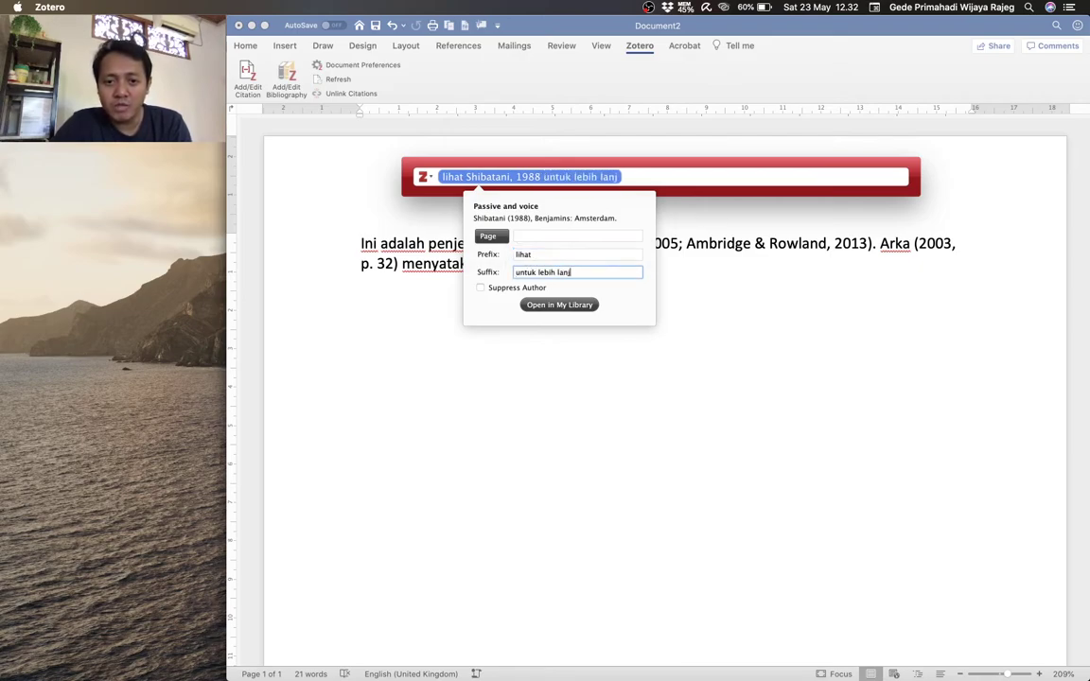
{"action": "type", "text": "ut"}
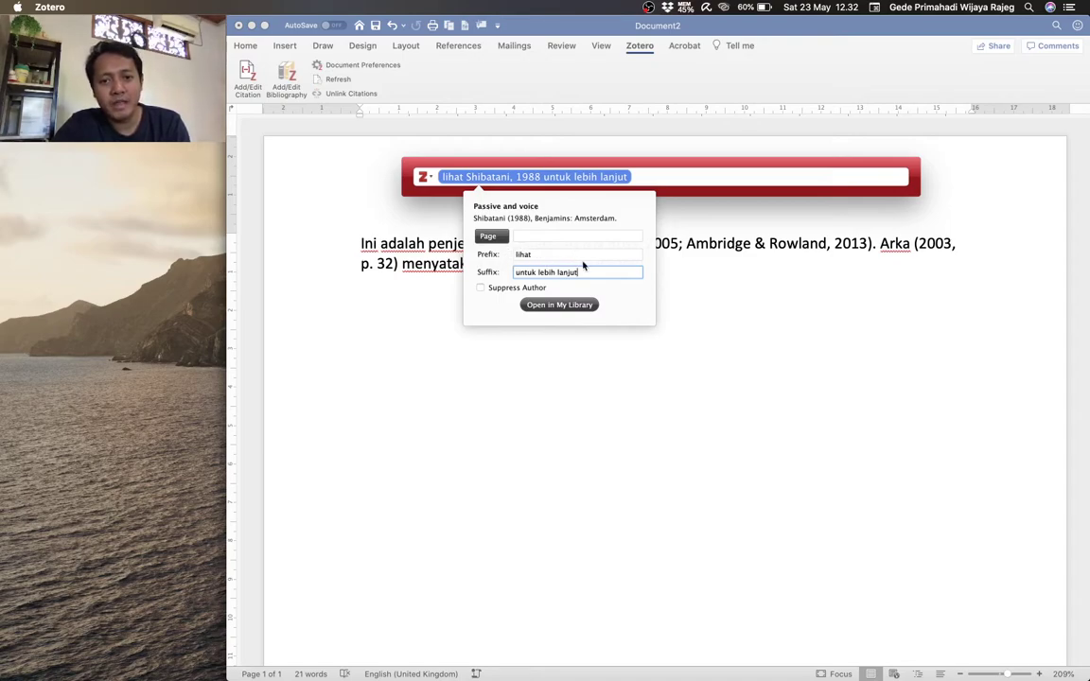
{"action": "left_click", "coordinate": [598, 236]}
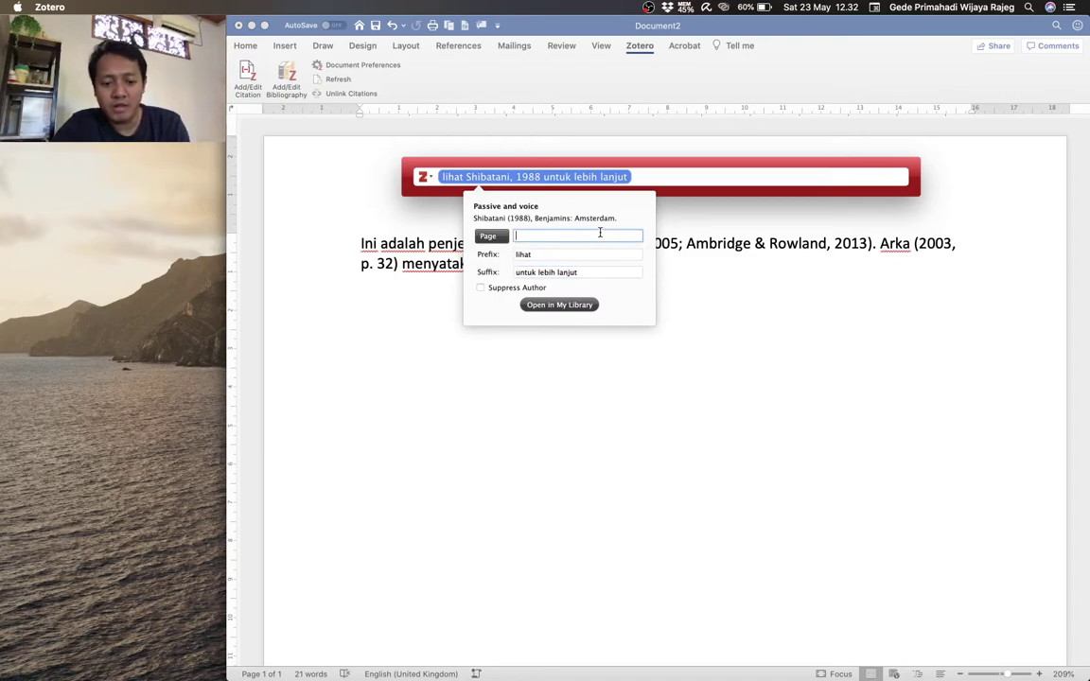
{"action": "type", "text": "3"}
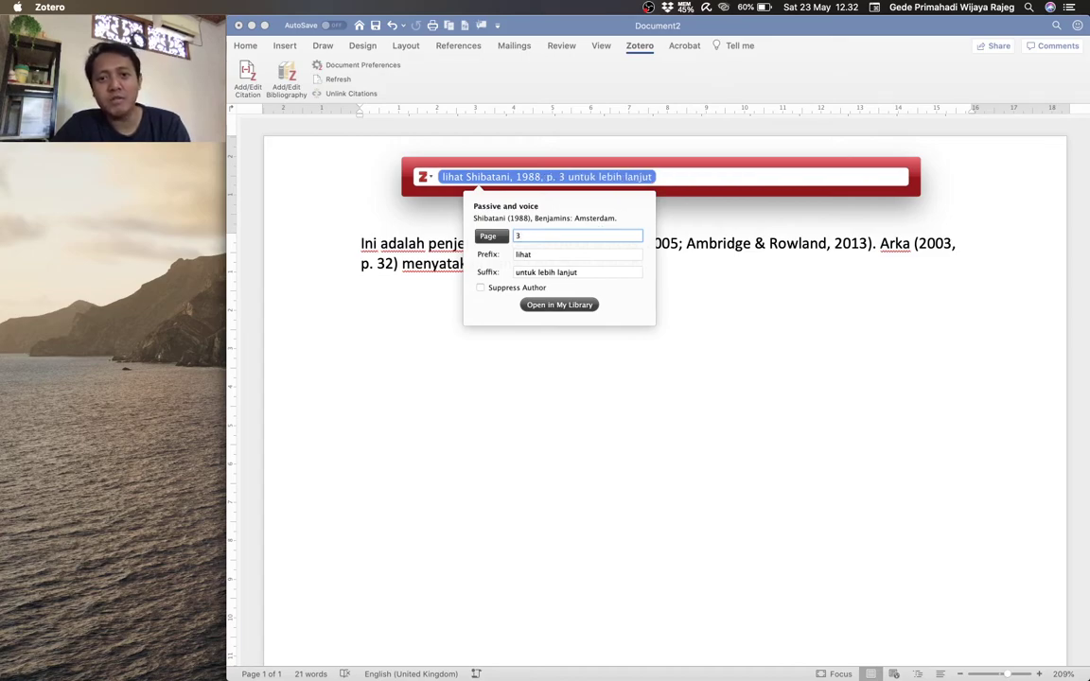
{"action": "key", "text": "Return"}
{"action": "key", "text": "Return"}
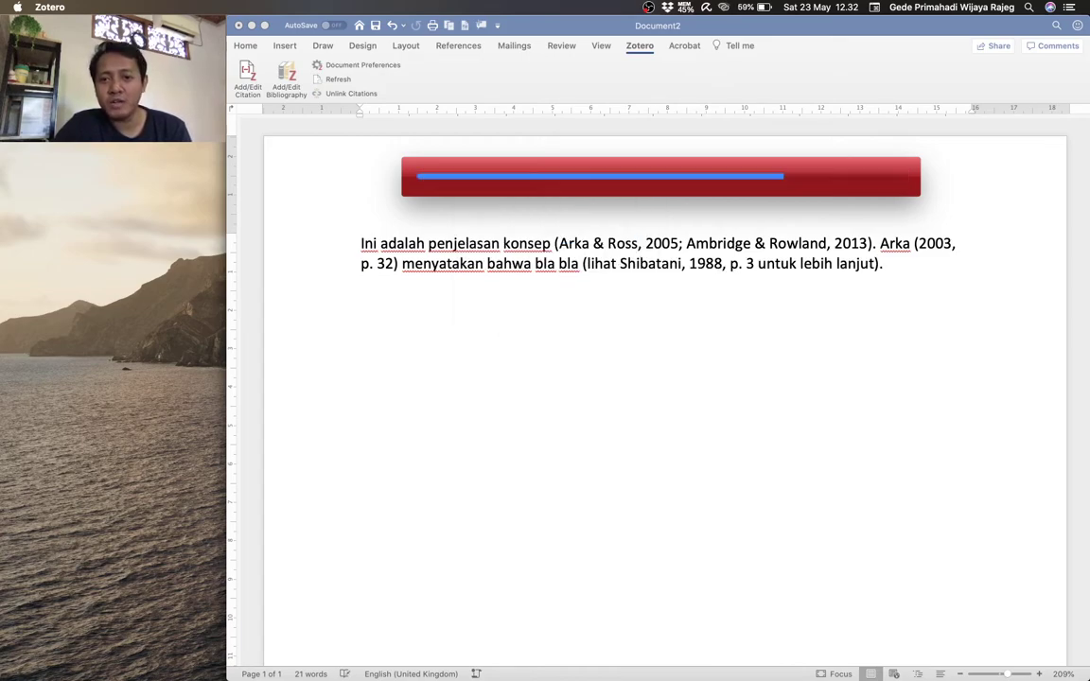
{"action": "left_click", "coordinate": [607, 264]}
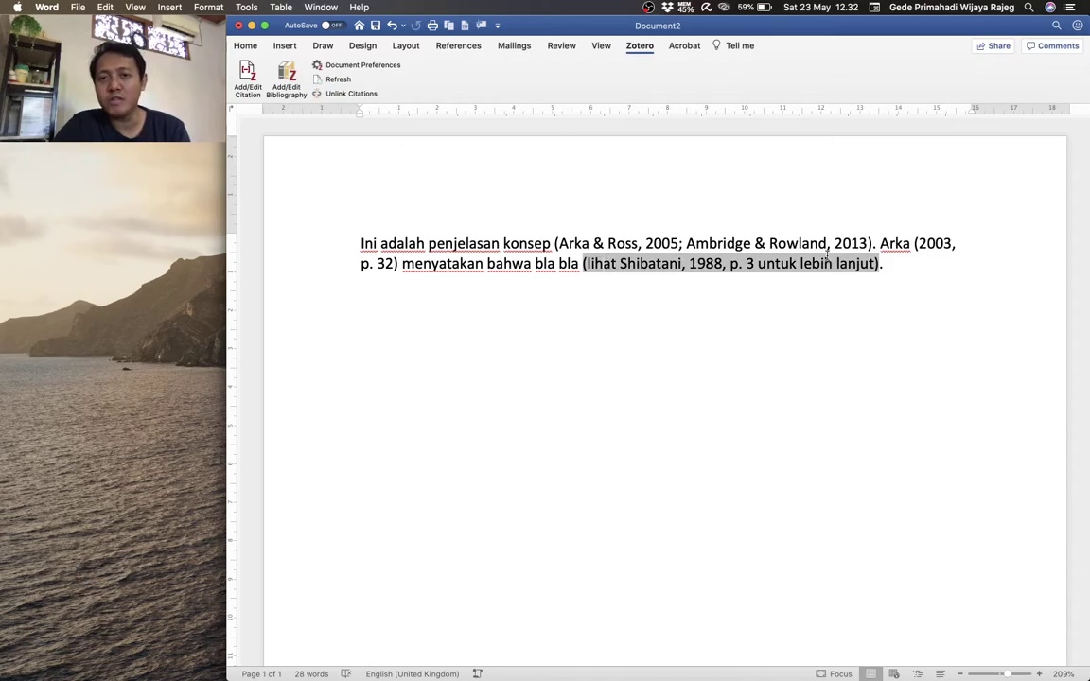
- Type the heading 'Daftar pustaka' below the paragraph, with blank lines above and below it
{"action": "left_click", "coordinate": [888, 260]}
{"action": "key", "text": "Return"}
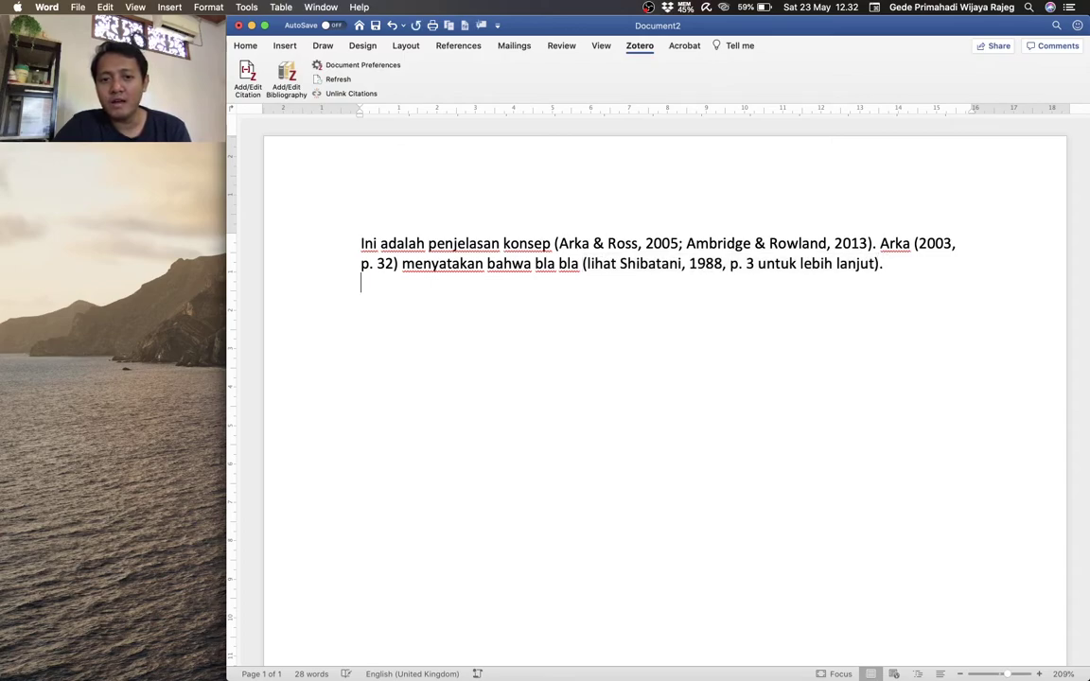
{"action": "key", "text": "Return"}
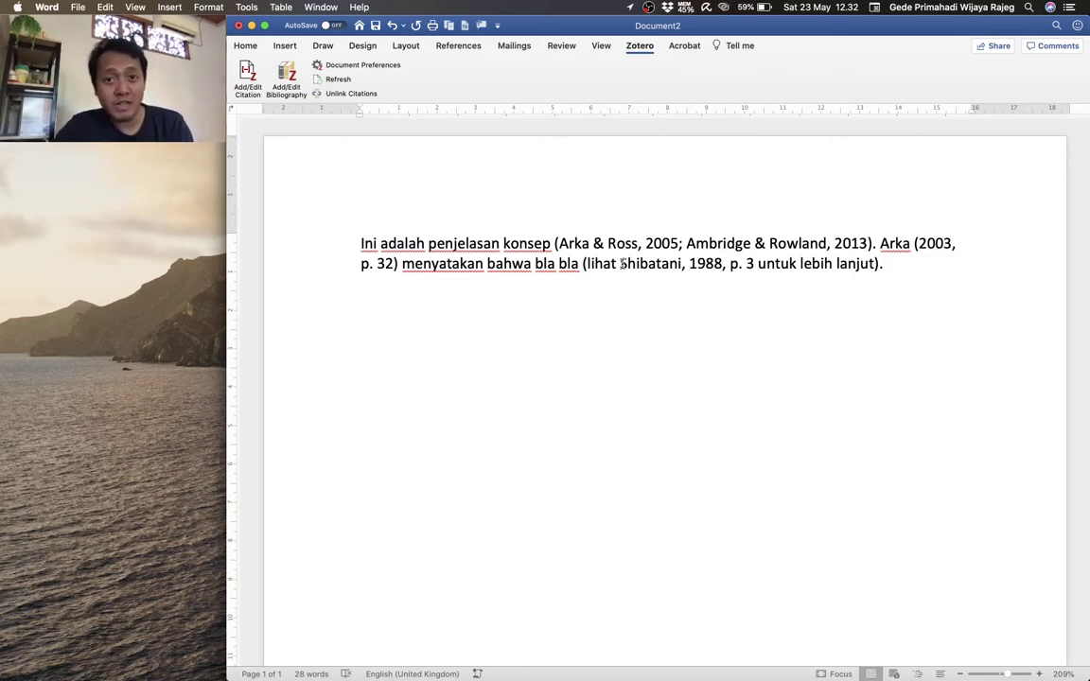
{"action": "type", "text": "D"}
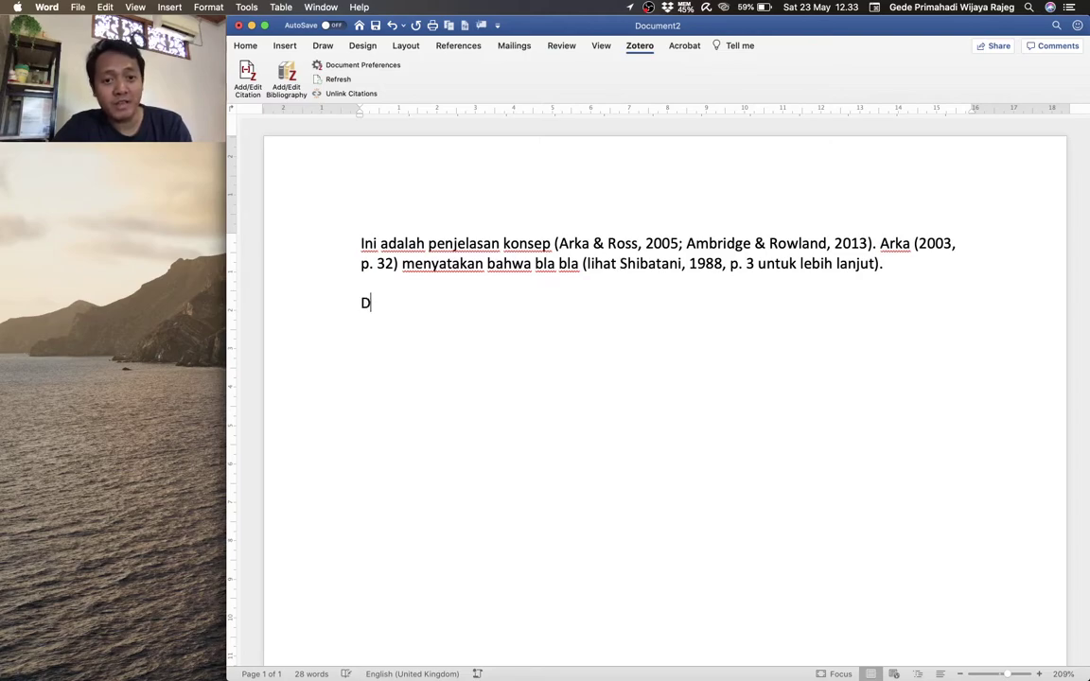
{"action": "type", "text": "aftar pus"}
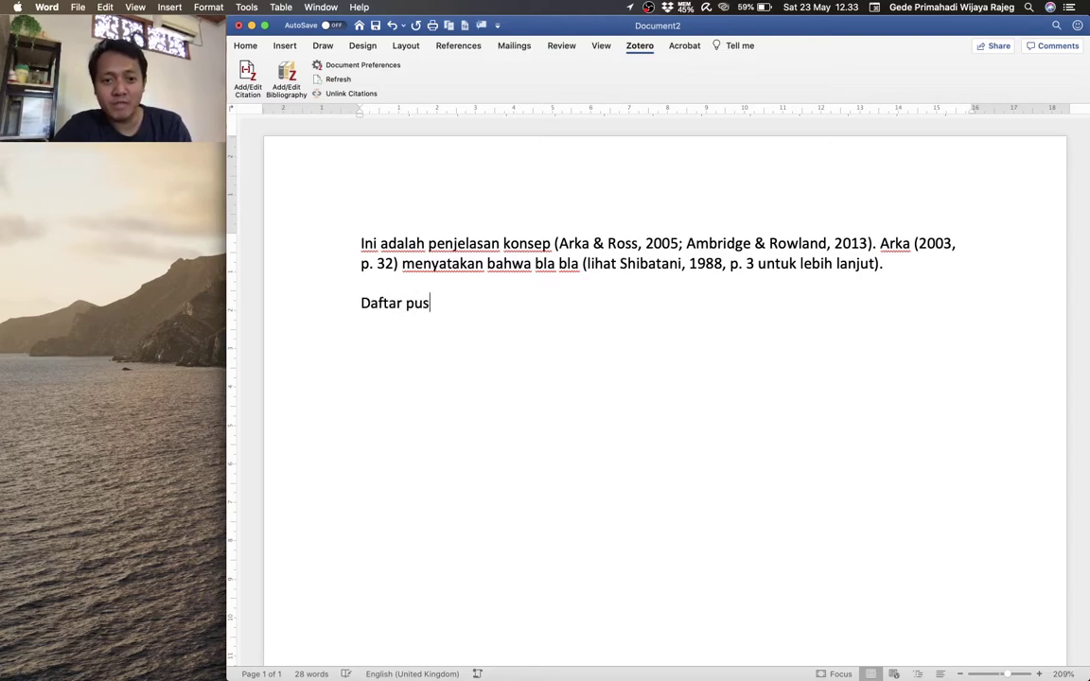
{"action": "type", "text": "taka"}
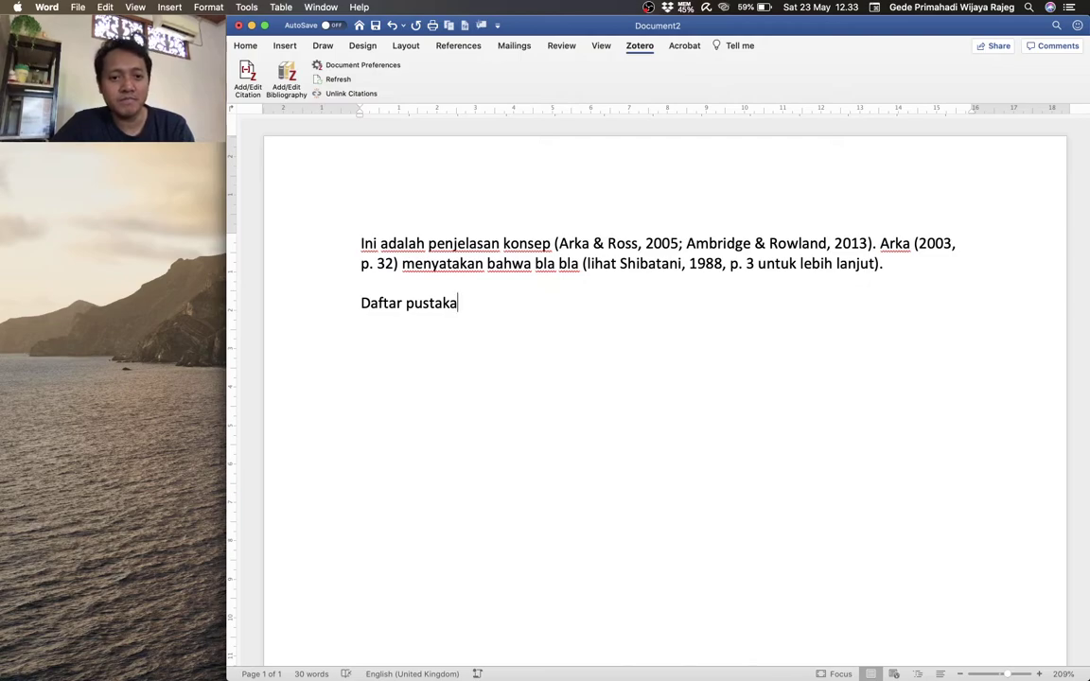
{"action": "key", "text": "Return"}
{"action": "key", "text": "Up"}
{"action": "key", "text": "Return"}
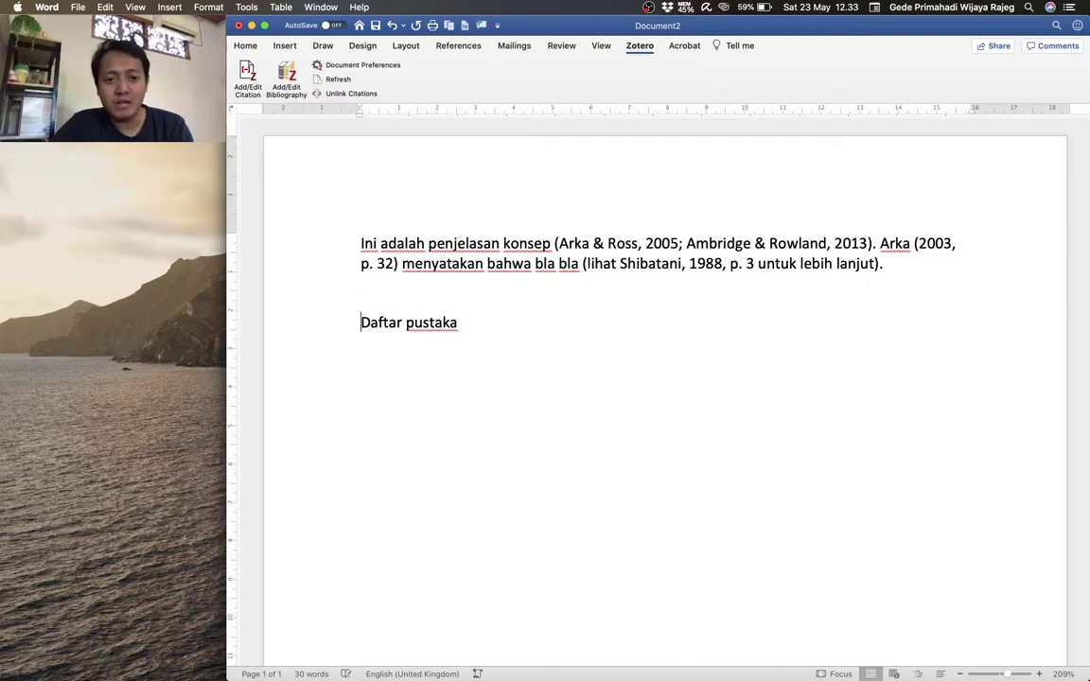
{"action": "key", "text": "Down"}
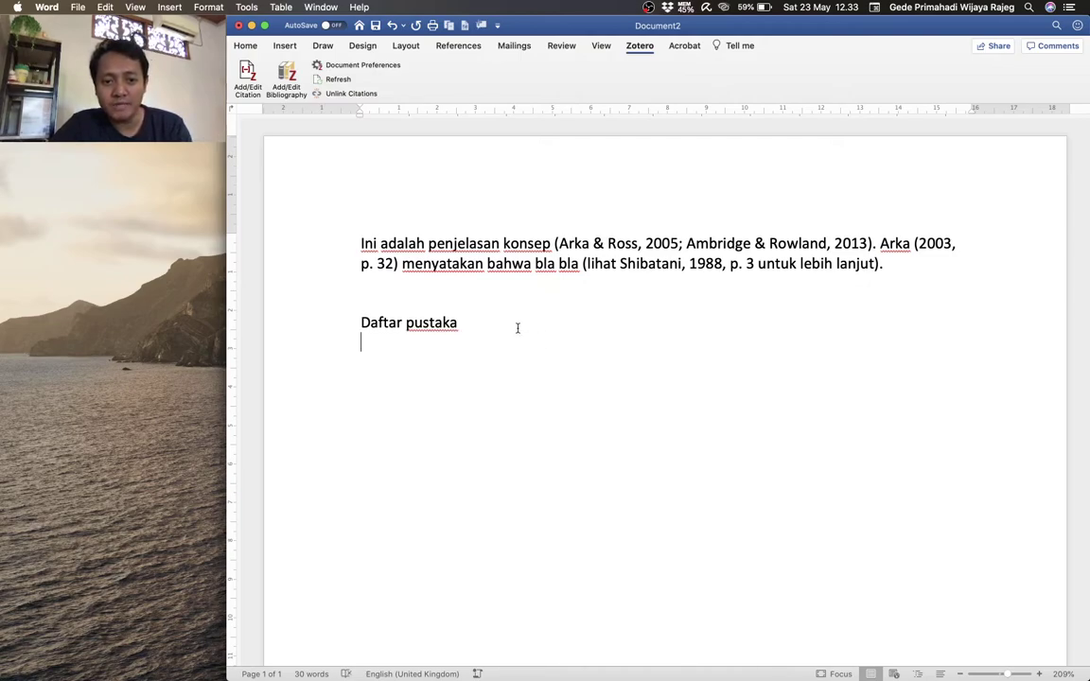
- Extend the heading to 'Daftar pustaka/references' and start a new line beneath it
{"action": "left_click", "coordinate": [515, 324]}
{"action": "key", "text": "Return"}
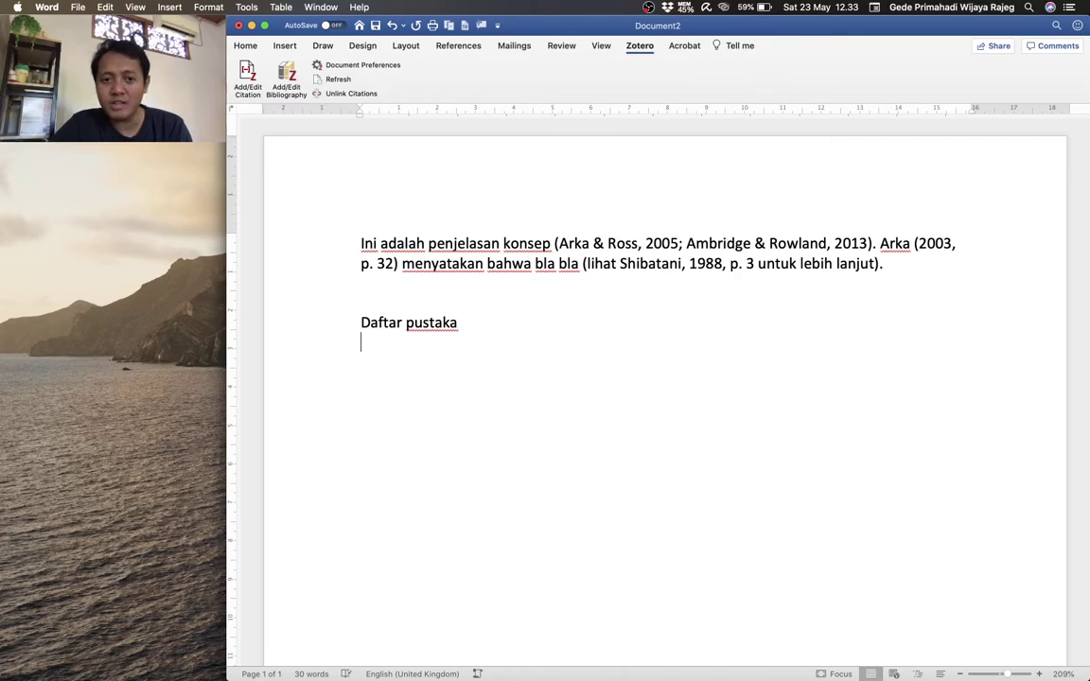
{"action": "left_click", "coordinate": [513, 322]}
{"action": "type", "text": "/re"}
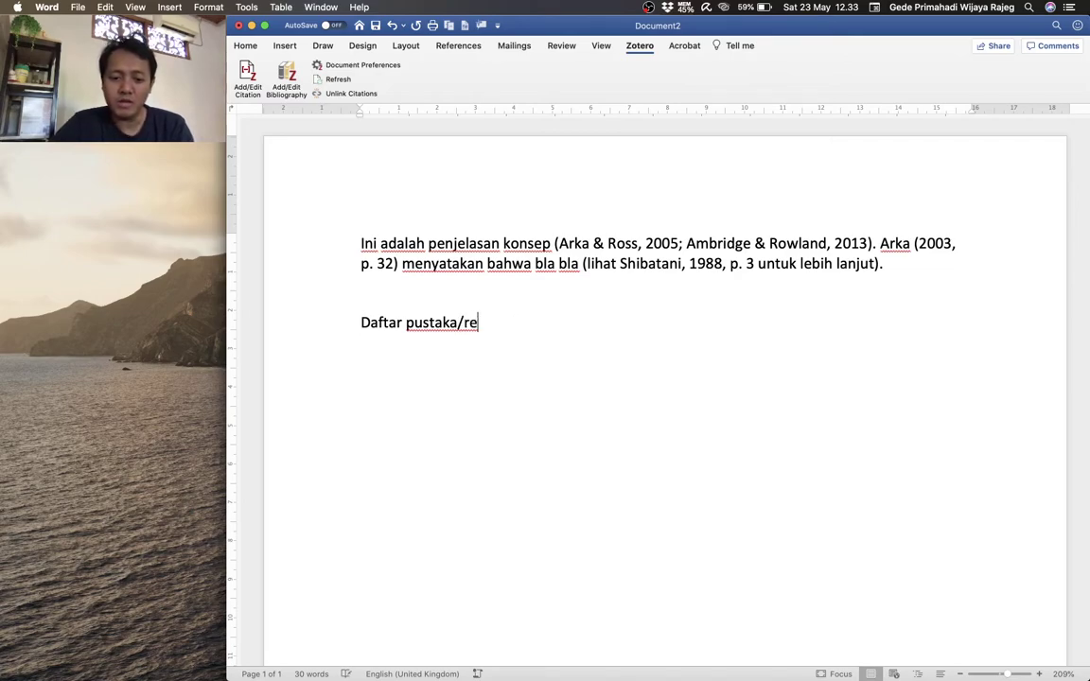
{"action": "type", "text": "fernces"}
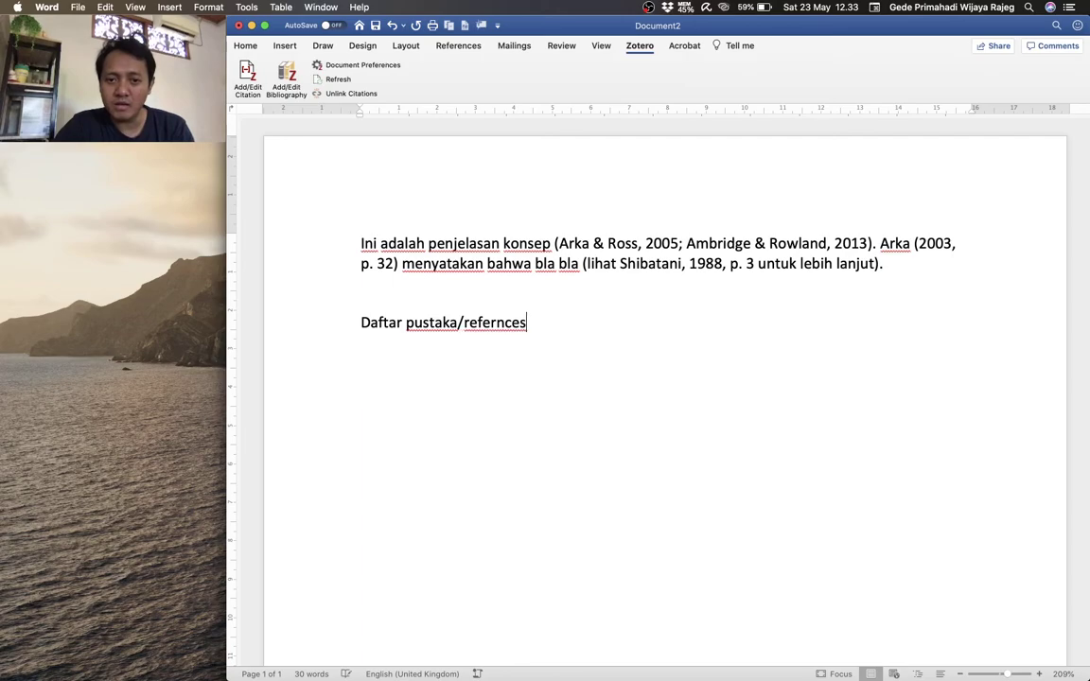
{"action": "key", "text": "BackSpace"}
{"action": "key", "text": "BackSpace"}
{"action": "key", "text": "BackSpace"}
{"action": "key", "text": "BackSpace"}
{"action": "type", "text": "ences"}
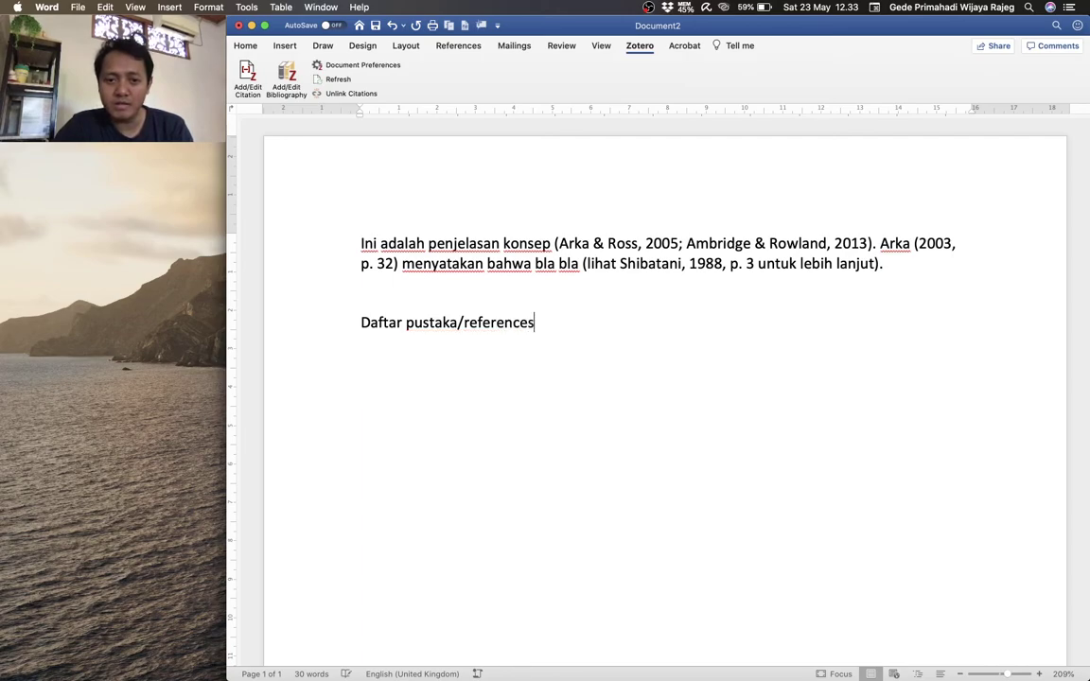
{"action": "key", "text": "Return"}
{"action": "key", "text": "Return"}
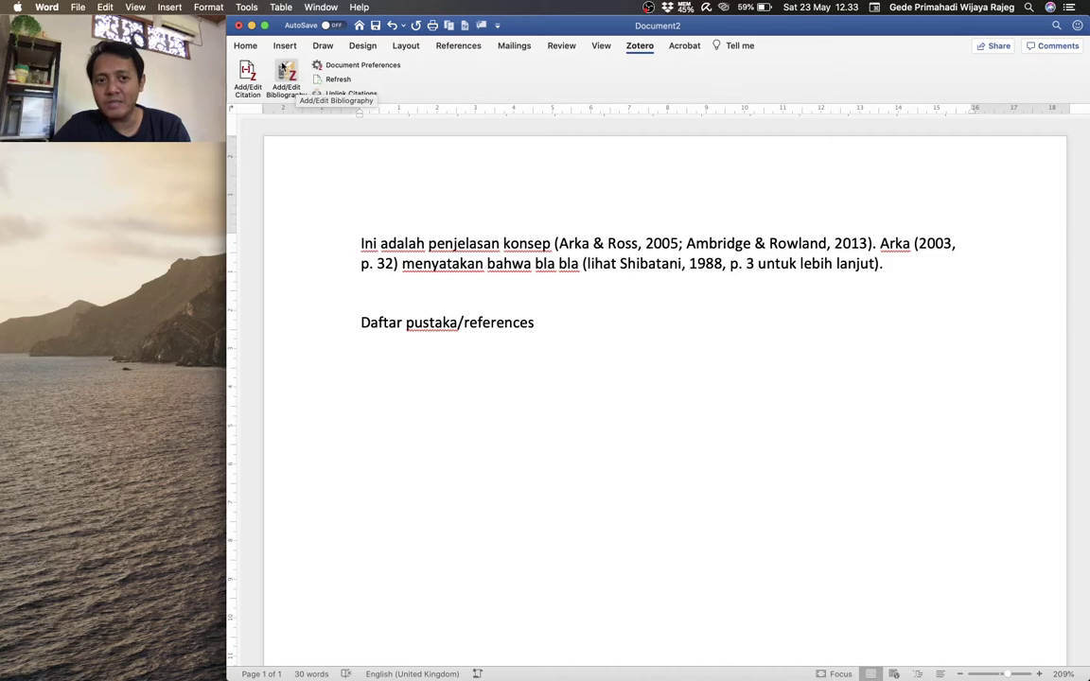
- Insert the Zotero bibliography under the heading, allowing Zotero to control System Events
{"action": "left_click", "coordinate": [289, 76]}
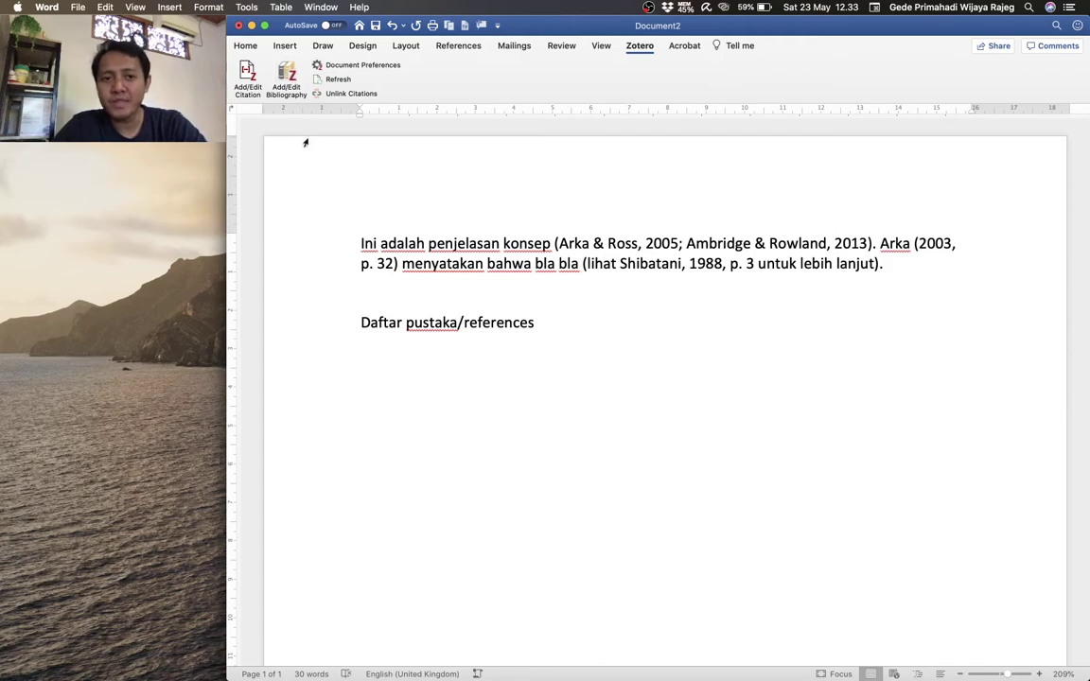
{"action": "left_click", "coordinate": [290, 76]}
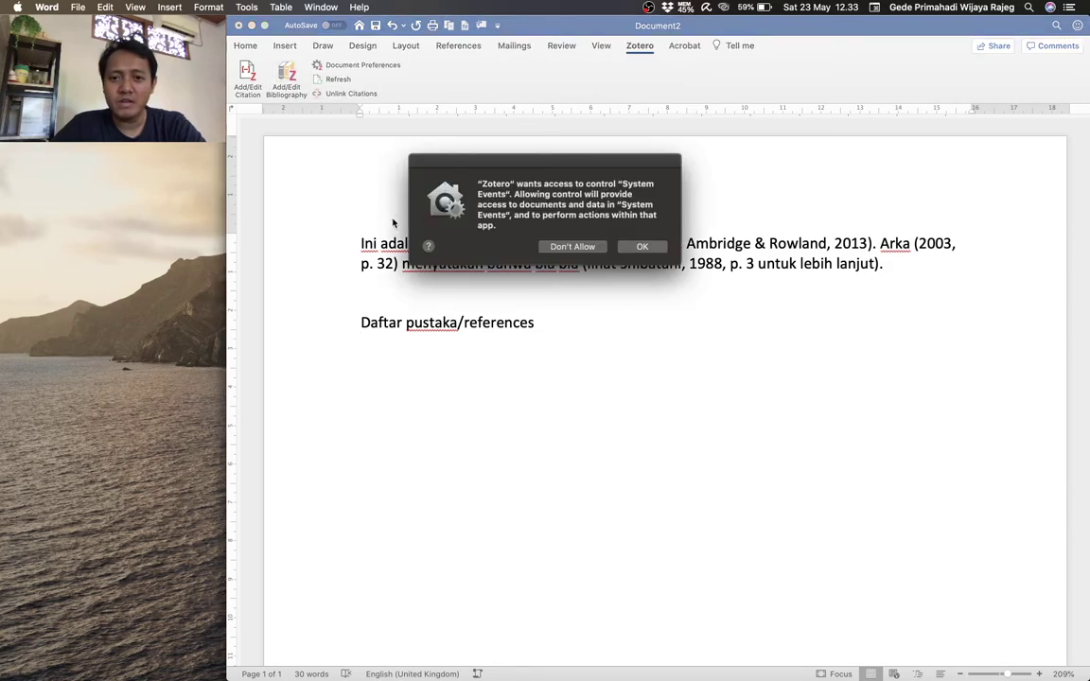
{"action": "left_click", "coordinate": [642, 247]}
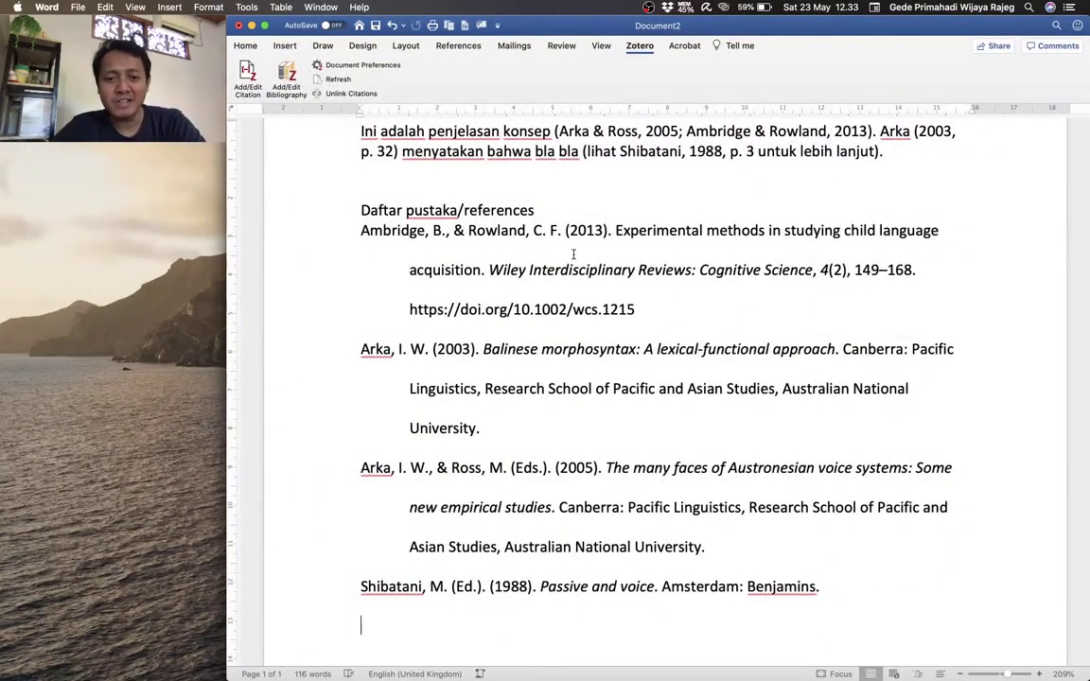
- Check that the four-entry APA reference list under the heading forms one bibliography field
{"action": "scroll", "coordinate": [576, 252], "scroll_direction": "down", "scroll_amount": 1}
{"action": "scroll", "coordinate": [483, 186], "scroll_direction": "up", "scroll_amount": 1}
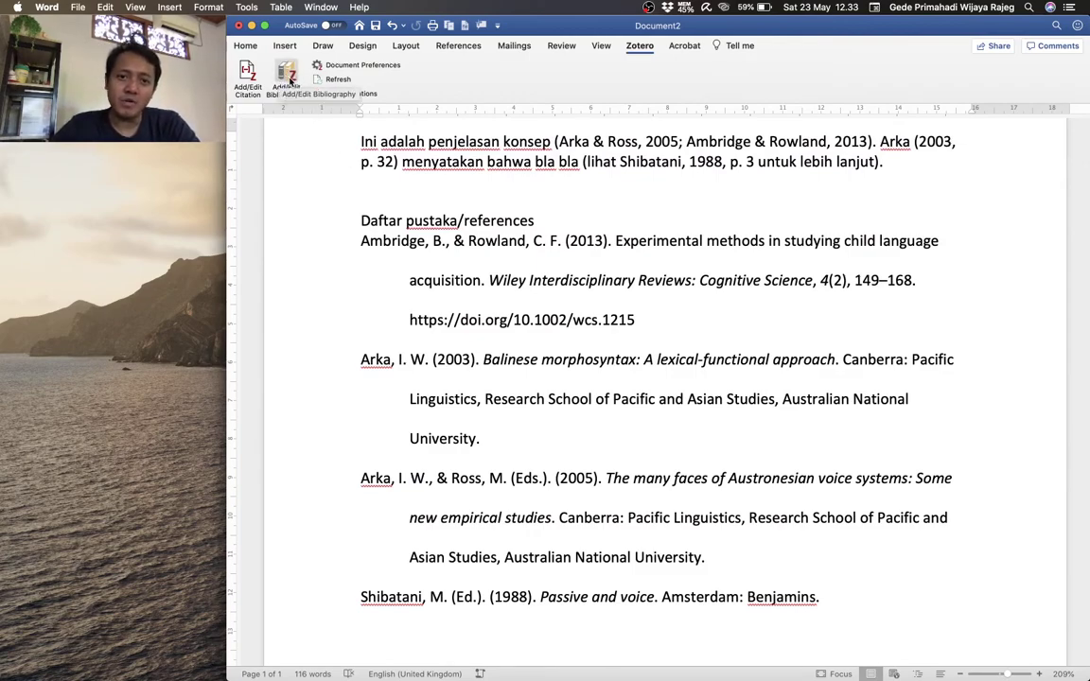
{"action": "left_click_drag", "start_coordinate": [357, 244], "coordinate": [523, 365]}
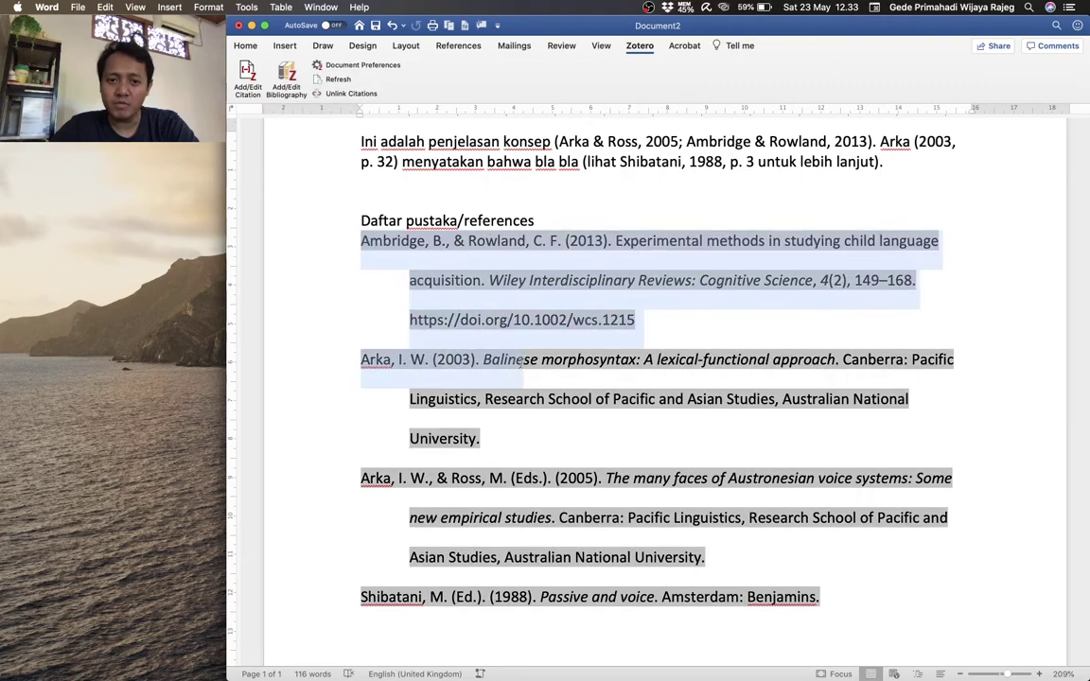
{"action": "left_click", "coordinate": [550, 210]}
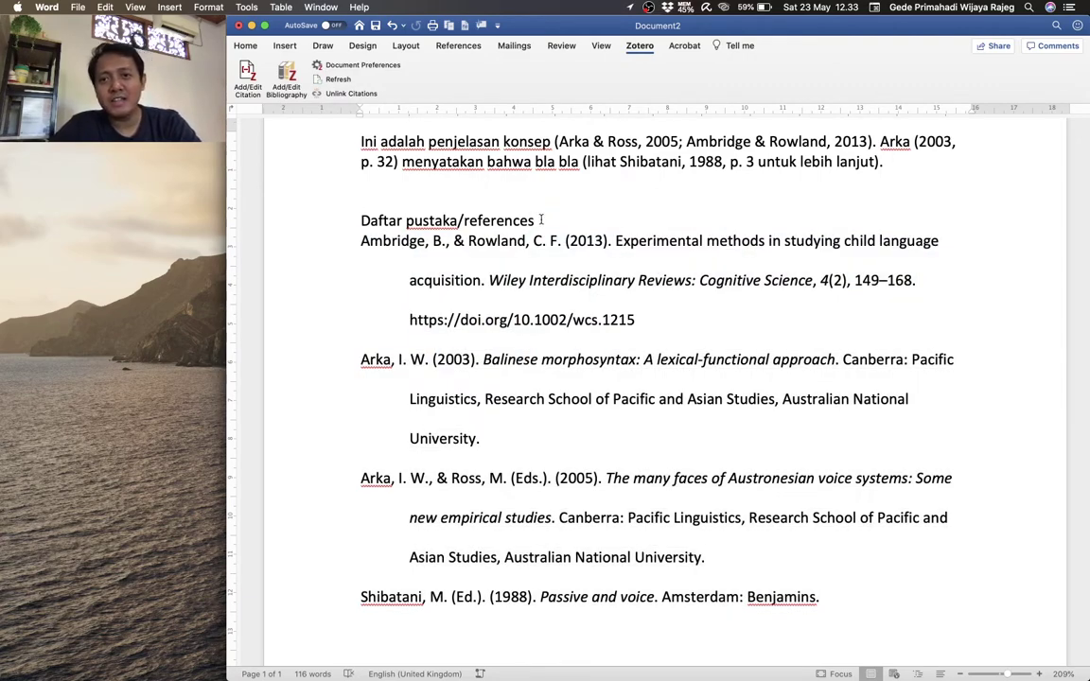
{"action": "scroll", "coordinate": [543, 244], "scroll_direction": "up", "scroll_amount": 3}
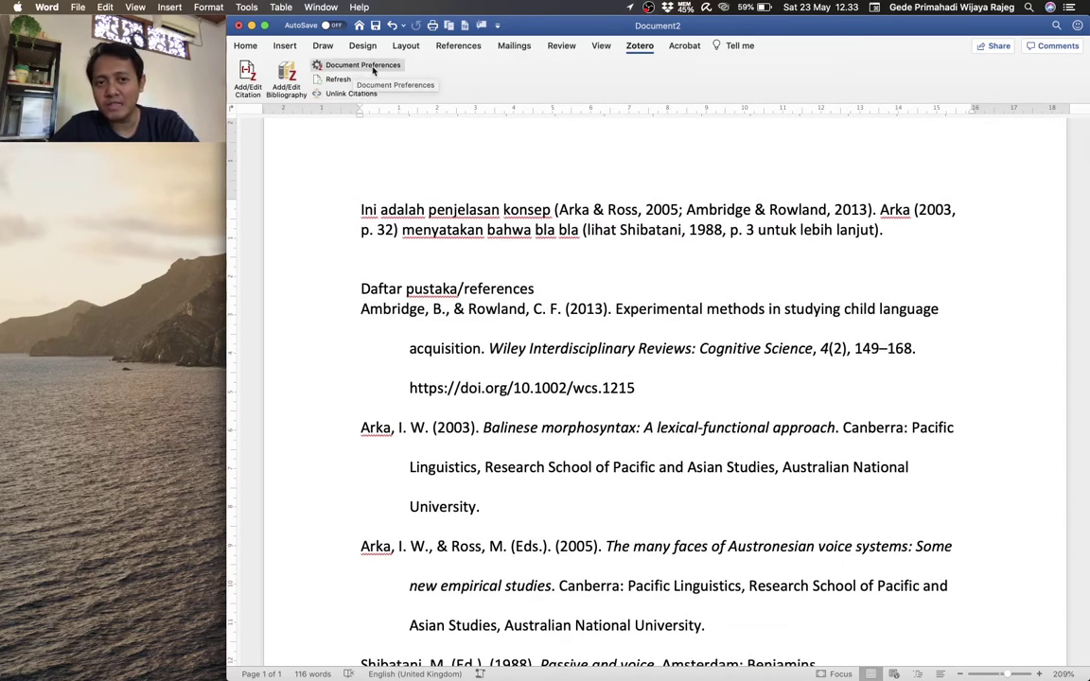
- Change the document's Zotero citation style to 'Unified style sheet for linguistics'
{"action": "left_click", "coordinate": [364, 65]}
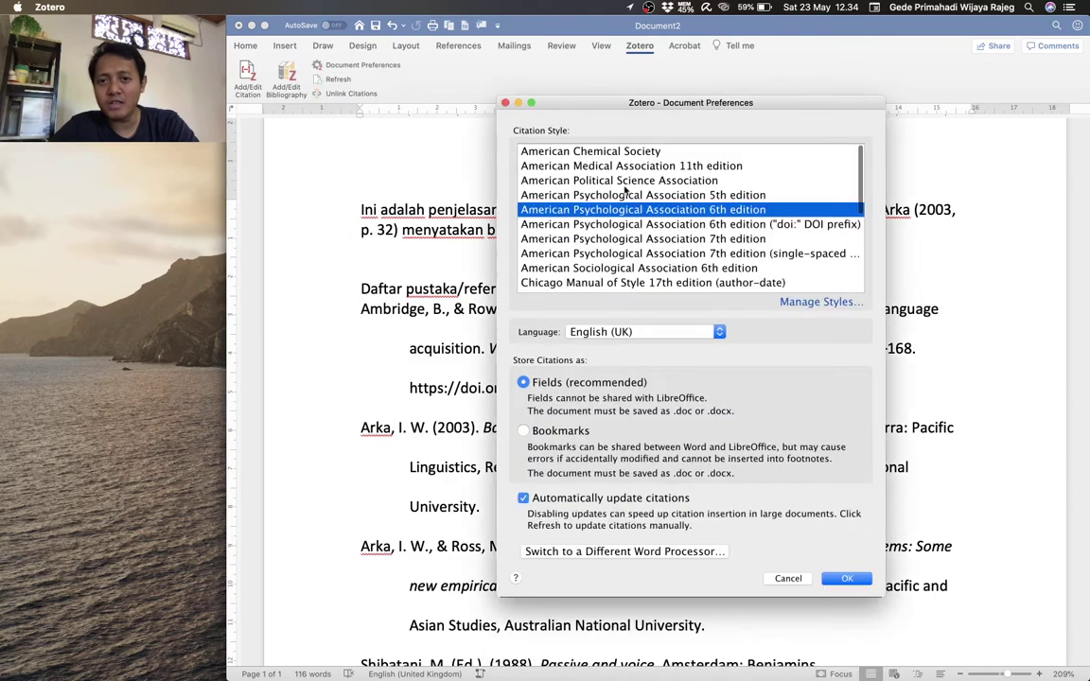
{"action": "scroll", "coordinate": [683, 242], "scroll_direction": "down", "scroll_amount": 3}
{"action": "scroll", "coordinate": [682, 242], "scroll_direction": "down", "scroll_amount": 1}
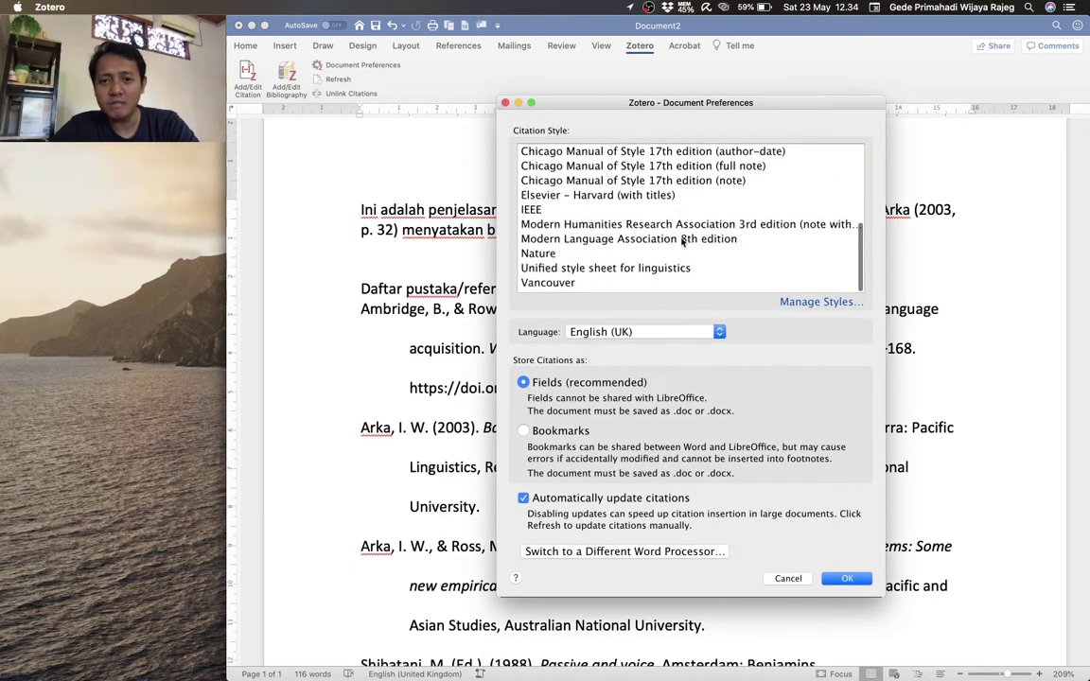
{"action": "left_click", "coordinate": [663, 269]}
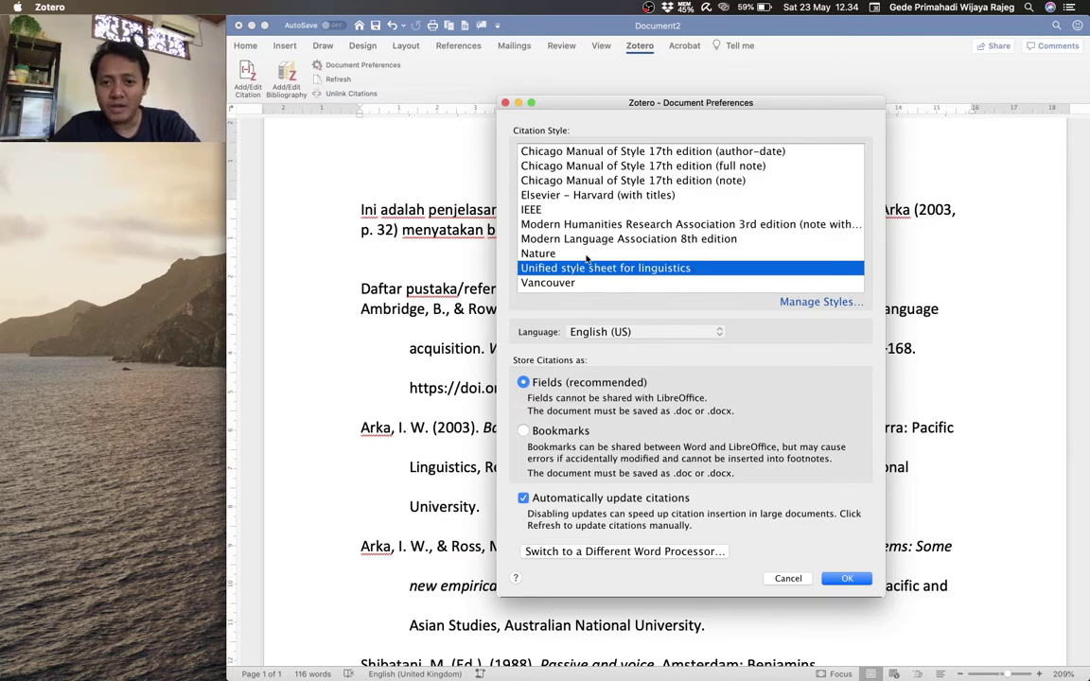
{"action": "left_click", "coordinate": [845, 579]}
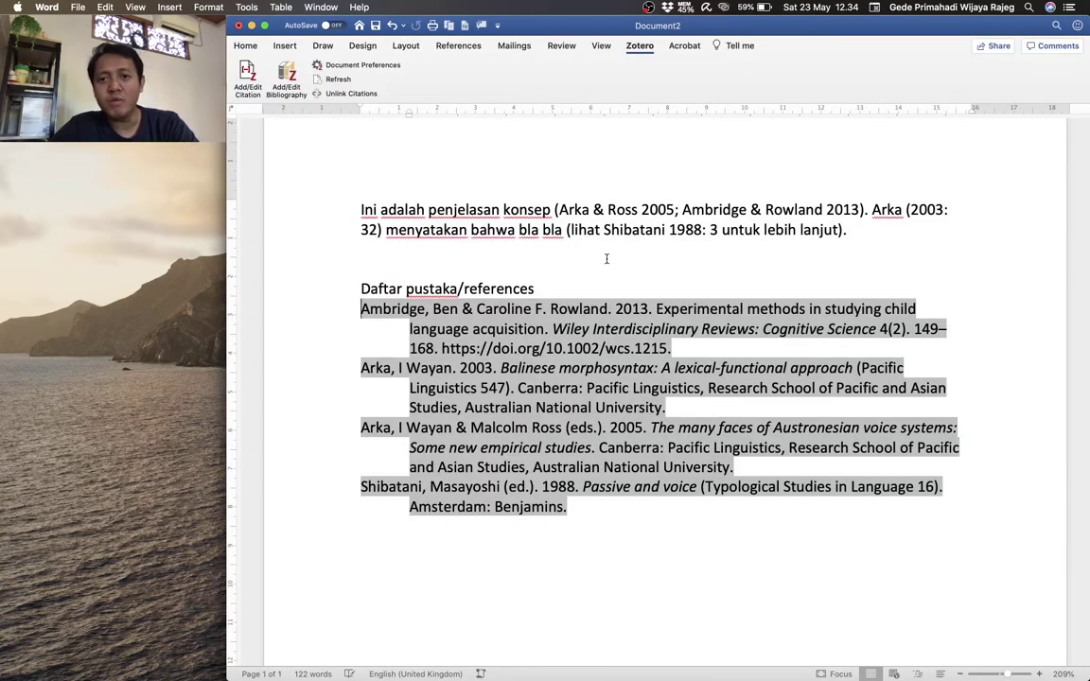
{"action": "left_click", "coordinate": [704, 231]}
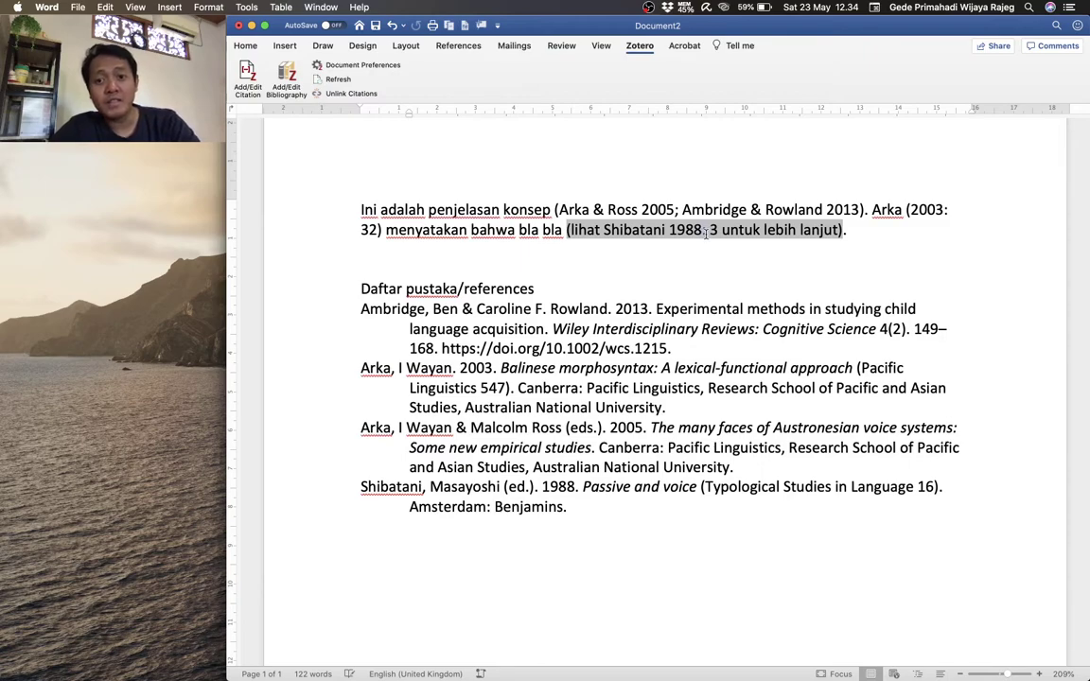
{"action": "double_click", "coordinate": [706, 232]}
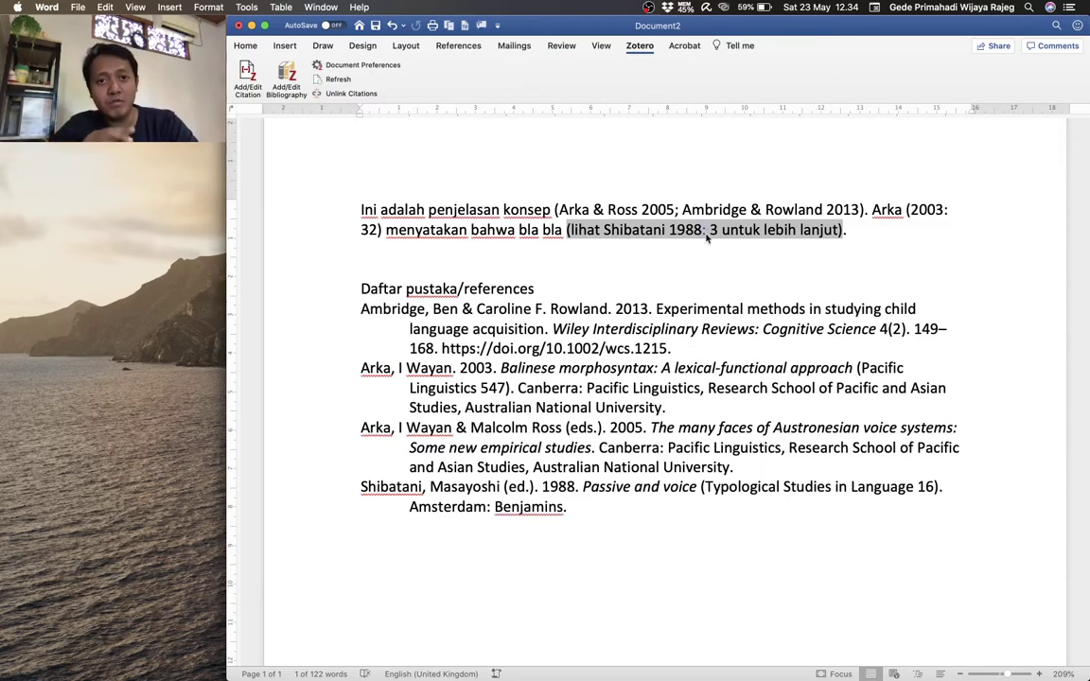
{"action": "left_click", "coordinate": [596, 304]}
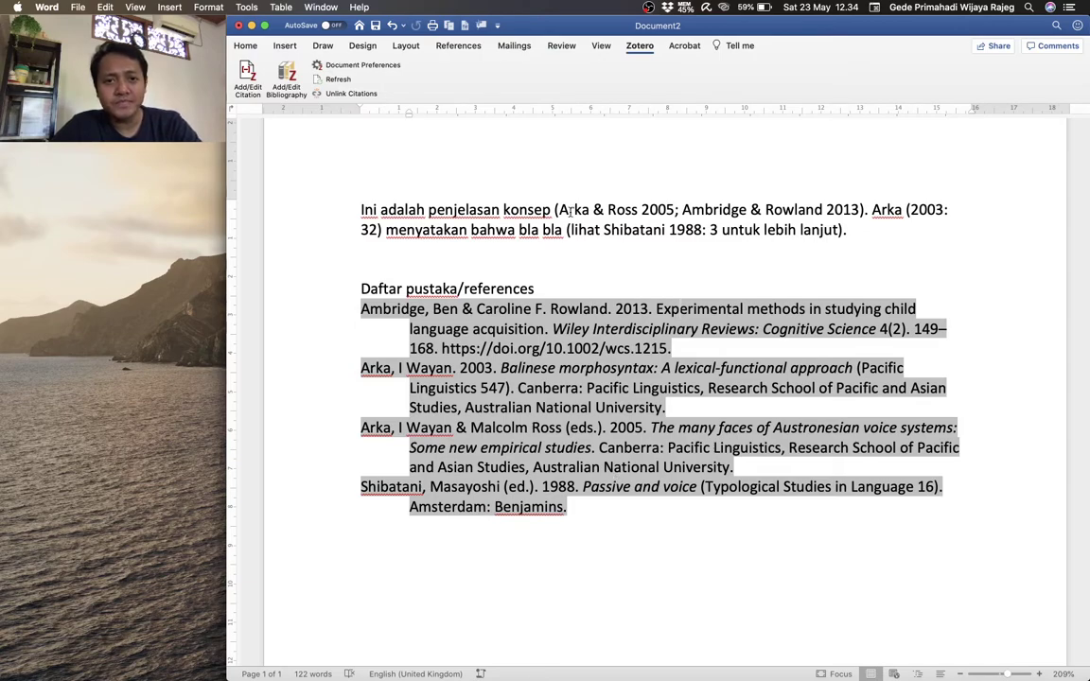
- Go from Document Preferences through Manage Styles to the Zotero Style Repository
{"action": "left_click", "coordinate": [385, 70]}
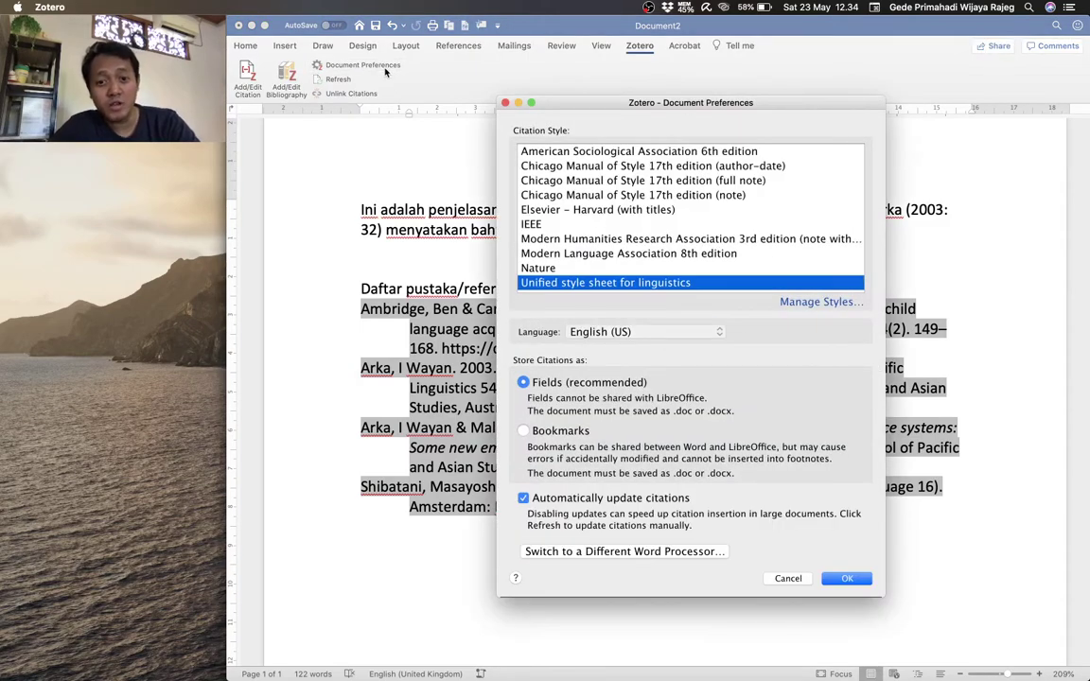
{"action": "left_click", "coordinate": [822, 302]}
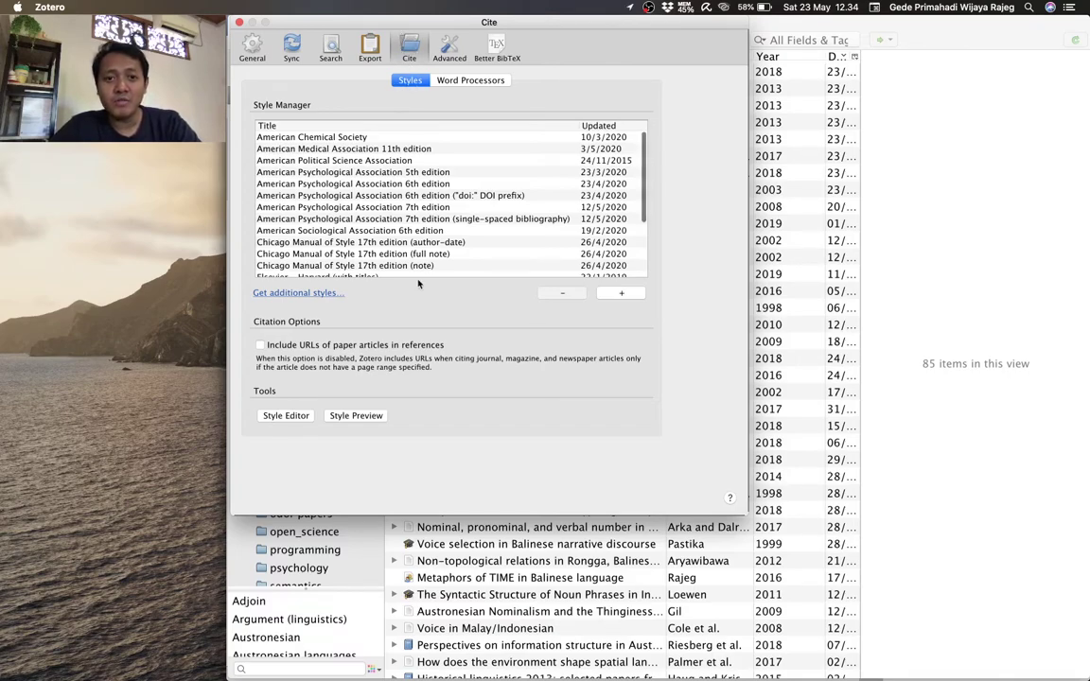
{"action": "scroll", "coordinate": [422, 248], "scroll_direction": "down", "scroll_amount": 5}
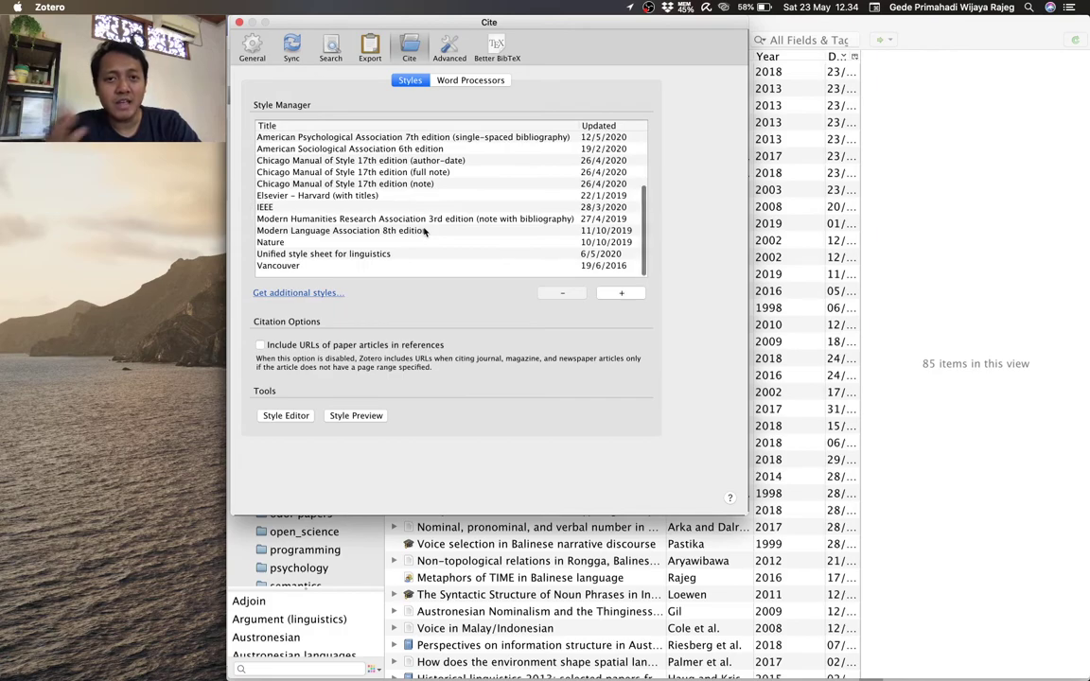
{"action": "left_click", "coordinate": [320, 296]}
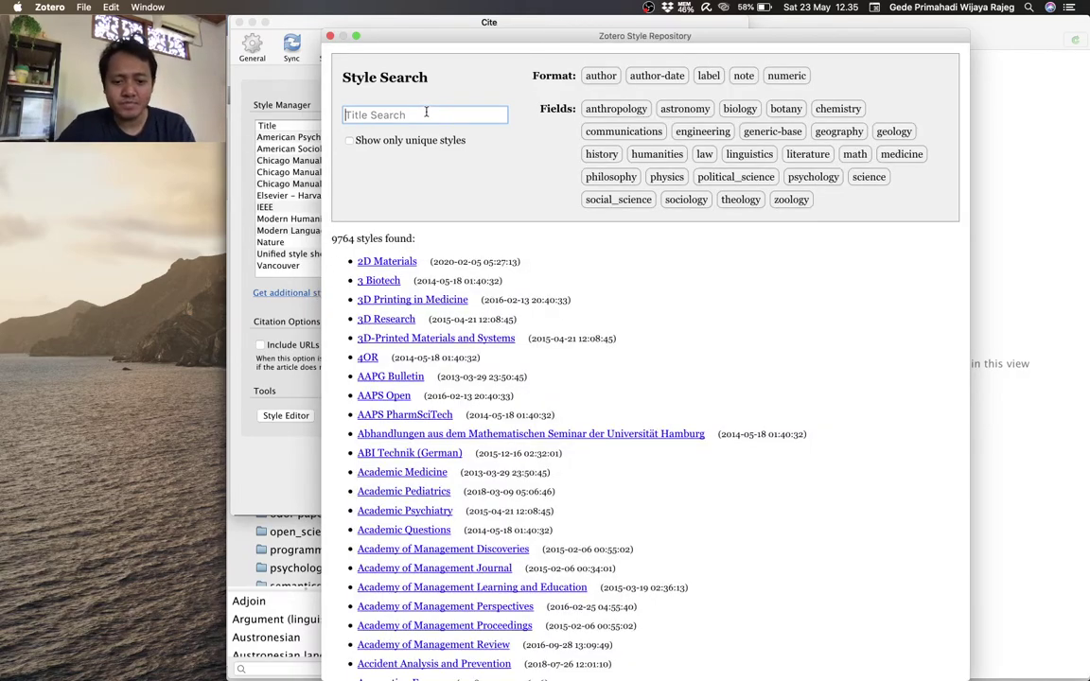
- Search the repository for 'harva' and install the Cardiff University - Harvard style
{"action": "type", "text": "har"}
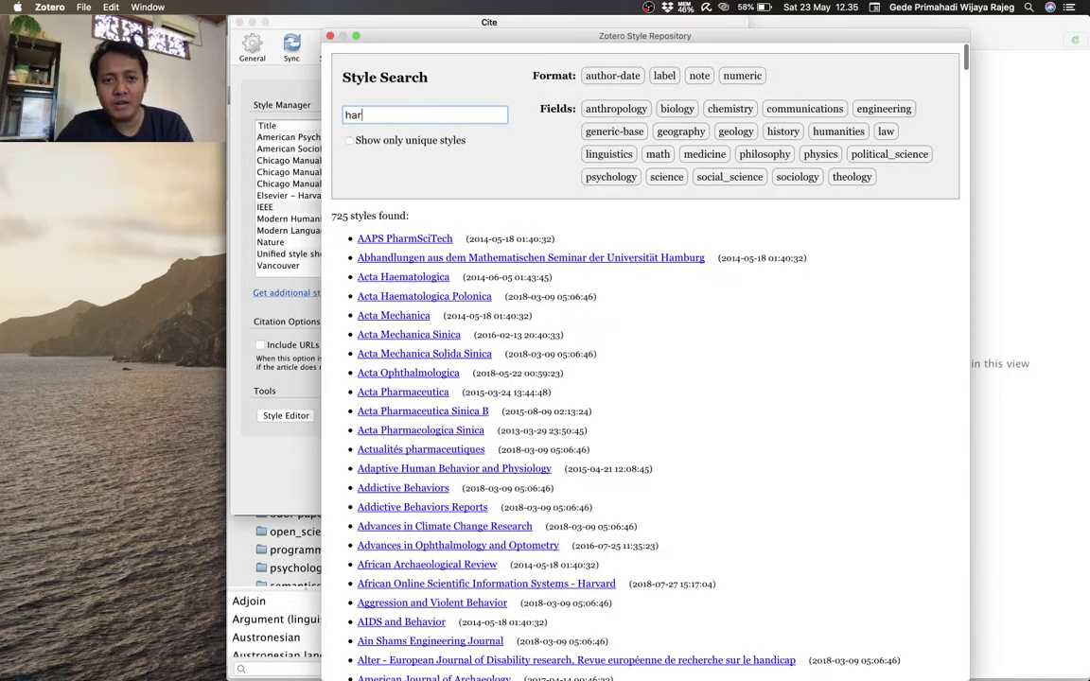
{"action": "type", "text": "vard"}
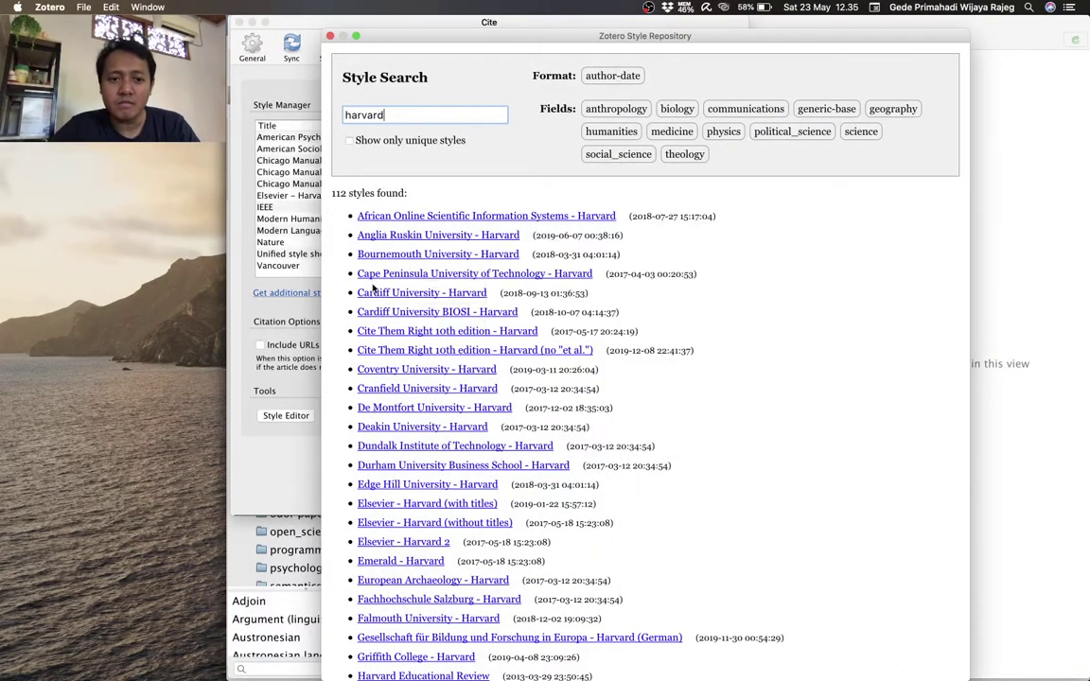
{"action": "scroll", "coordinate": [416, 232], "scroll_direction": "down", "scroll_amount": 2}
{"action": "scroll", "coordinate": [398, 241], "scroll_direction": "down", "scroll_amount": 2}
{"action": "scroll", "coordinate": [378, 248], "scroll_direction": "down", "scroll_amount": 1}
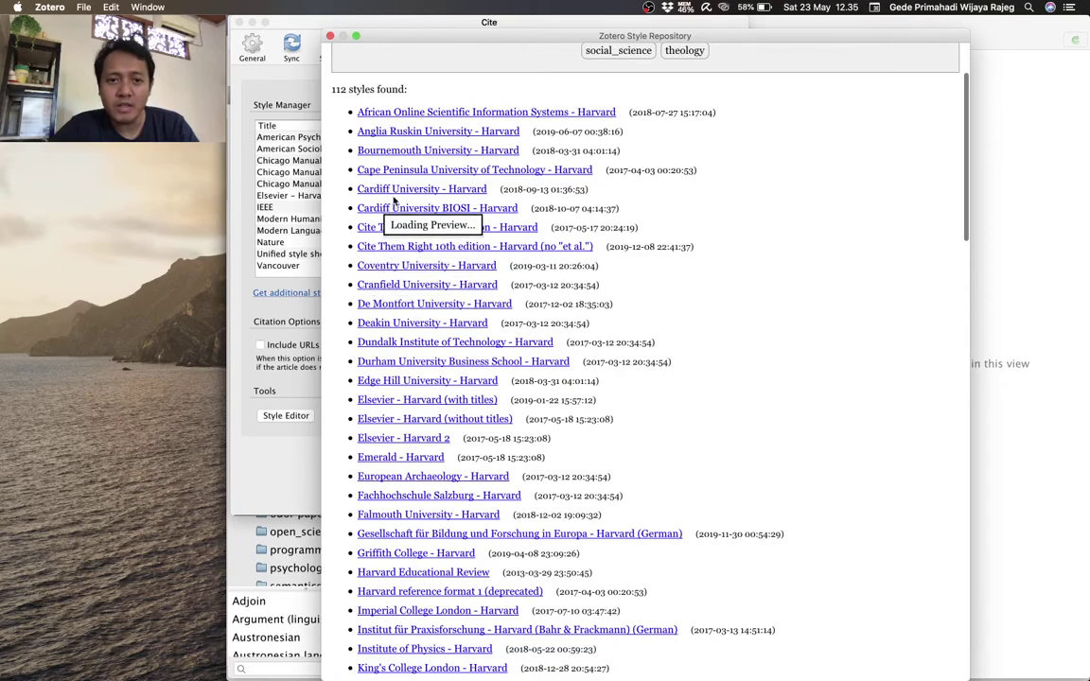
{"action": "mouse_move", "coordinate": [422, 292]}
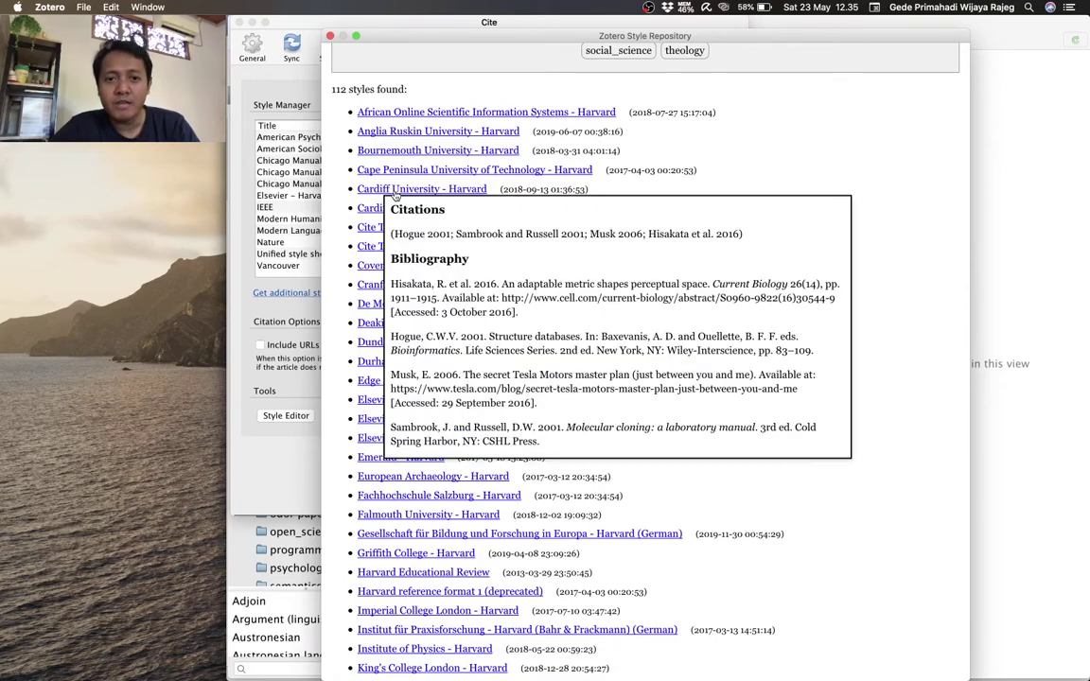
{"action": "left_click", "coordinate": [395, 189]}
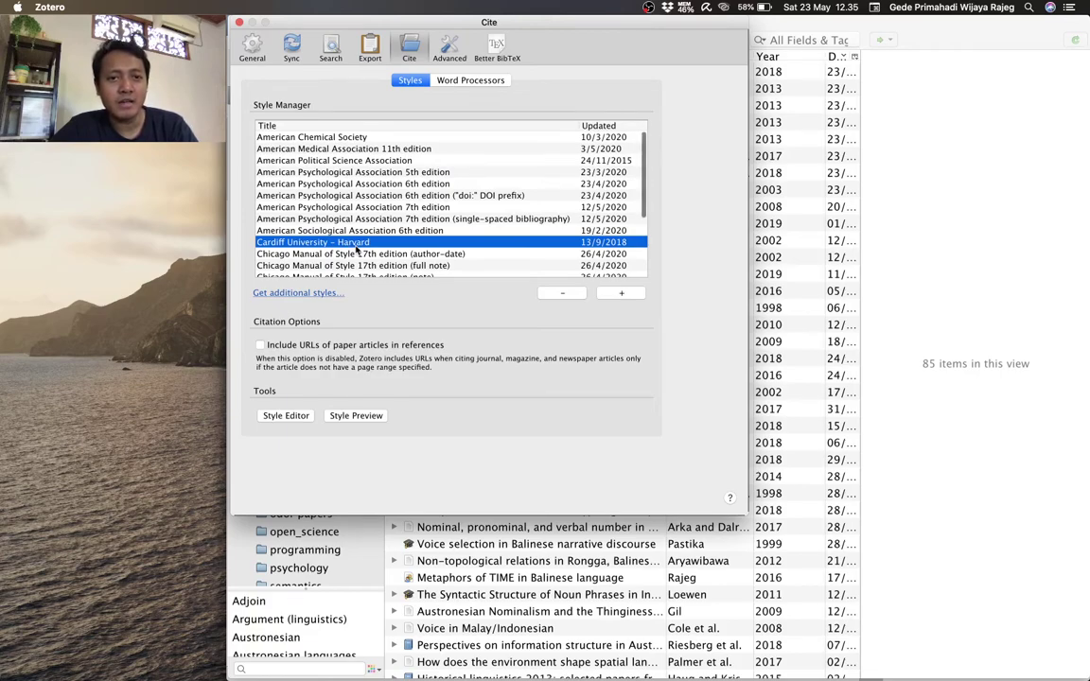
- Close Zotero's Cite preferences window and return to Microsoft Word
{"action": "scroll", "coordinate": [357, 249], "scroll_direction": "down", "scroll_amount": 2}
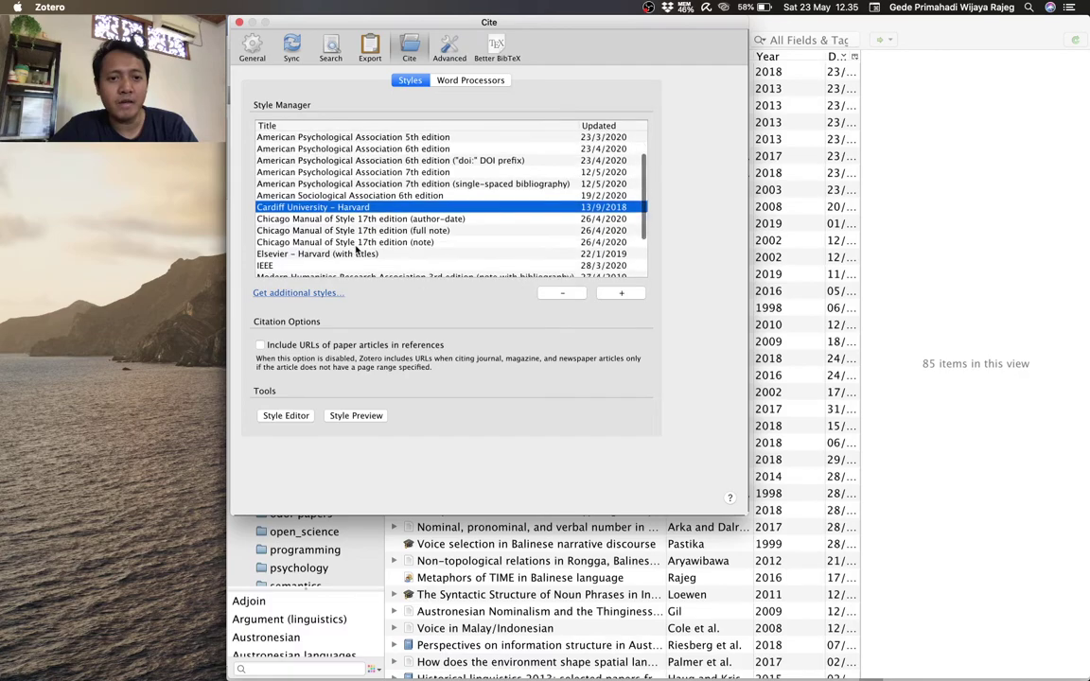
{"action": "scroll", "coordinate": [357, 249], "scroll_direction": "down", "scroll_amount": 2}
{"action": "scroll", "coordinate": [357, 249], "scroll_direction": "down", "scroll_amount": 1}
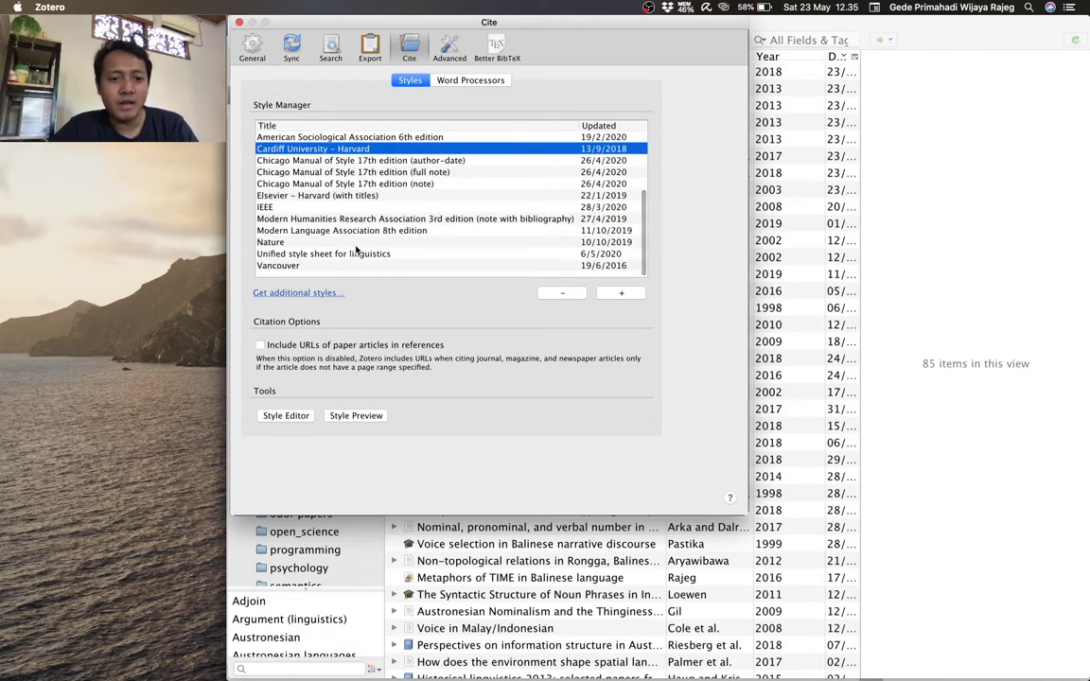
{"action": "left_click", "coordinate": [240, 22]}
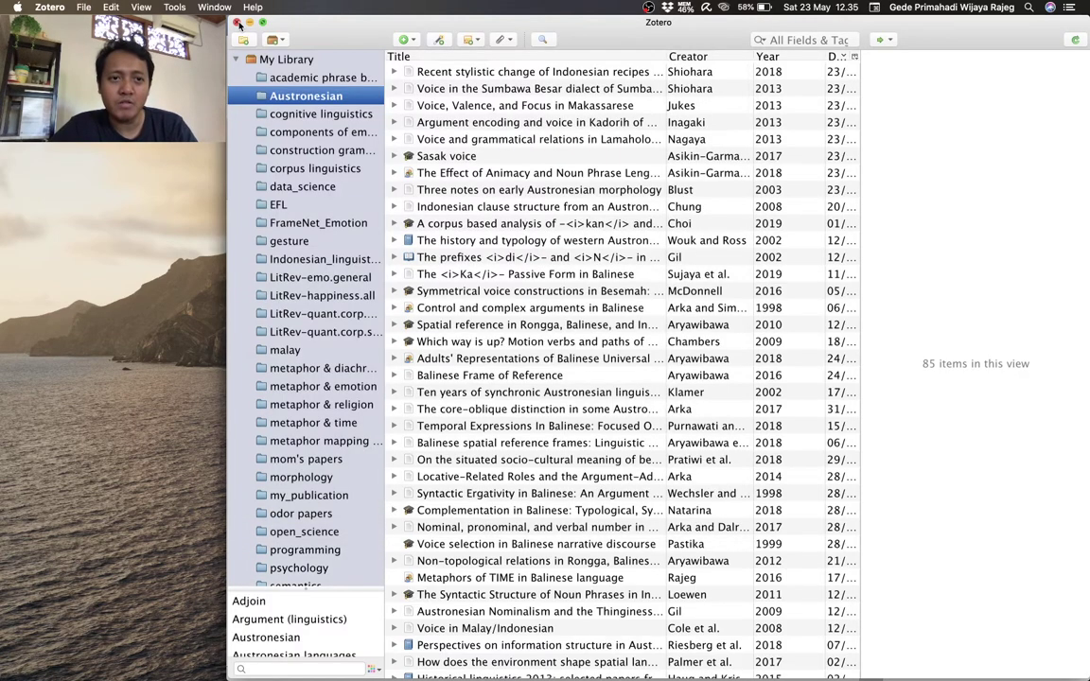
{"action": "key", "text": "super+Tab"}
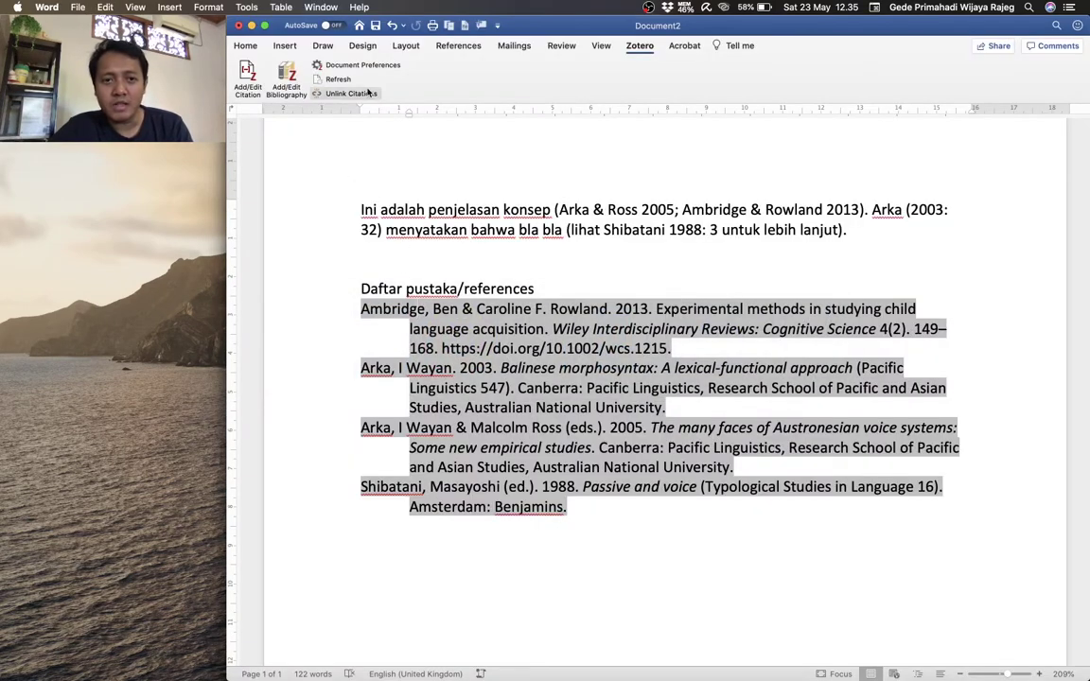
- Restyle citations and bibliography to Cardiff University - Harvard, then switch to Zotero's guide in Firefox
{"action": "left_click", "coordinate": [369, 68]}
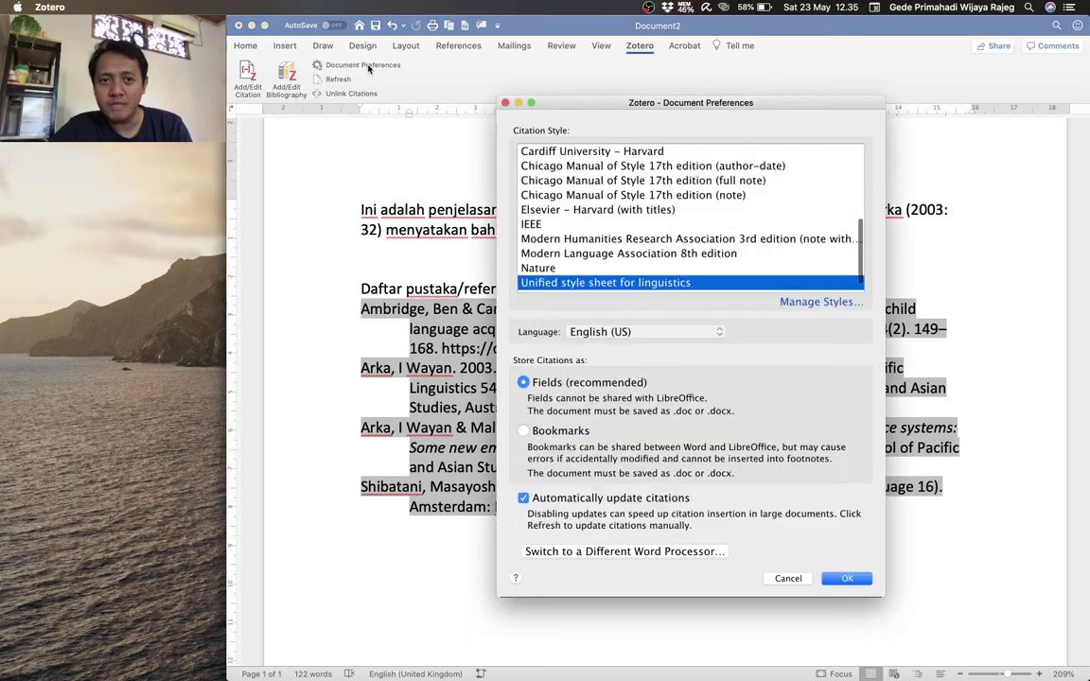
{"action": "scroll", "coordinate": [552, 236], "scroll_direction": "up", "scroll_amount": 1}
{"action": "scroll", "coordinate": [552, 236], "scroll_direction": "up", "scroll_amount": 1}
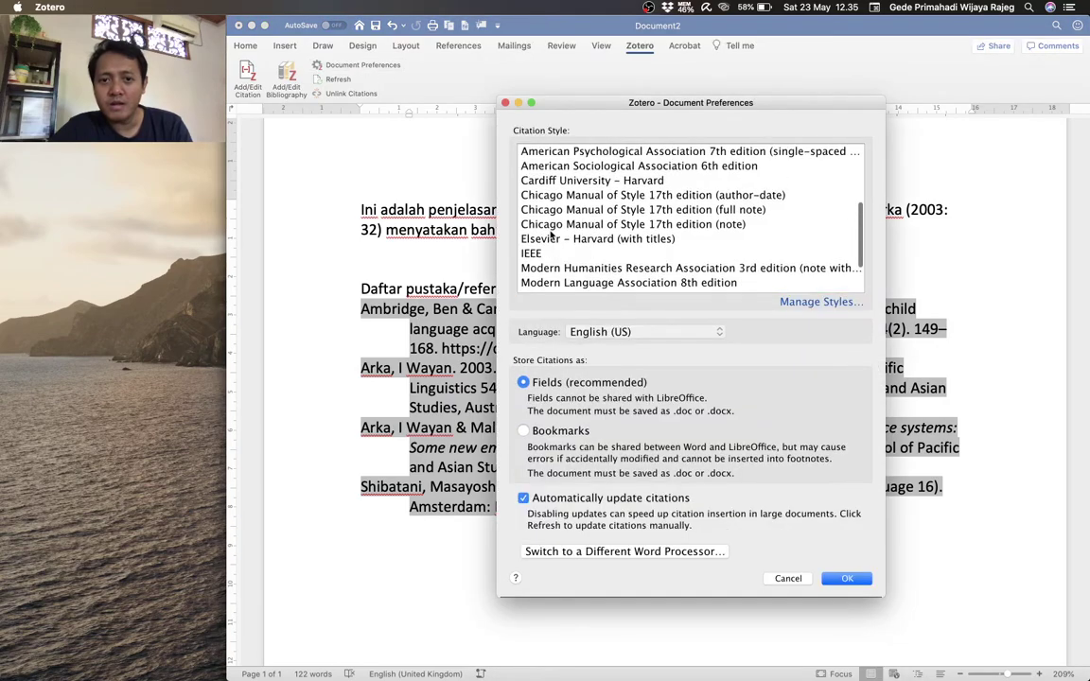
{"action": "left_click", "coordinate": [573, 184]}
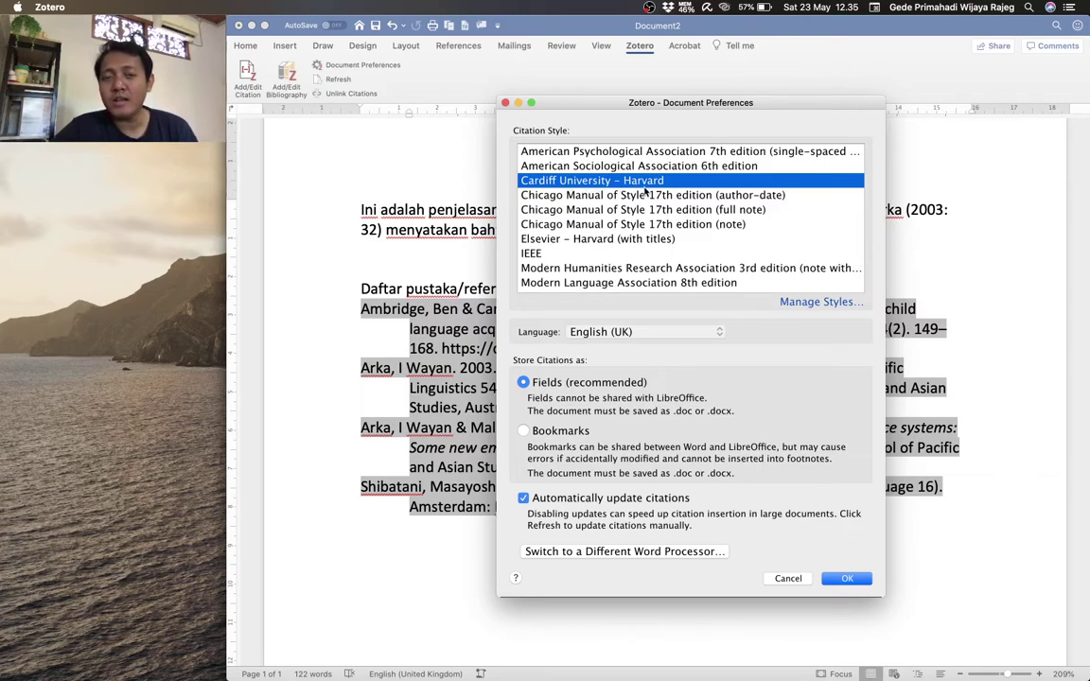
{"action": "scroll", "coordinate": [646, 191], "scroll_direction": "down", "scroll_amount": 1}
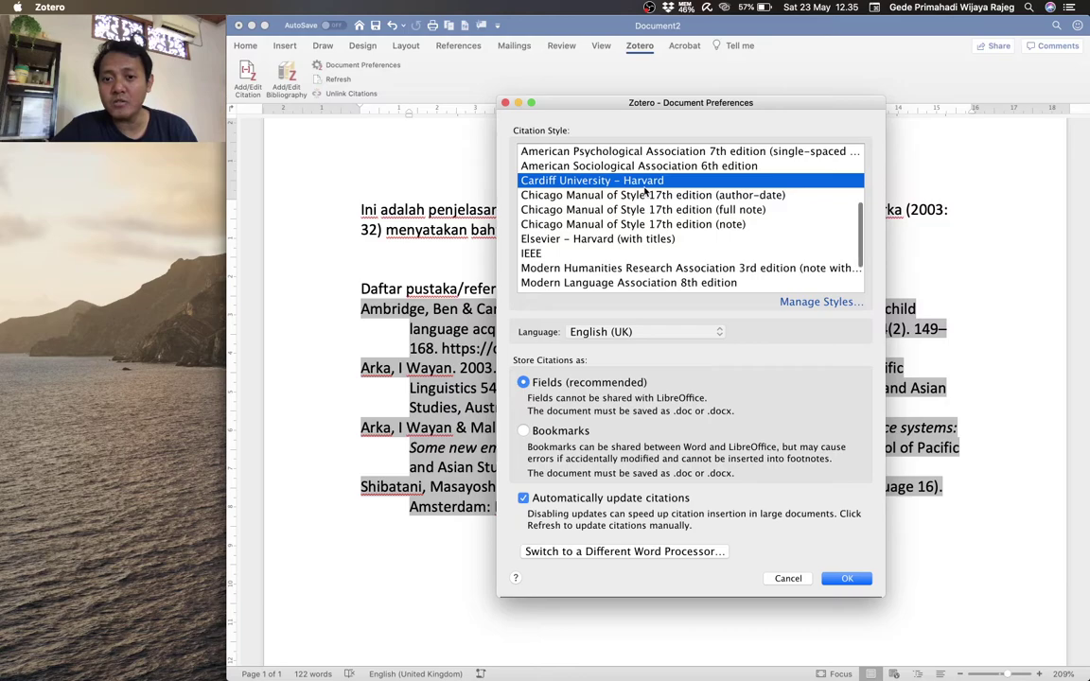
{"action": "left_click", "coordinate": [848, 579]}
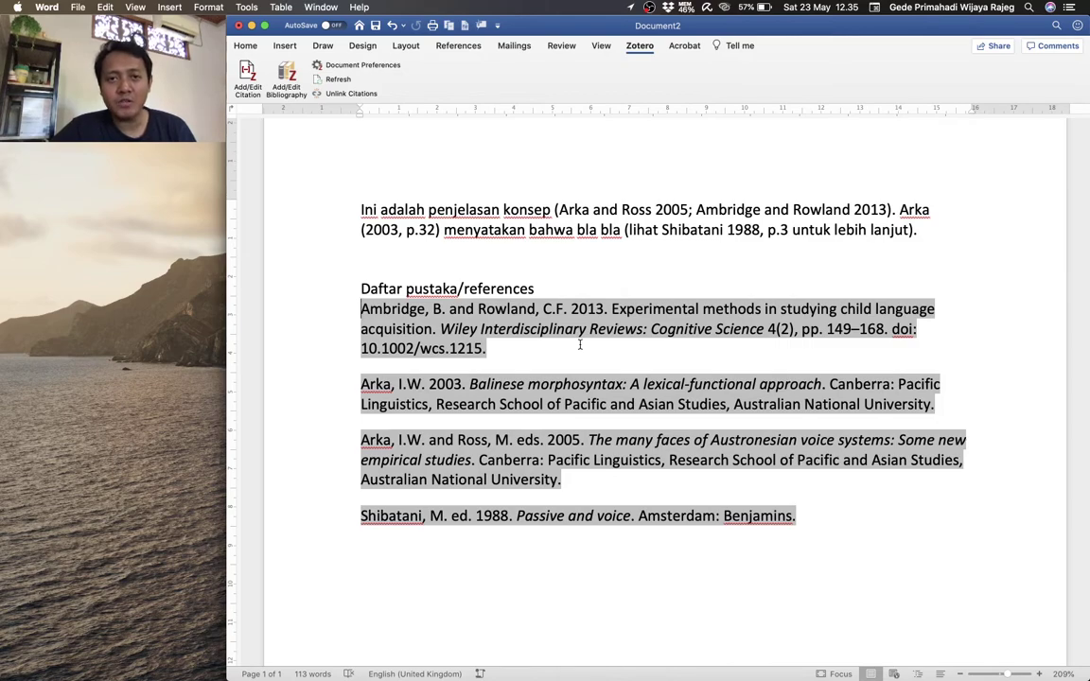
{"action": "key", "text": "super+Tab"}
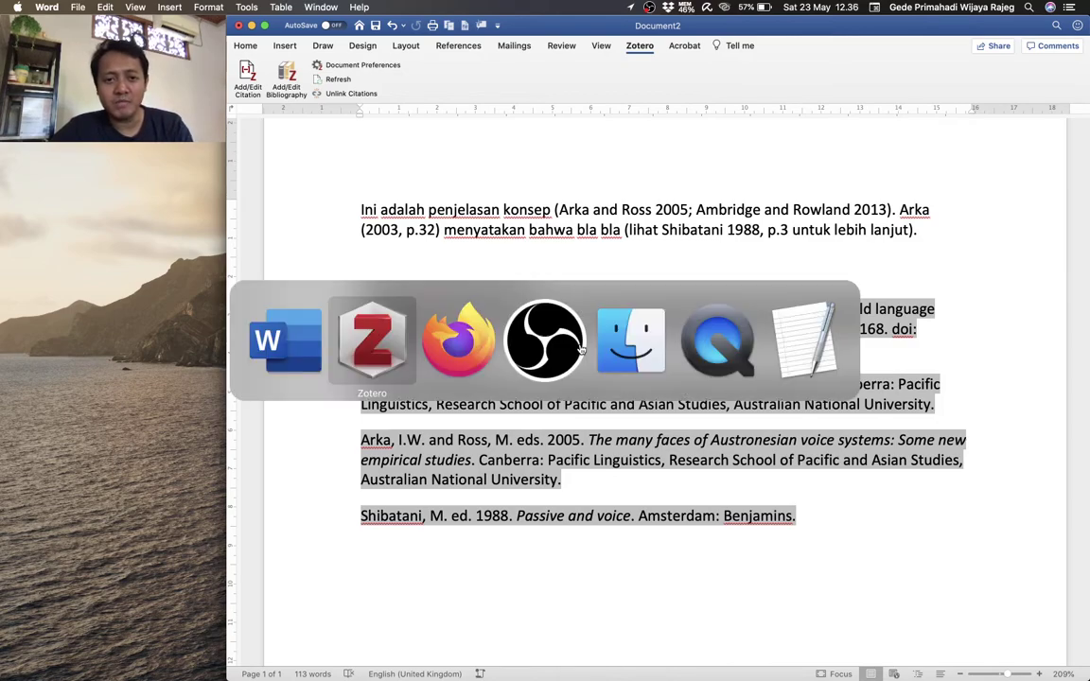
{"action": "key", "text": "super+Tab"}
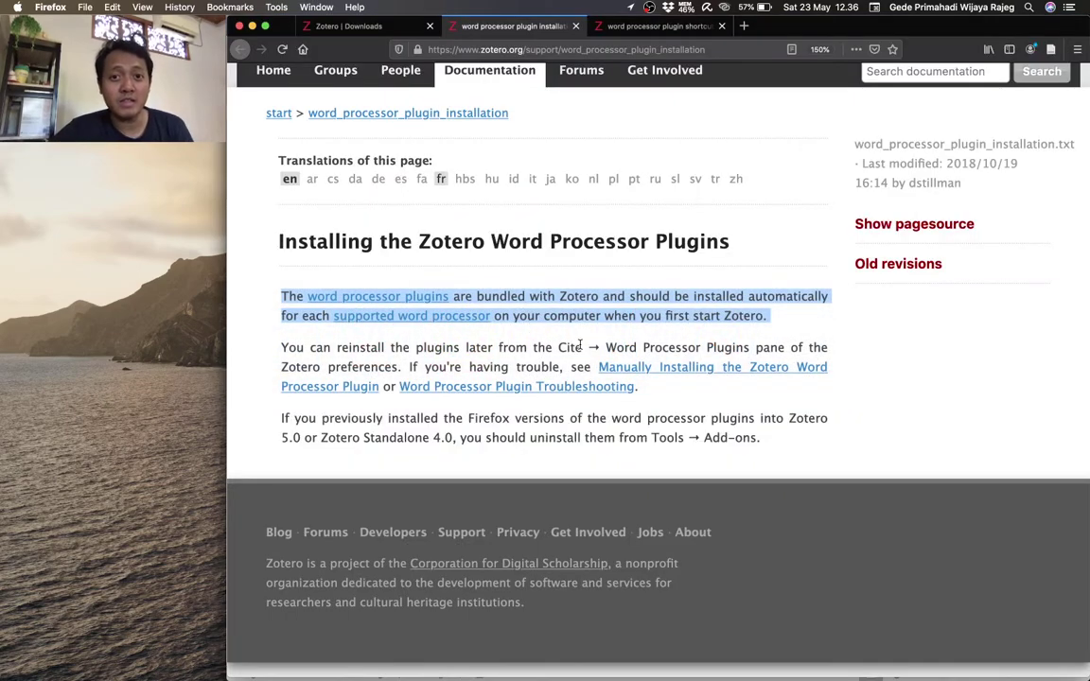
- Read the Word for Mac steps on the Zotero plugin shortcuts page, then return to Word
{"action": "left_click", "coordinate": [653, 26]}
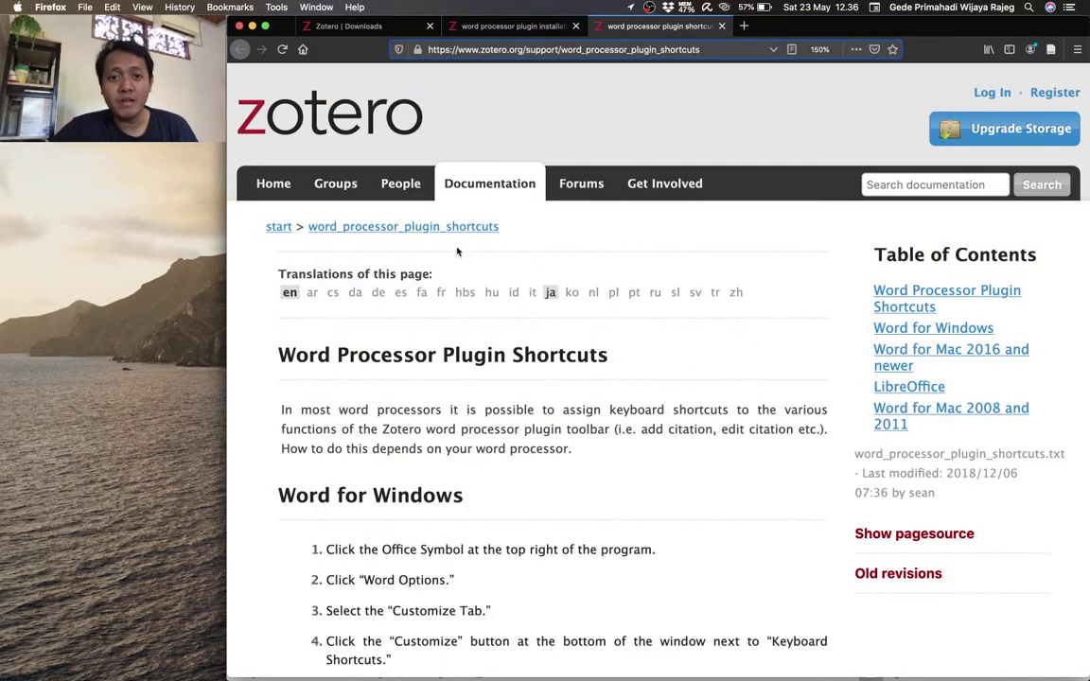
{"action": "key", "text": "super+Tab"}
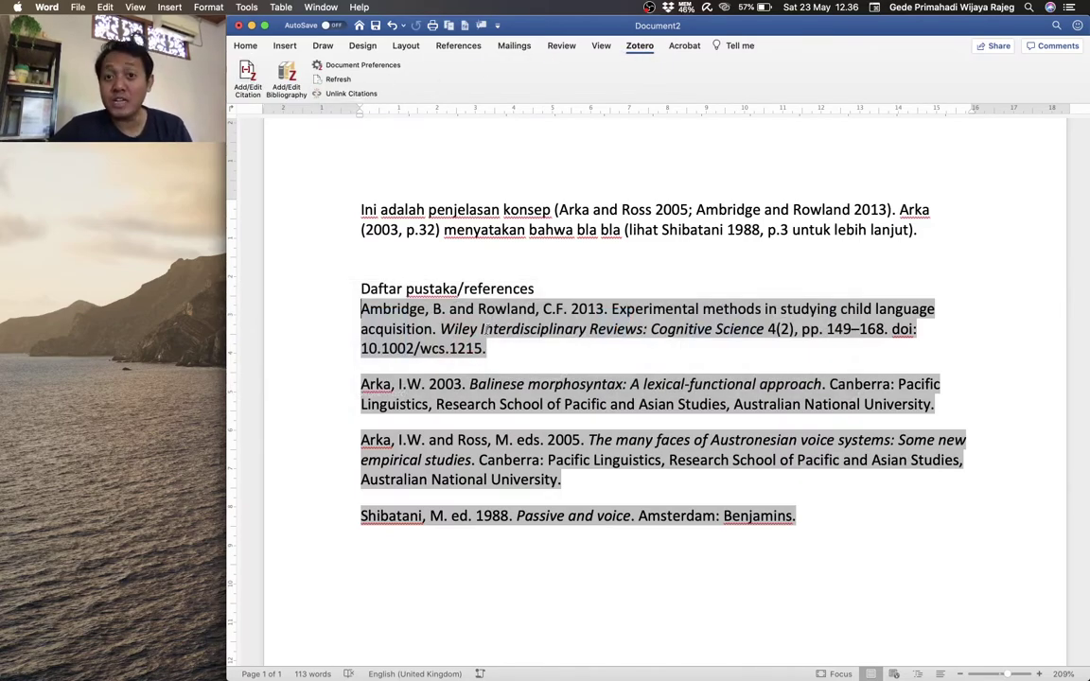
{"action": "key", "text": "super+Tab"}
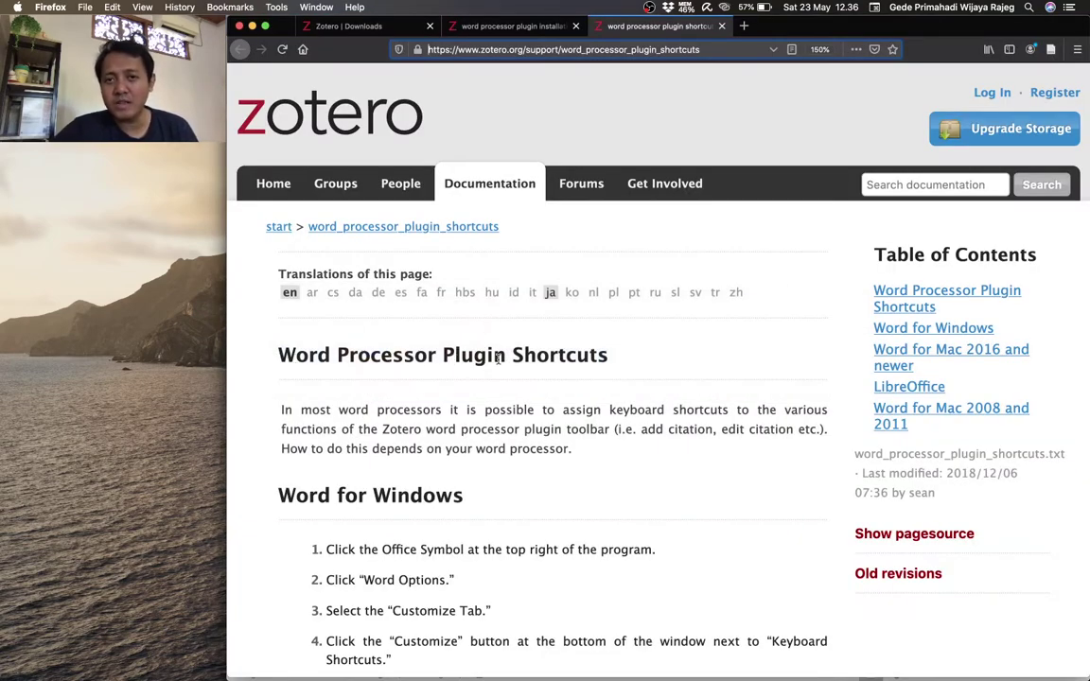
{"action": "scroll", "coordinate": [454, 350], "scroll_direction": "down", "scroll_amount": 4}
{"action": "scroll", "coordinate": [506, 325], "scroll_direction": "down", "scroll_amount": 4}
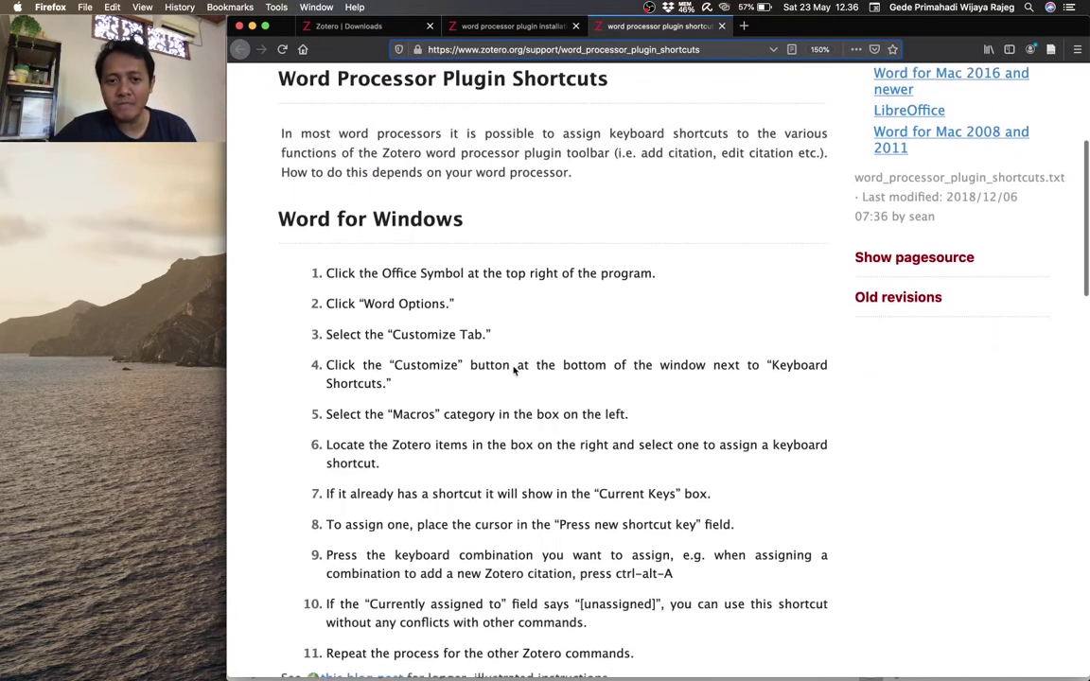
{"action": "scroll", "coordinate": [509, 340], "scroll_direction": "down", "scroll_amount": 2}
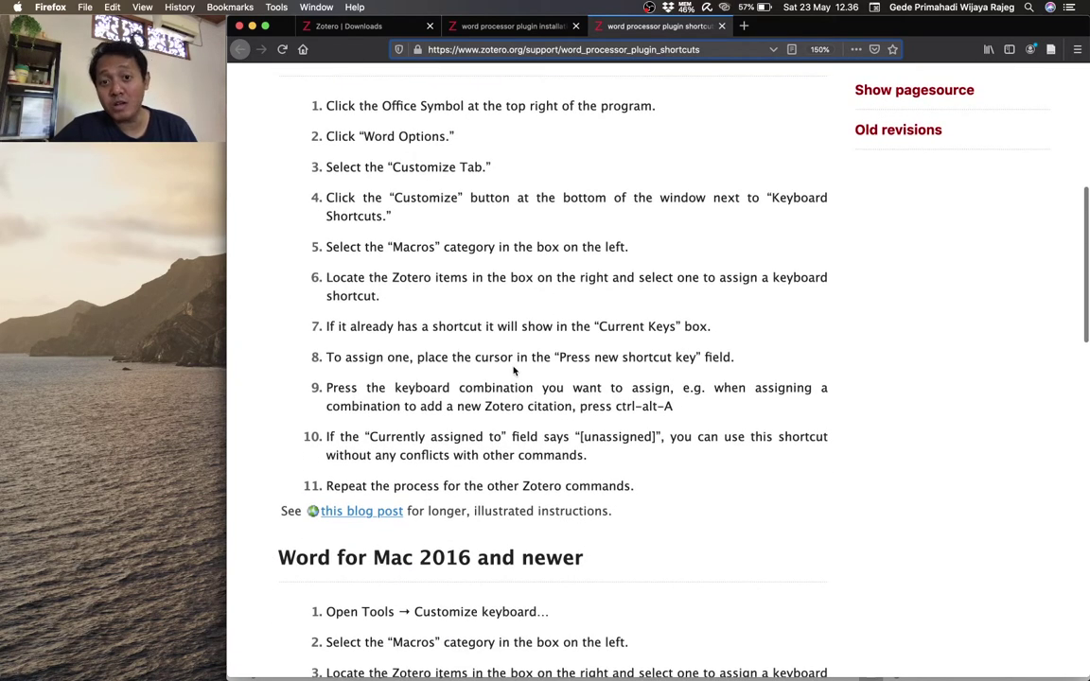
{"action": "scroll", "coordinate": [514, 371], "scroll_direction": "up", "scroll_amount": 2}
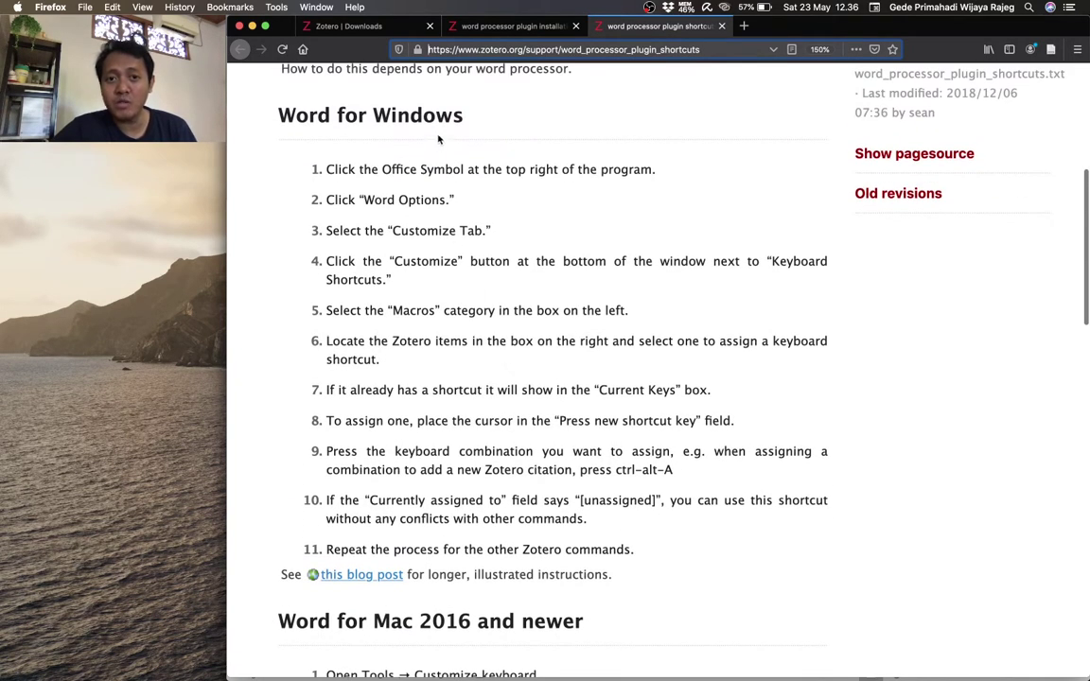
{"action": "scroll", "coordinate": [475, 377], "scroll_direction": "down", "scroll_amount": 5}
{"action": "scroll", "coordinate": [473, 379], "scroll_direction": "down", "scroll_amount": 3}
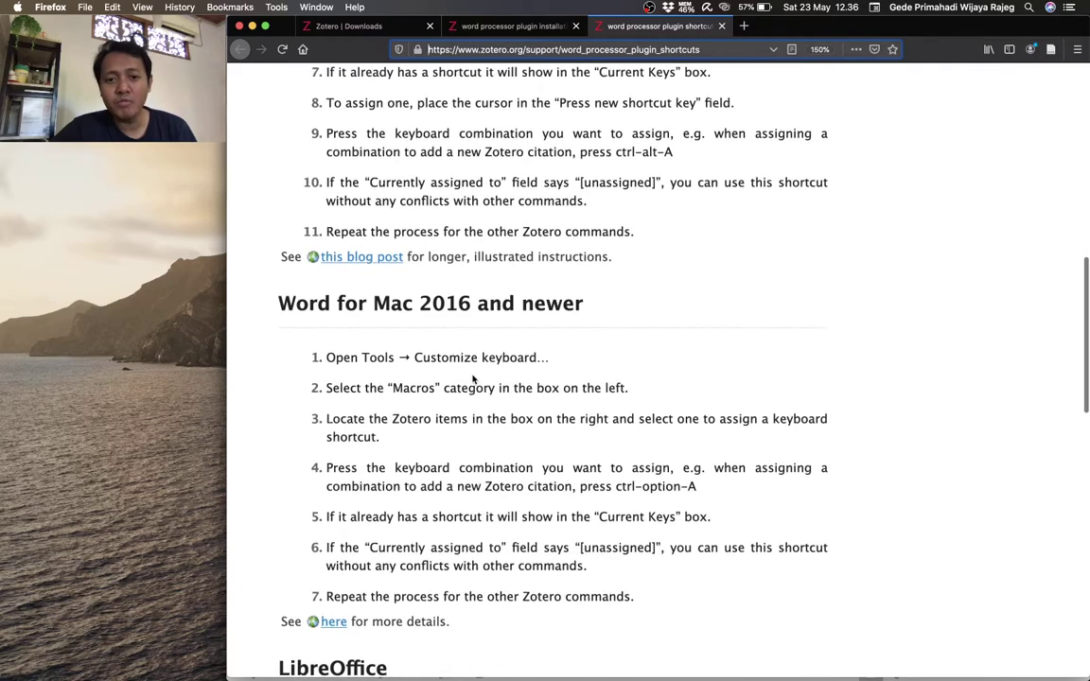
{"action": "scroll", "coordinate": [473, 379], "scroll_direction": "down", "scroll_amount": 1}
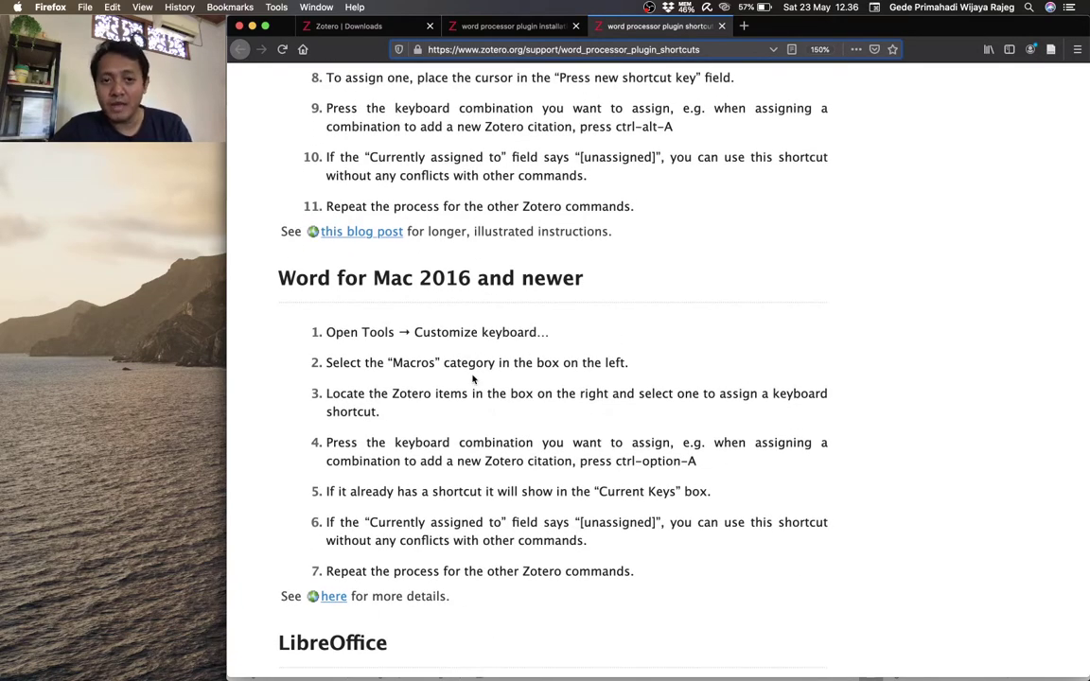
{"action": "key", "text": "super+Tab"}
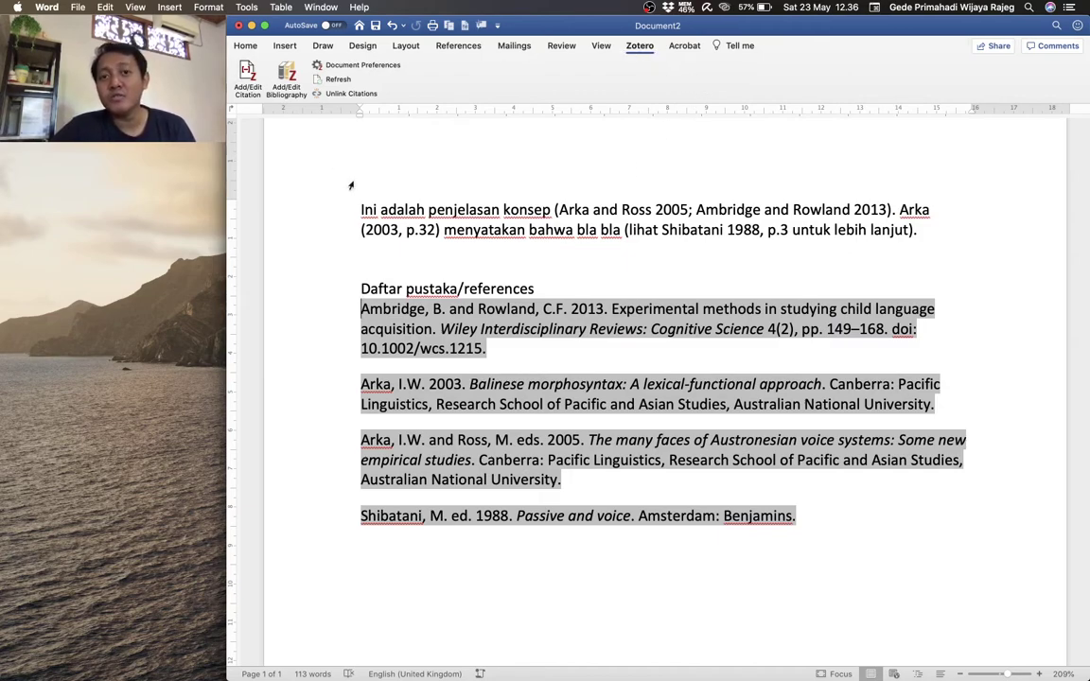
{"action": "left_click", "coordinate": [376, 209]}
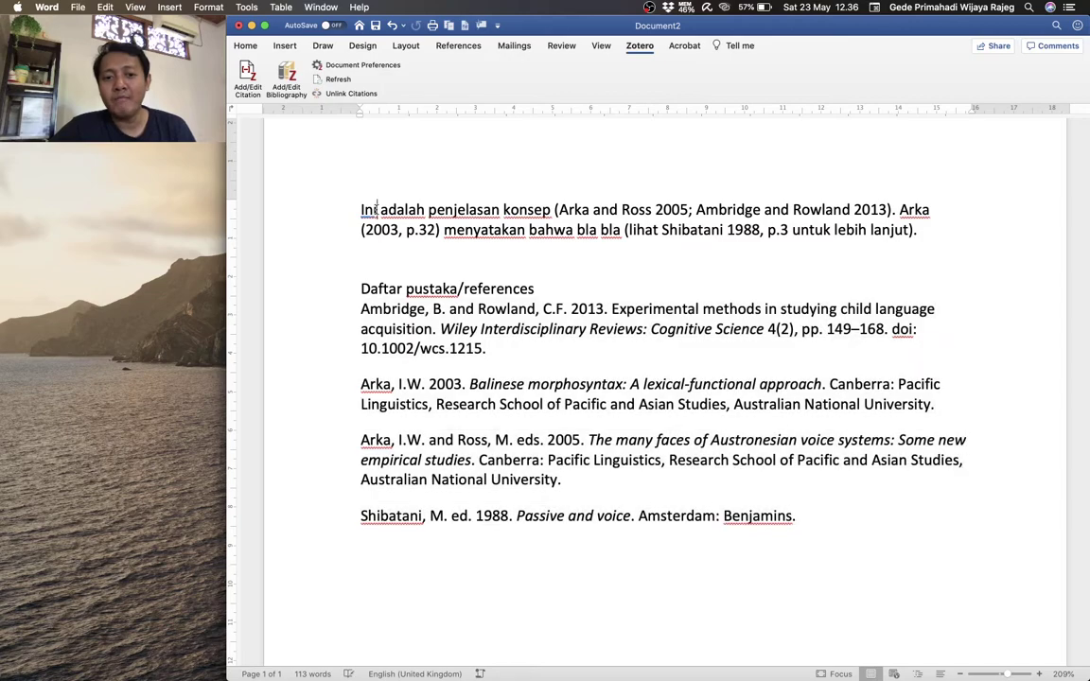